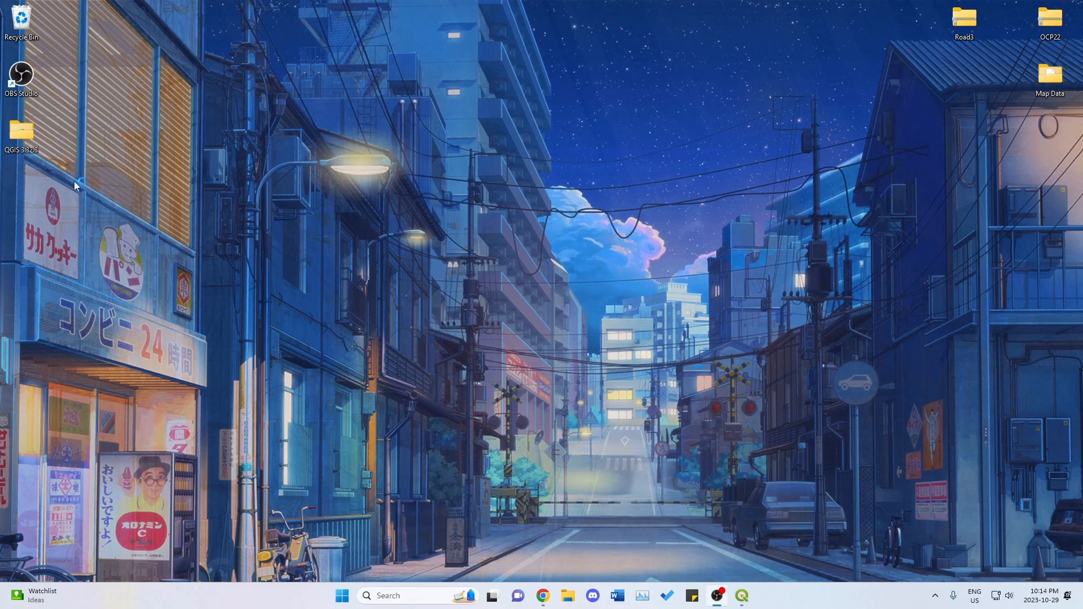
Switch to the open QGIS project and hide all five layers, including the road segments, OCP schedule and OSM Standard base map.
left_click(742, 596)
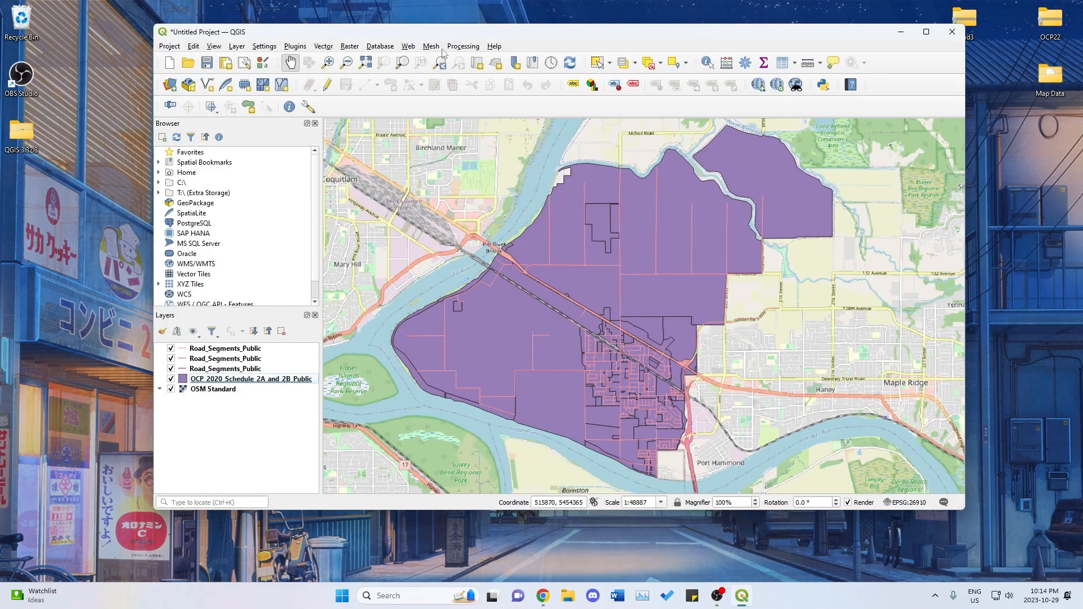
left_click_drag(437, 31, 432, 36)
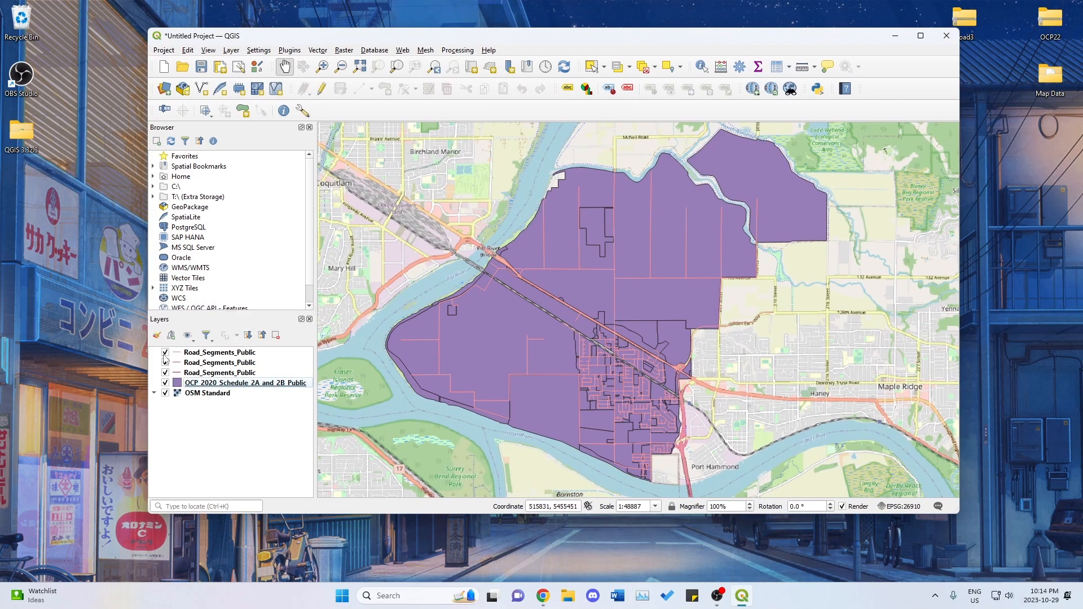
left_click(165, 353)
left_click(165, 363)
left_click(165, 373)
left_click(165, 383)
left_click(165, 393)
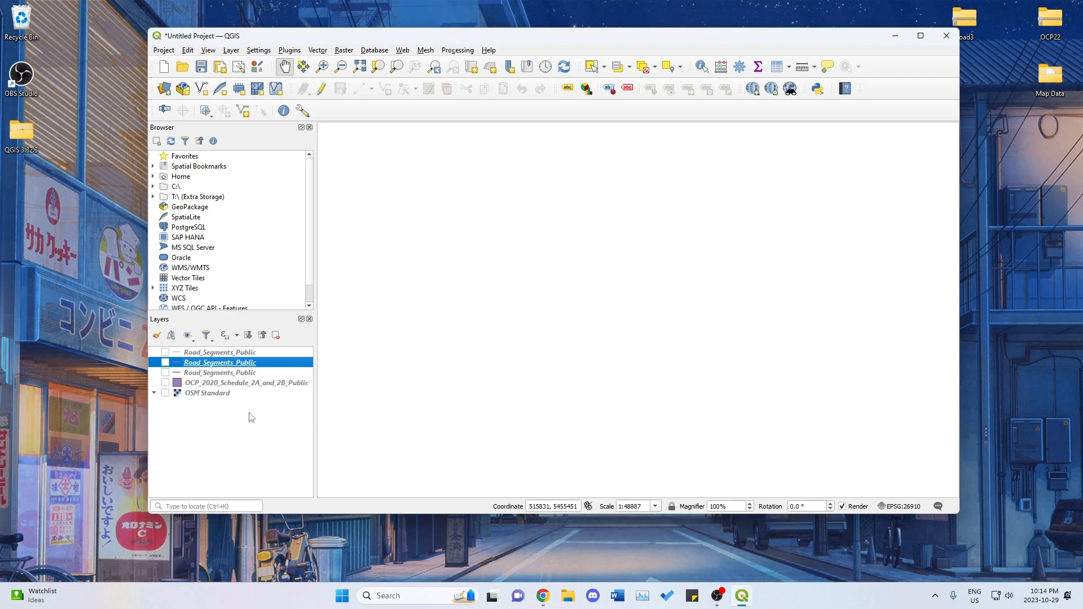
Put away the station criteria slide, then bring up and enlarge the City of Pitt Meadows City Maps & Open Data page in Chrome.
left_click_drag(0, 15, 649, 26)
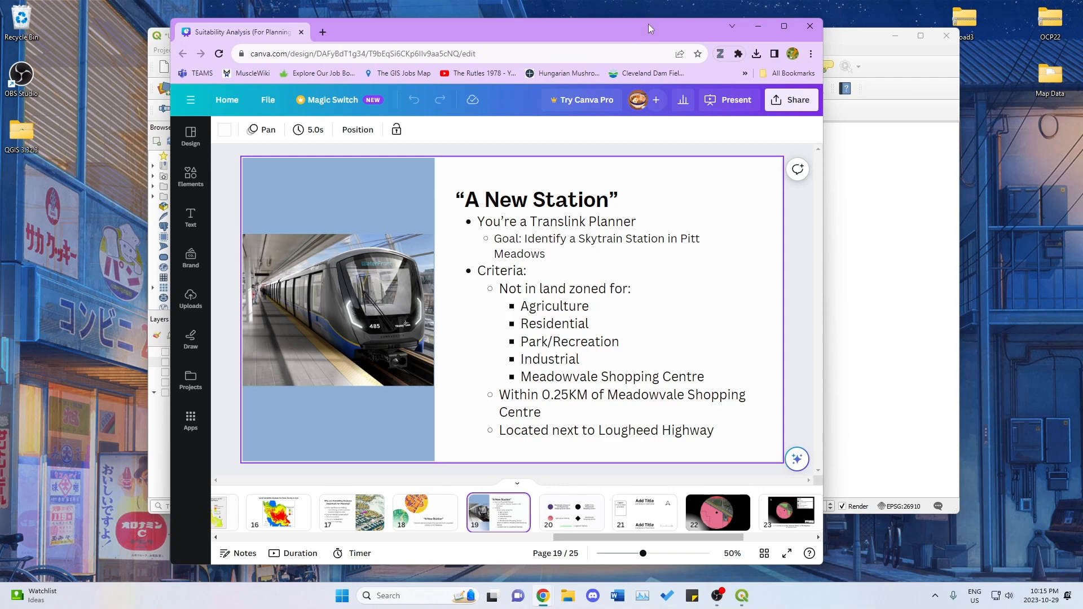
left_click(757, 26)
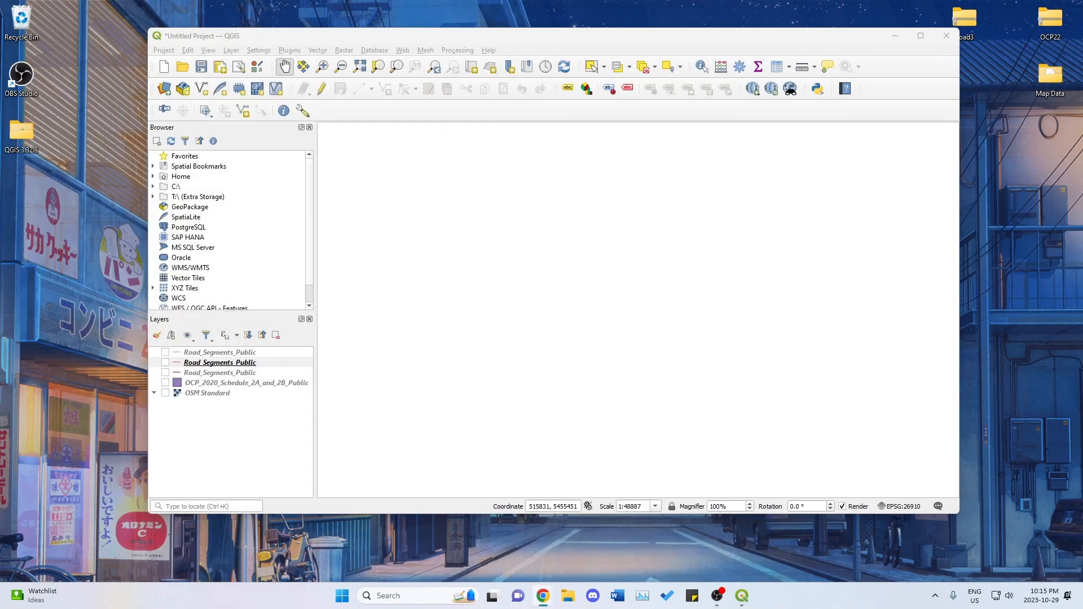
mouse_move(545, 598)
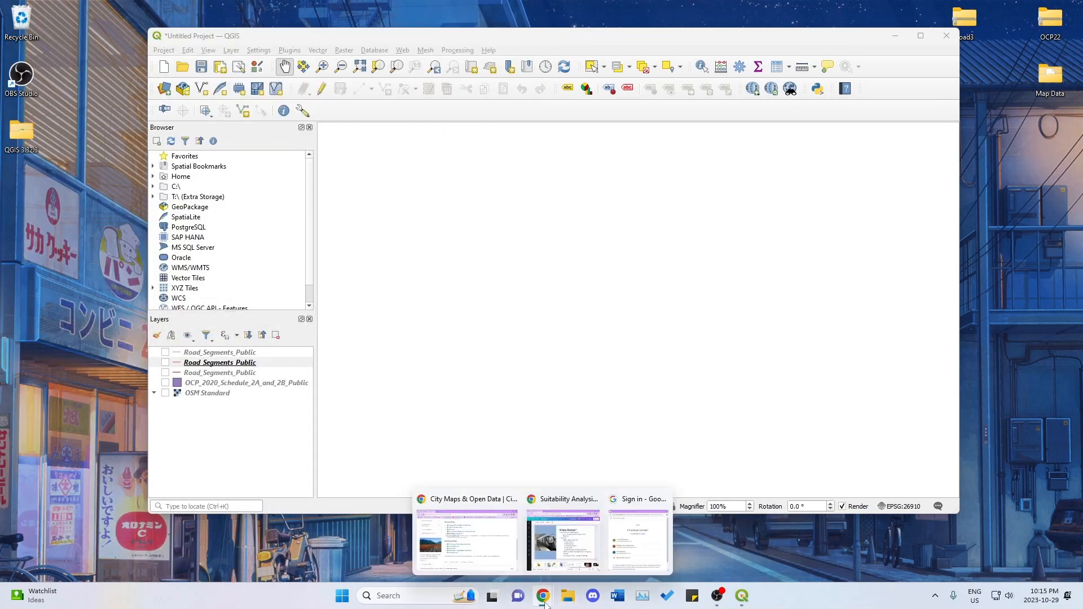
left_click(504, 543)
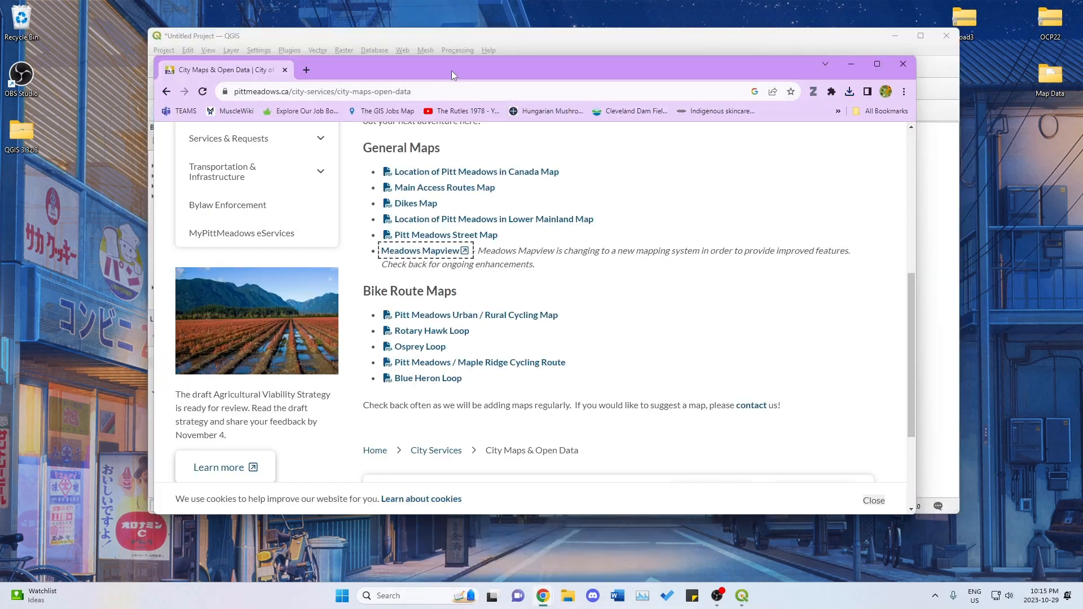
left_click_drag(253, 81, 432, 80)
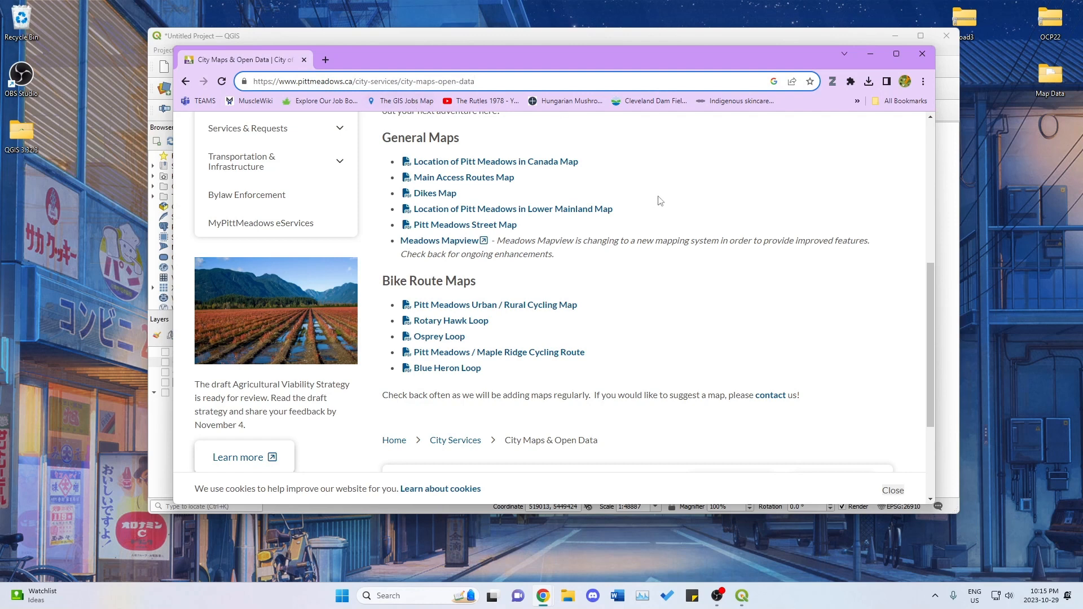
left_click(709, 191)
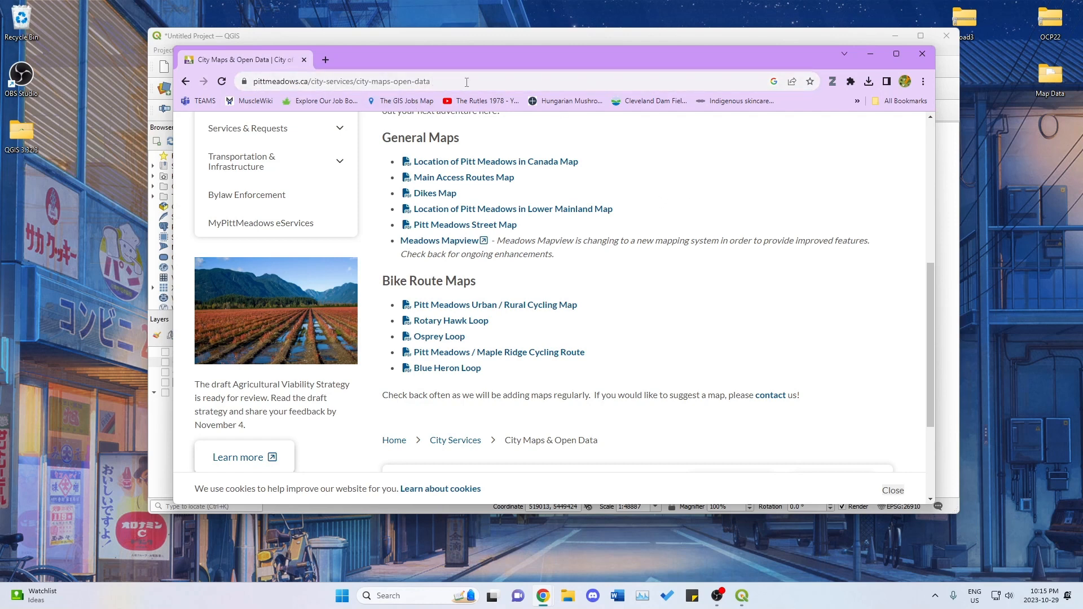
scroll(520, 176, "up", 2)
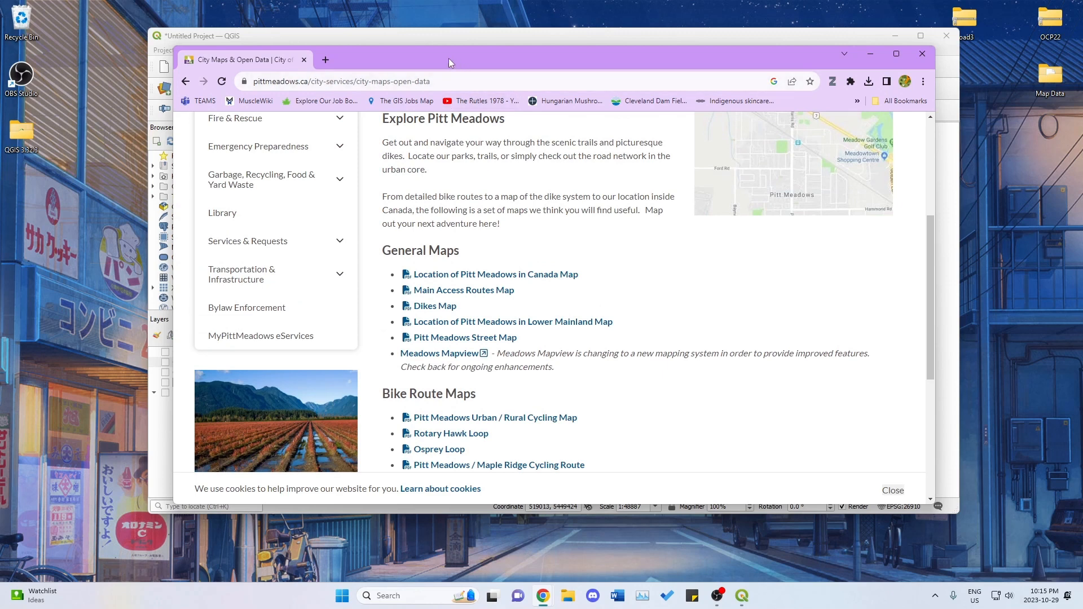
left_click_drag(448, 59, 415, 32)
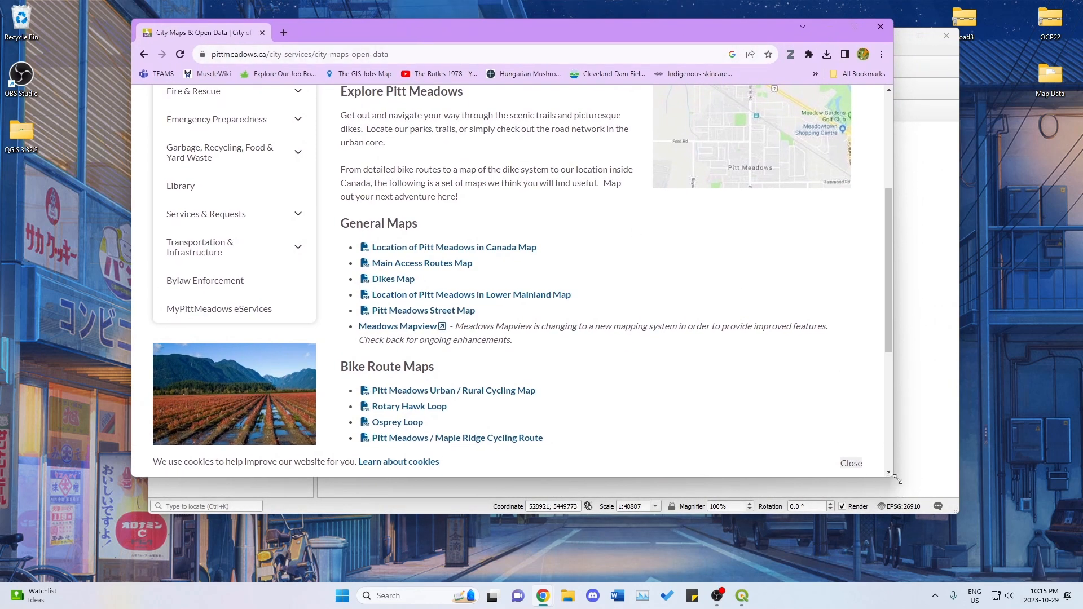
left_click_drag(898, 479, 975, 533)
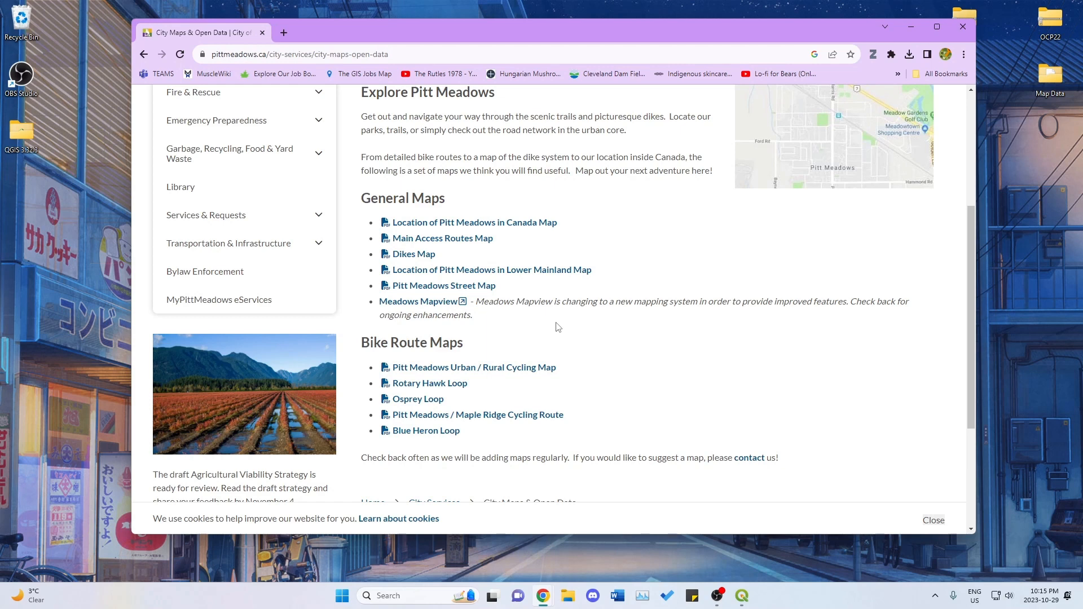
Open the Meadows Mapview web map and accept its disclaimer.
left_click(438, 306)
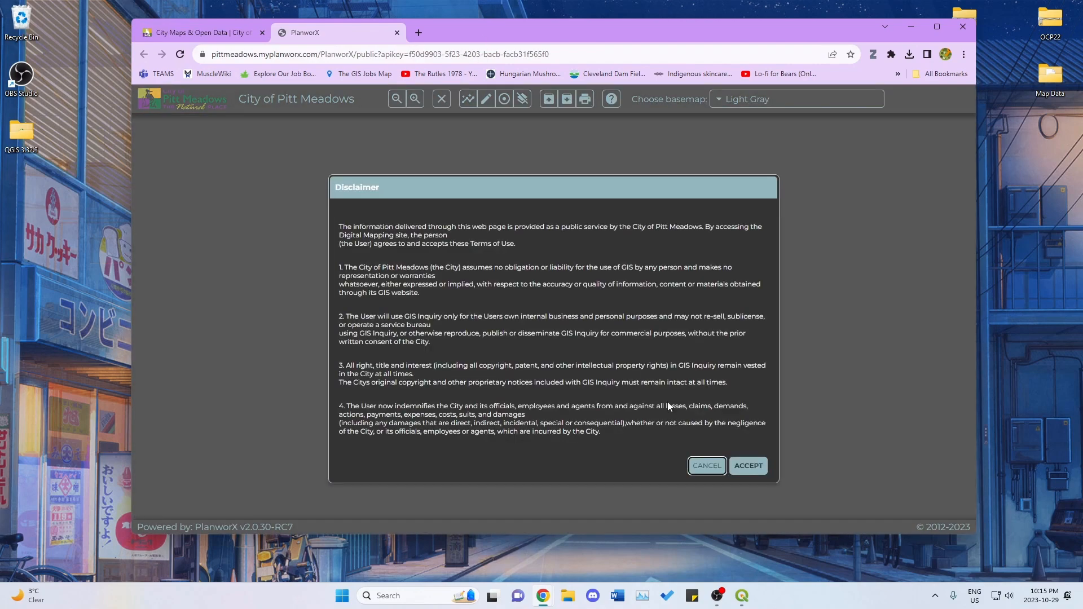
left_click(748, 466)
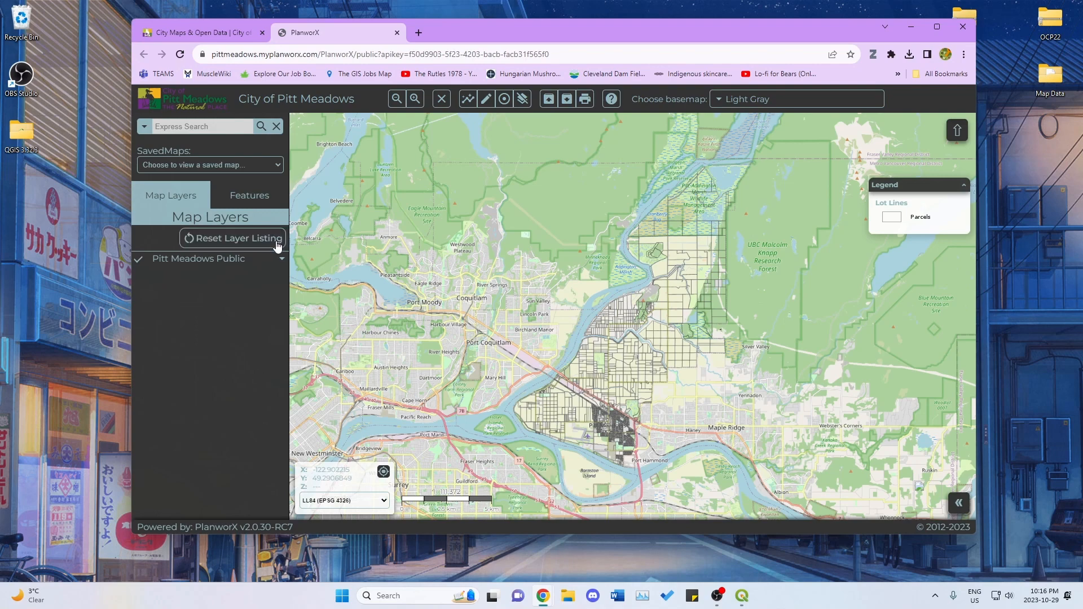
Expand the Pitt Meadows Public layers, turn off Road Labels and Parcels, and show the OCP land use layer.
left_click(280, 259)
scroll(548, 331, "up", 1)
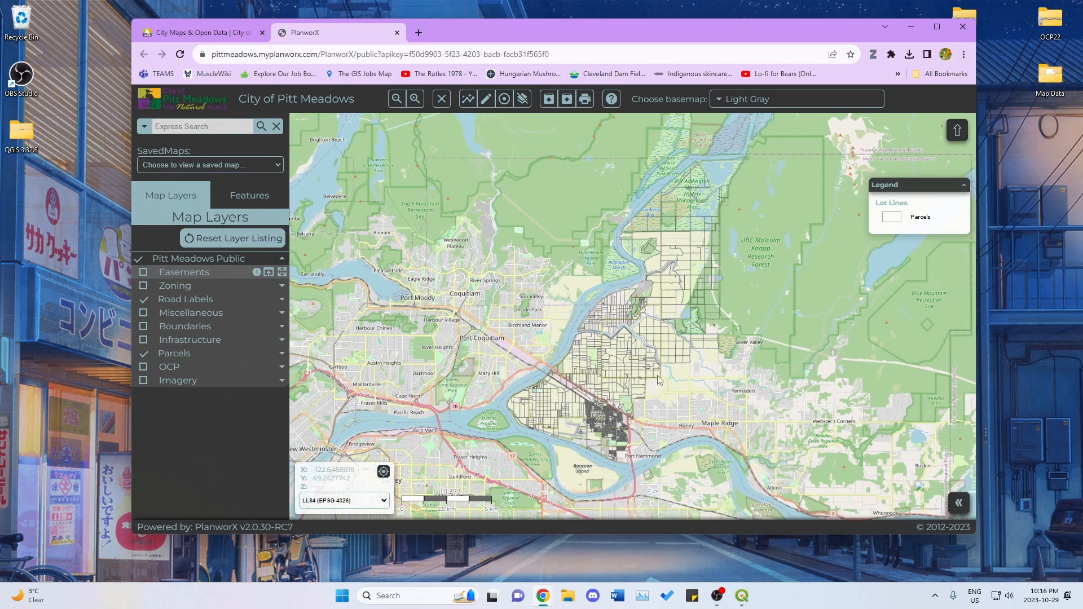
left_click_drag(531, 354, 572, 316)
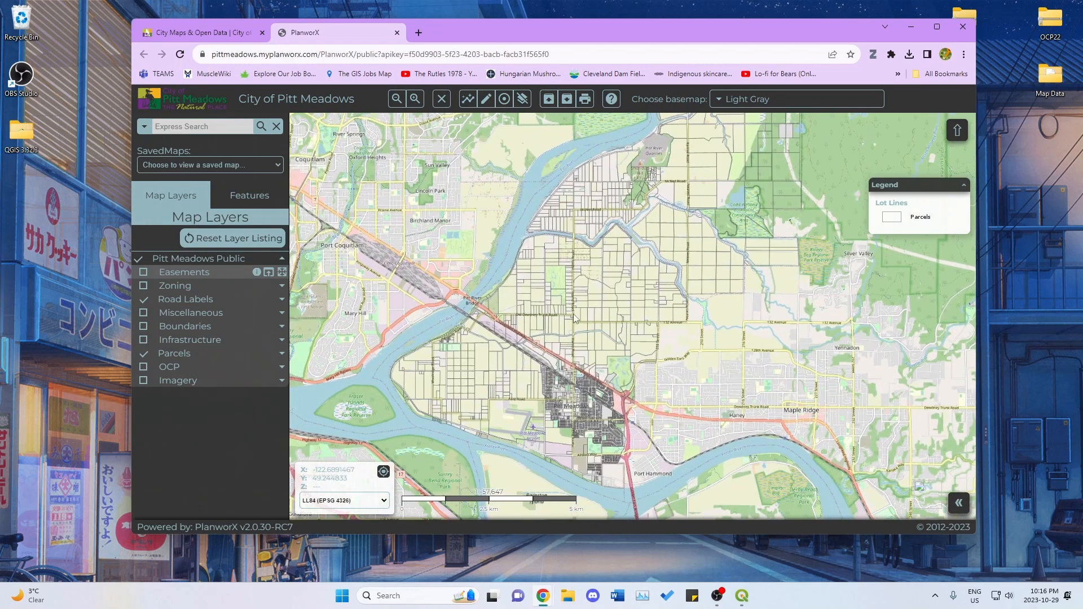
scroll(571, 314, "up", 1)
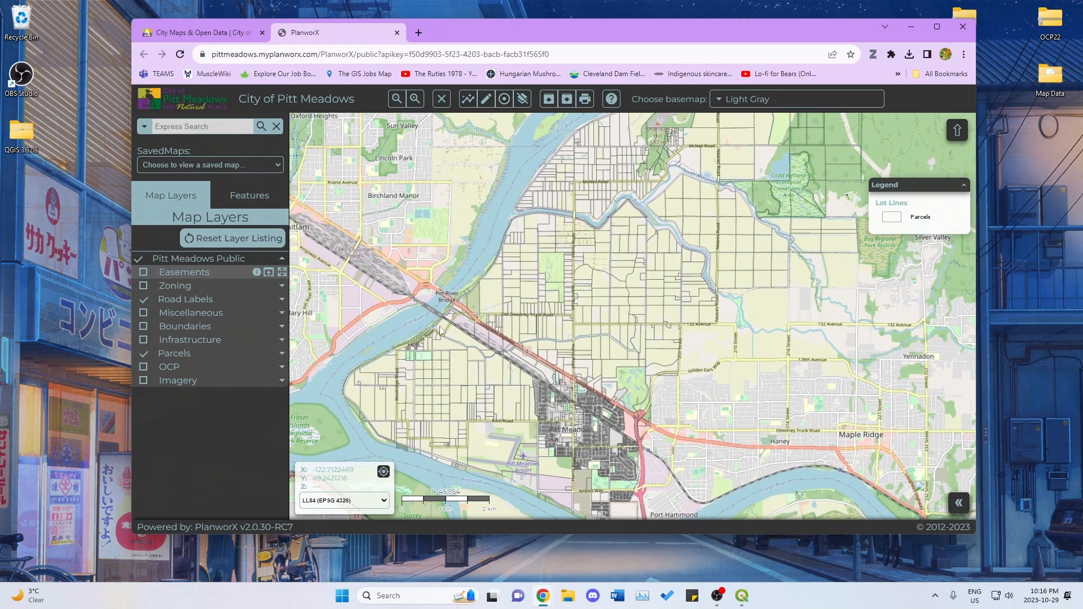
left_click(144, 300)
left_click(176, 366)
left_click(146, 367)
left_click(144, 353)
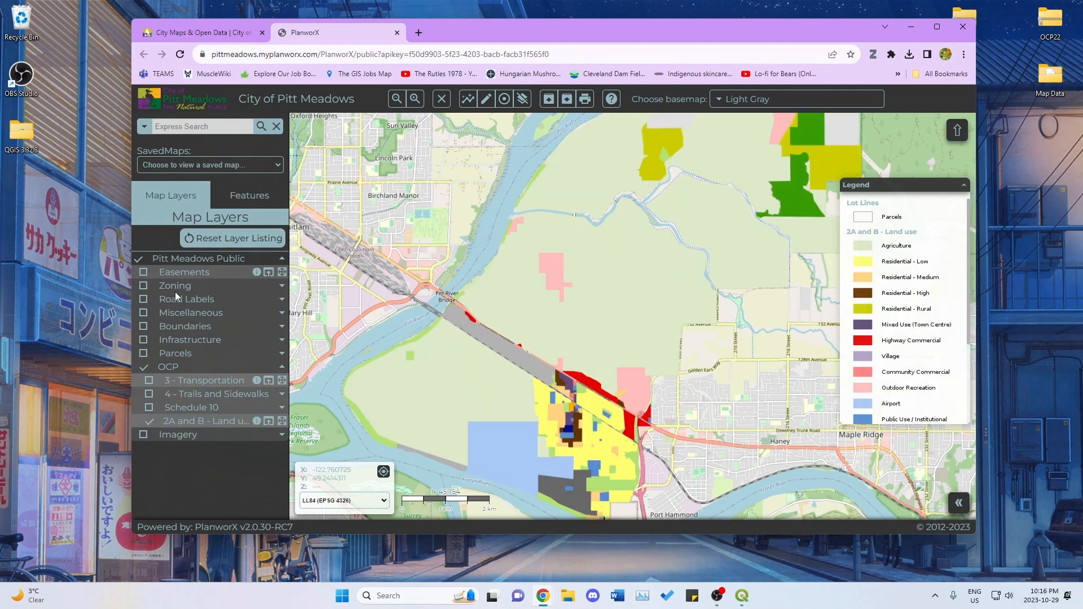
left_click(143, 286)
left_click(172, 285)
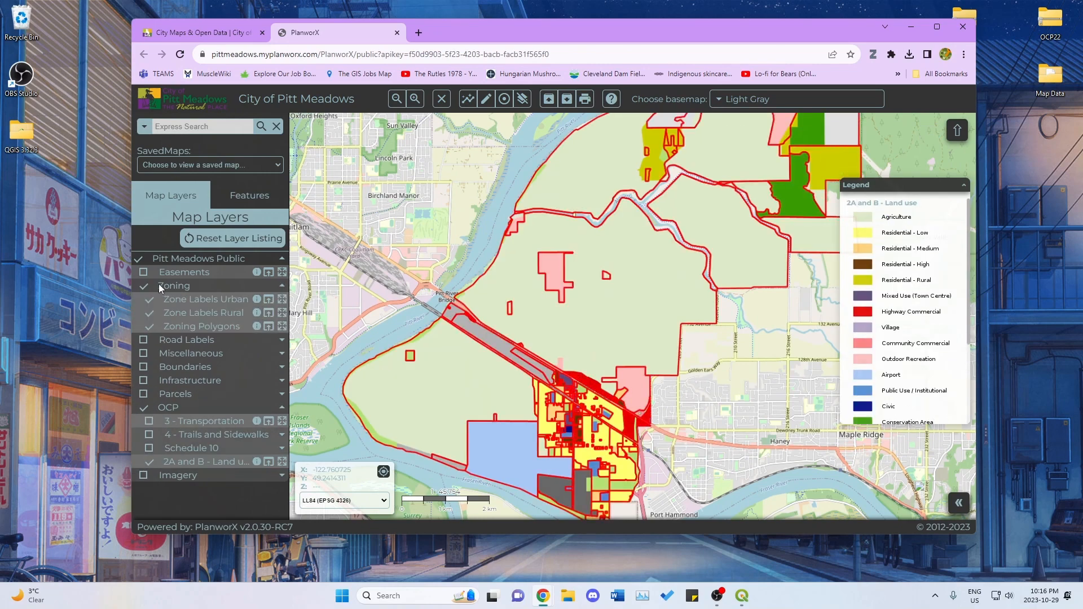
left_click(144, 287)
left_click(181, 287)
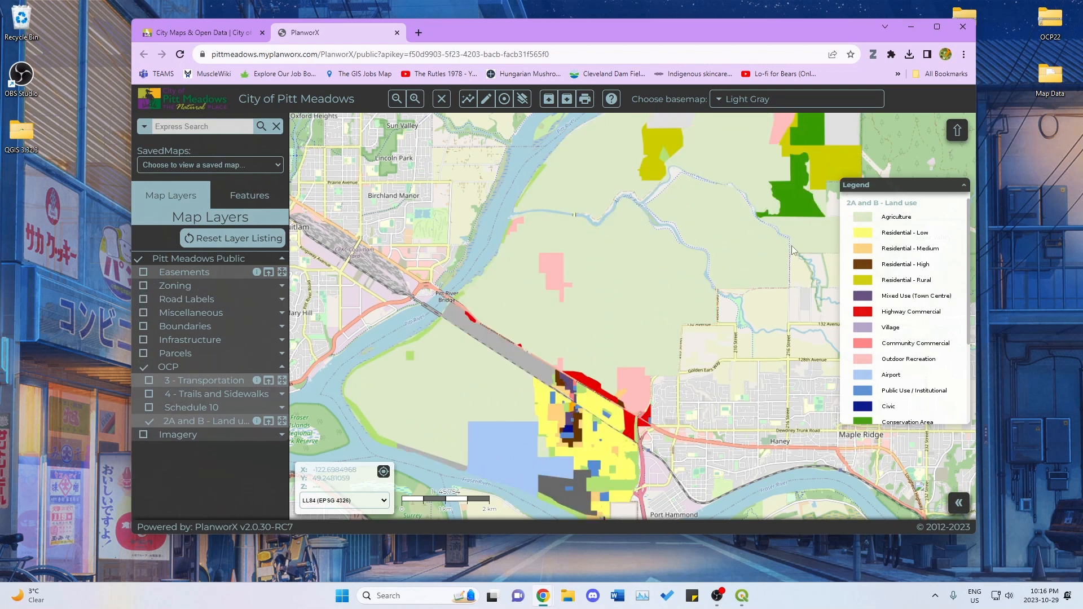
Review the 2A and B land use categories in the legend and collapse the OCP layer group.
scroll(904, 255, "down", 3)
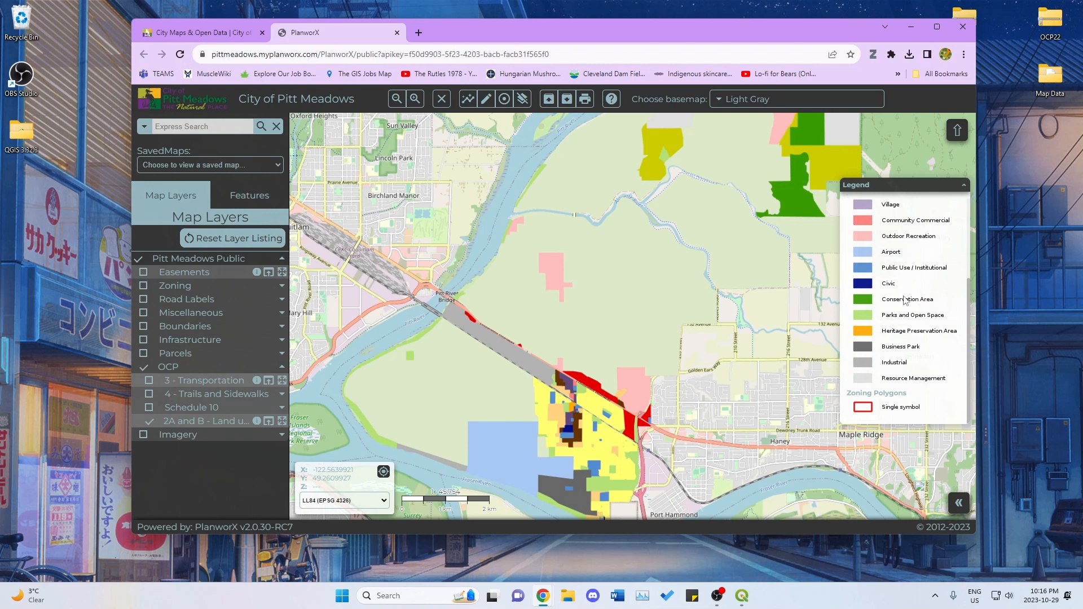
scroll(903, 300, "up", 3)
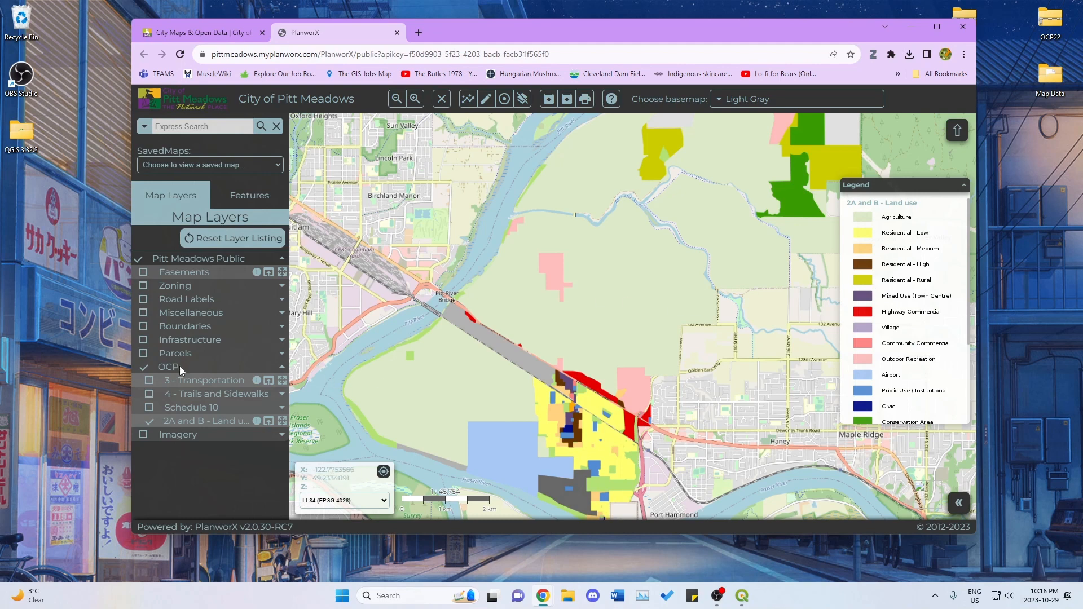
left_click(179, 367)
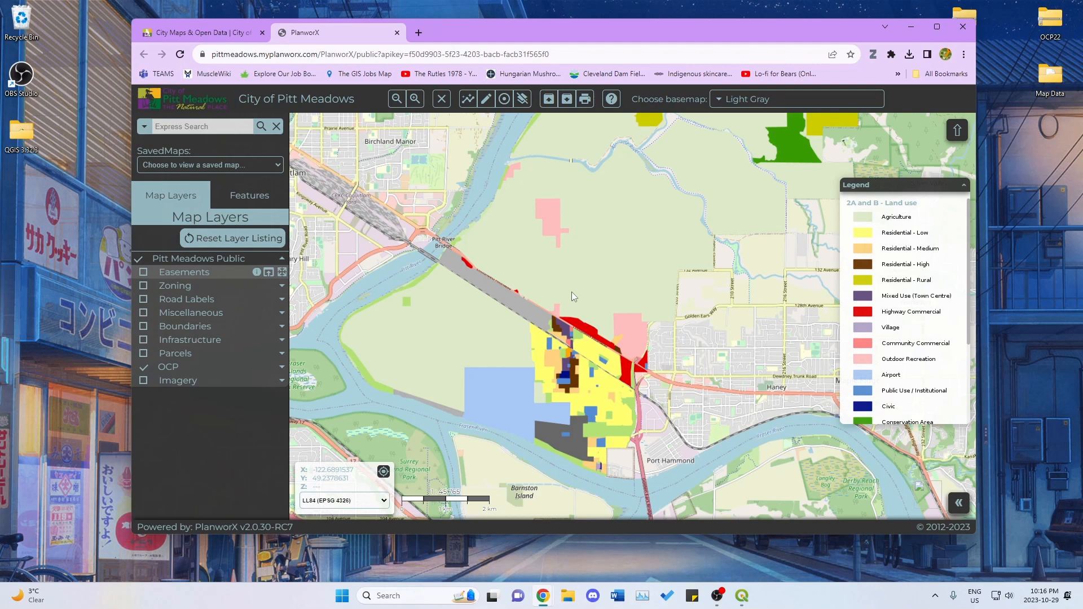
Start a data export and mark a rectangular export area covering southern Pitt Meadows and its urban core.
left_click(568, 99)
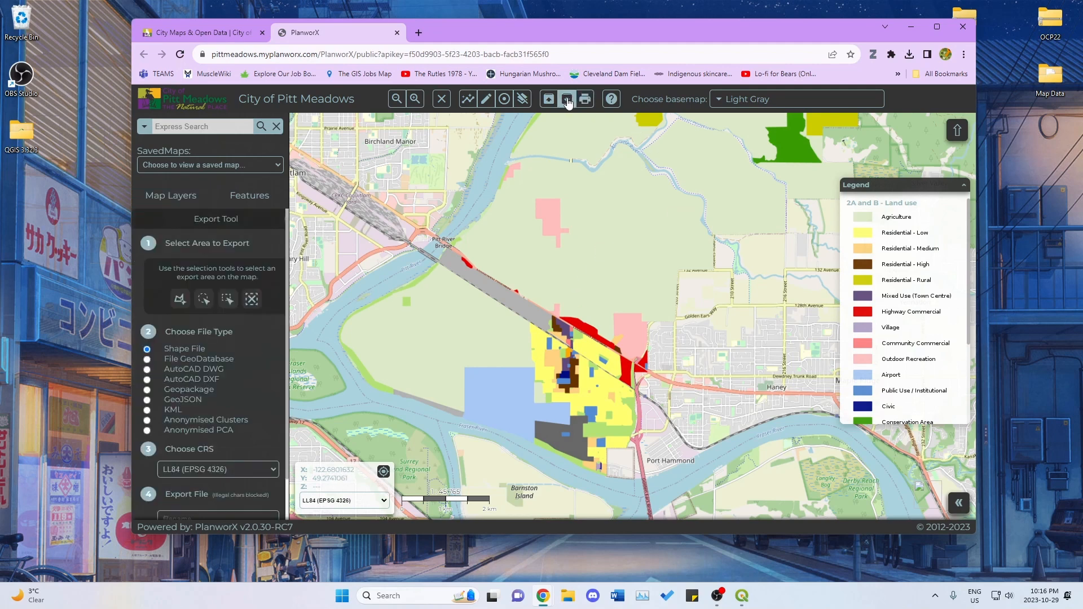
left_click(228, 301)
left_click_drag(311, 176, 688, 491)
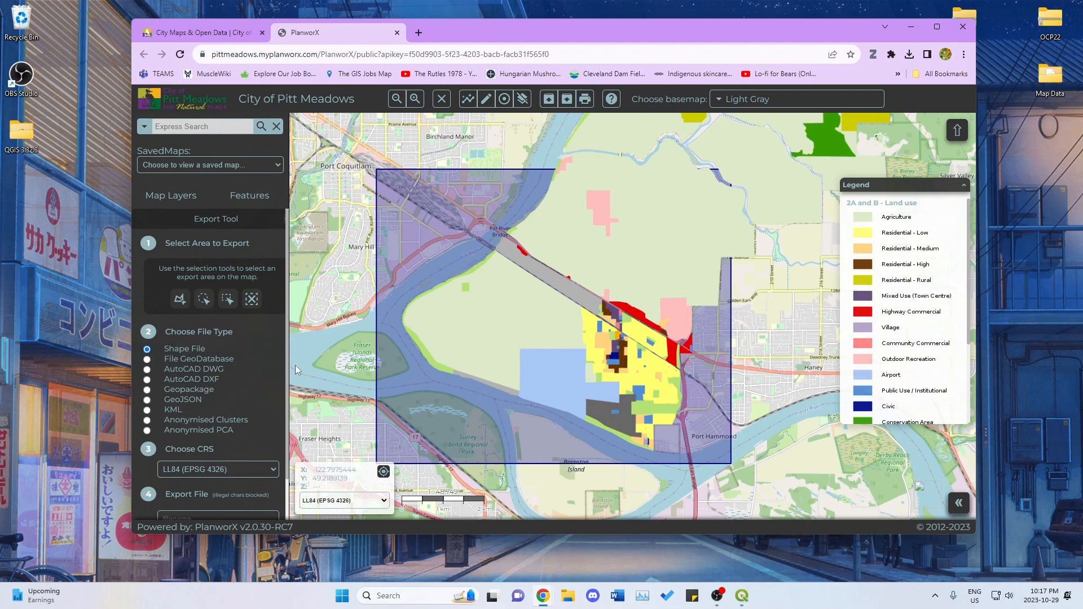
Set the coordinate reference system of the shapefile export to NAD83 UTM Zone 10 (EPSG 26910).
scroll(213, 397, "down", 1)
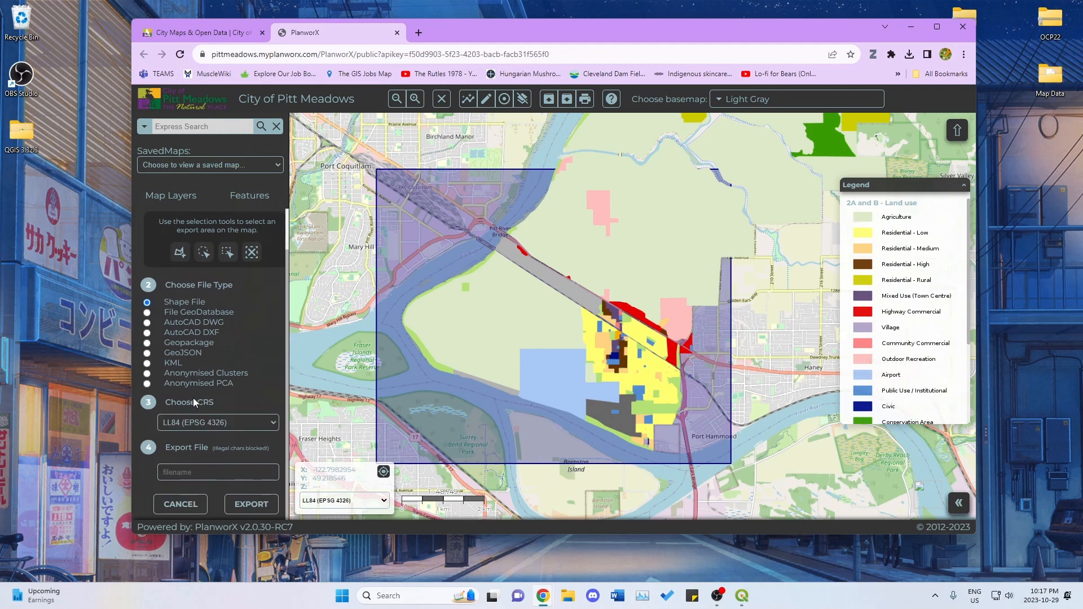
left_click(251, 424)
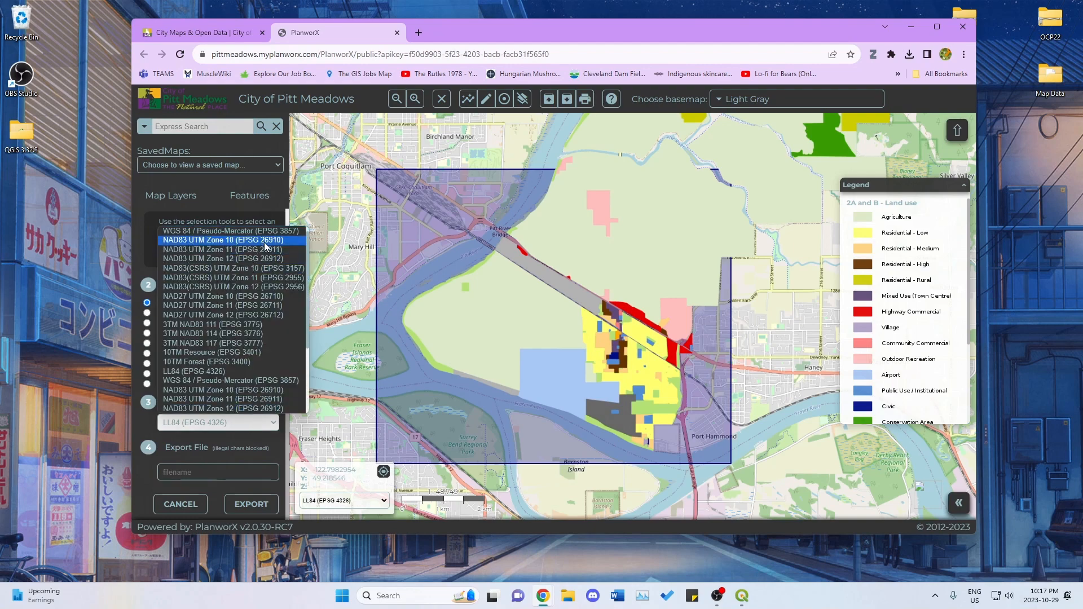
left_click(264, 242)
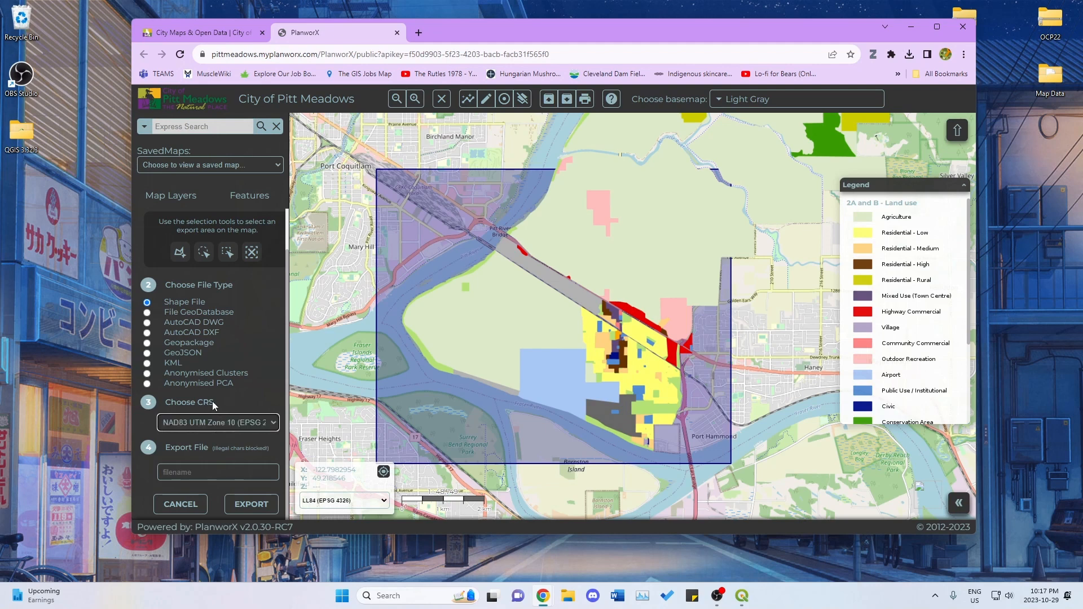
Name the export file bloop, run the export and download the finished file.
left_click(207, 472)
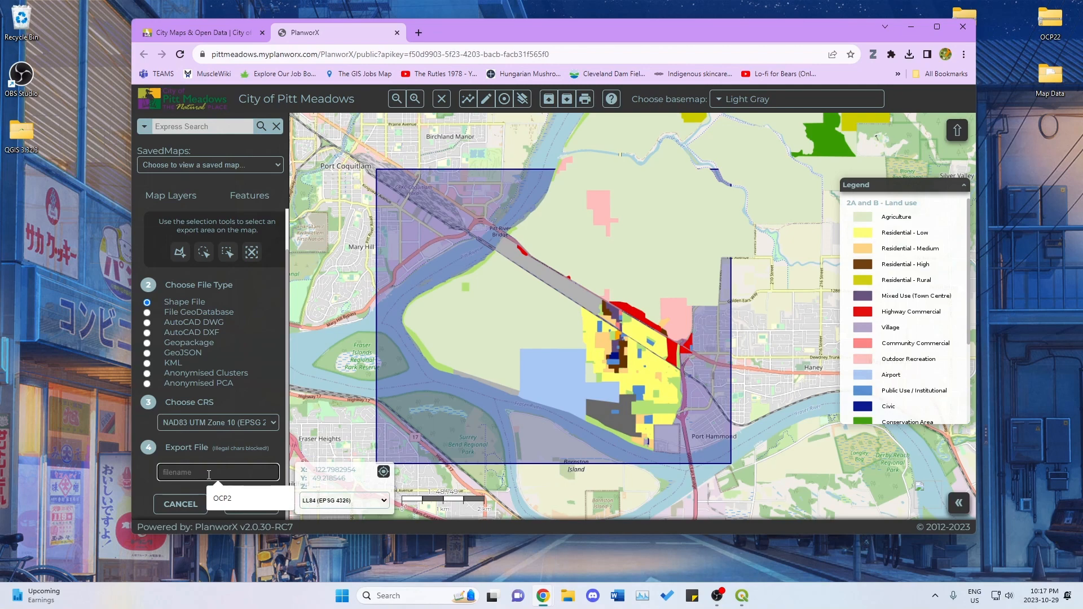
type("bloop")
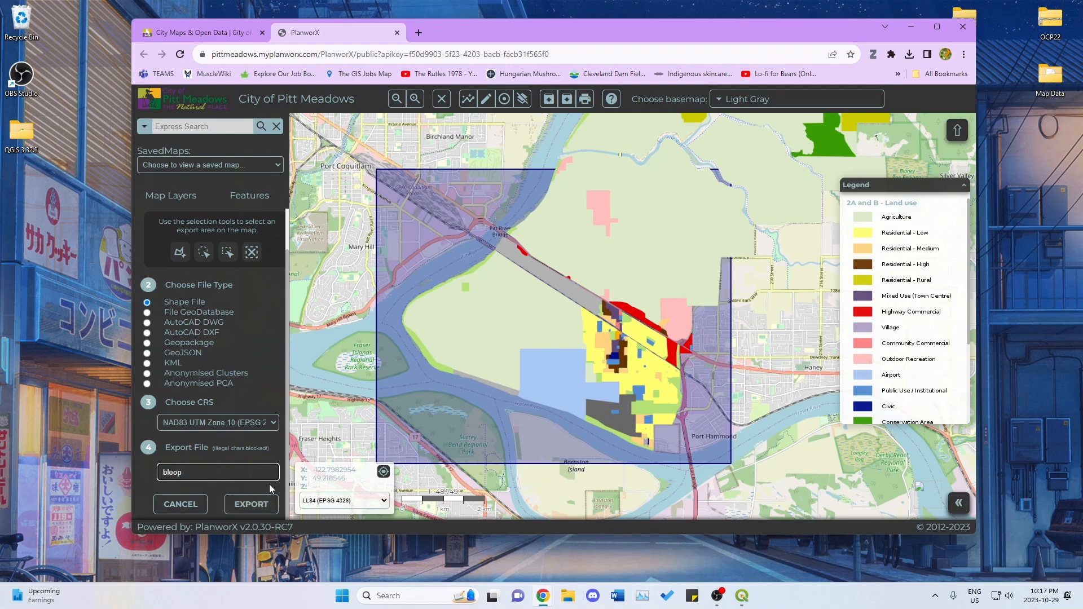
left_click(251, 504)
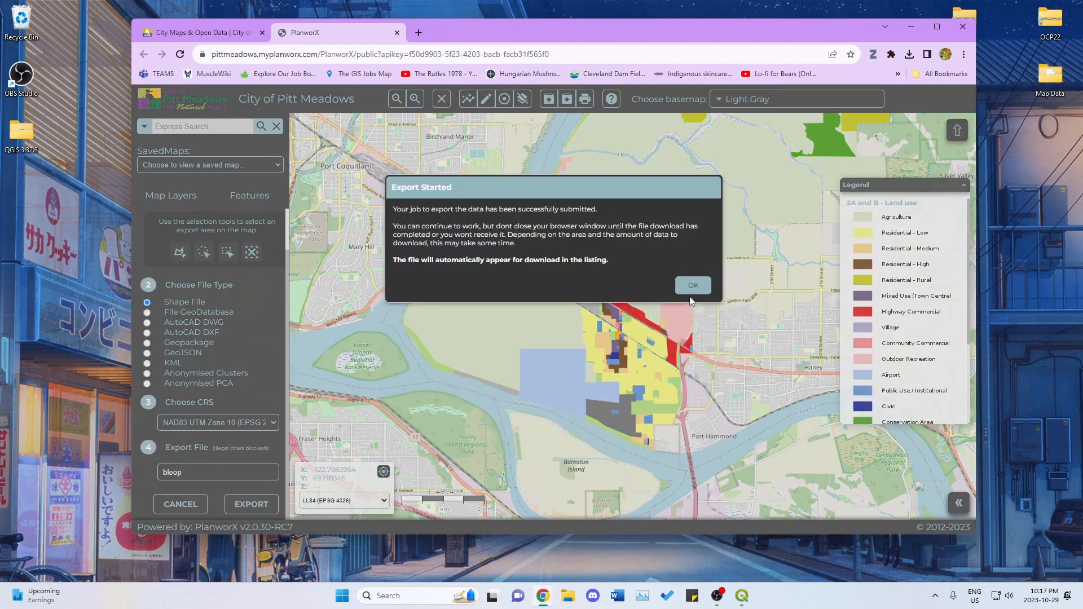
left_click(691, 287)
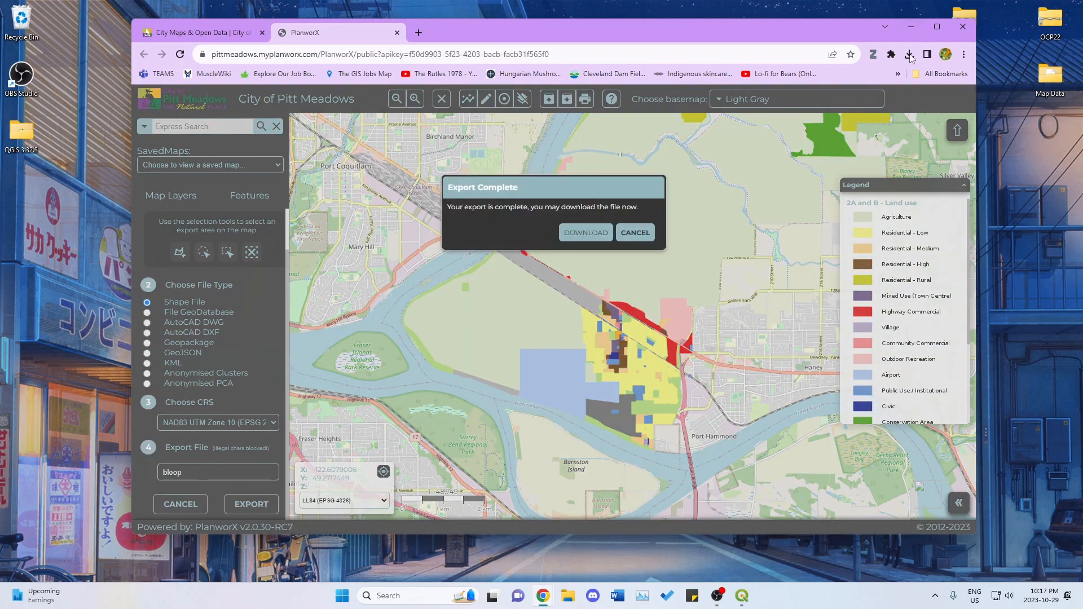
left_click(589, 235)
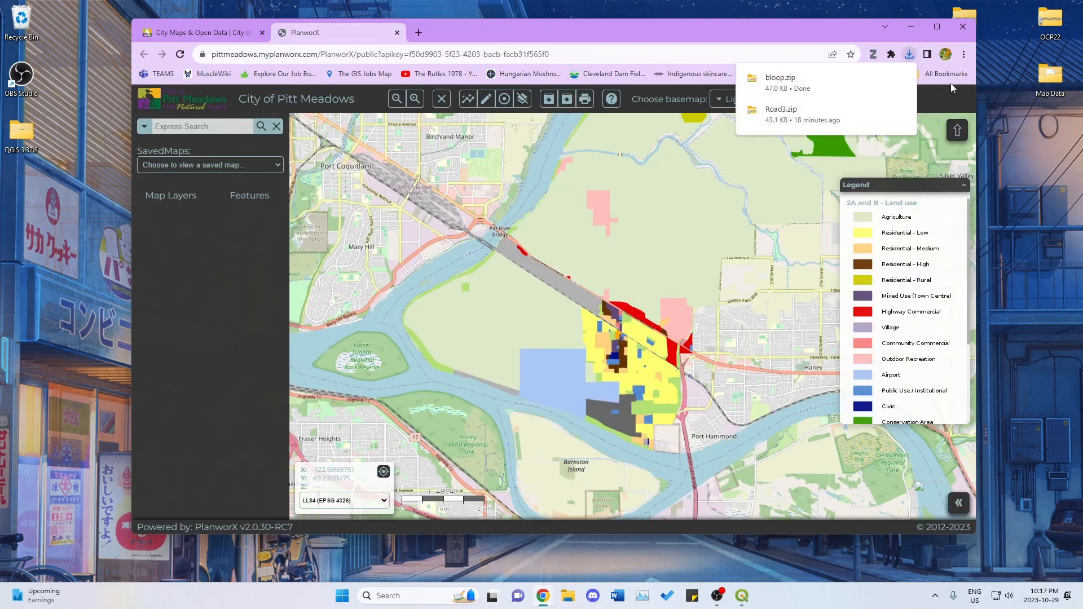
Copy the downloaded bloop.zip from the browser's recent downloads to the desktop and minimise the browser.
left_click(801, 86)
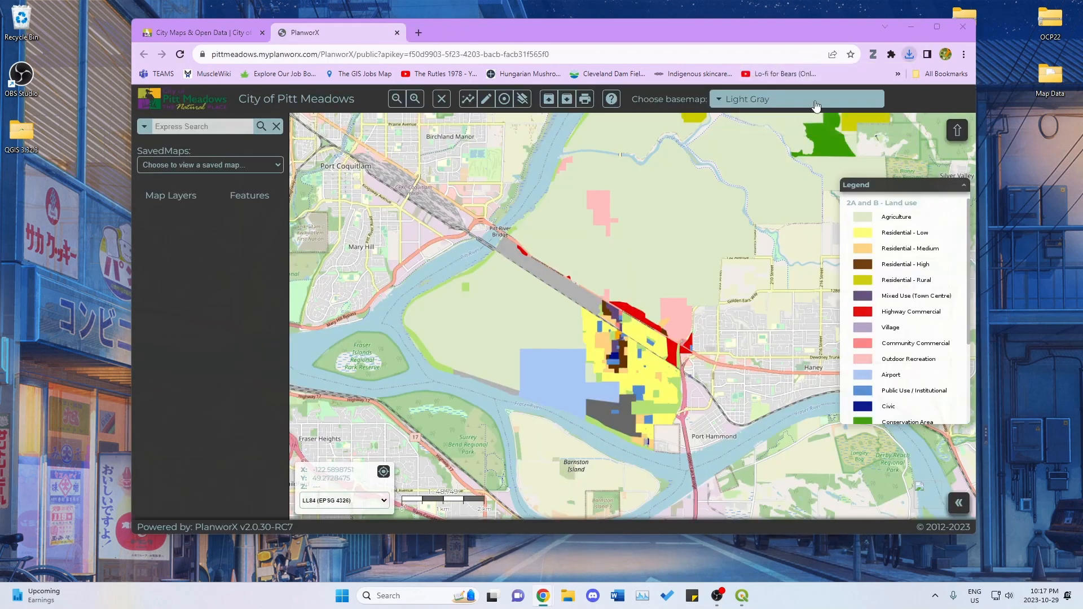
left_click(909, 66)
left_click(908, 63)
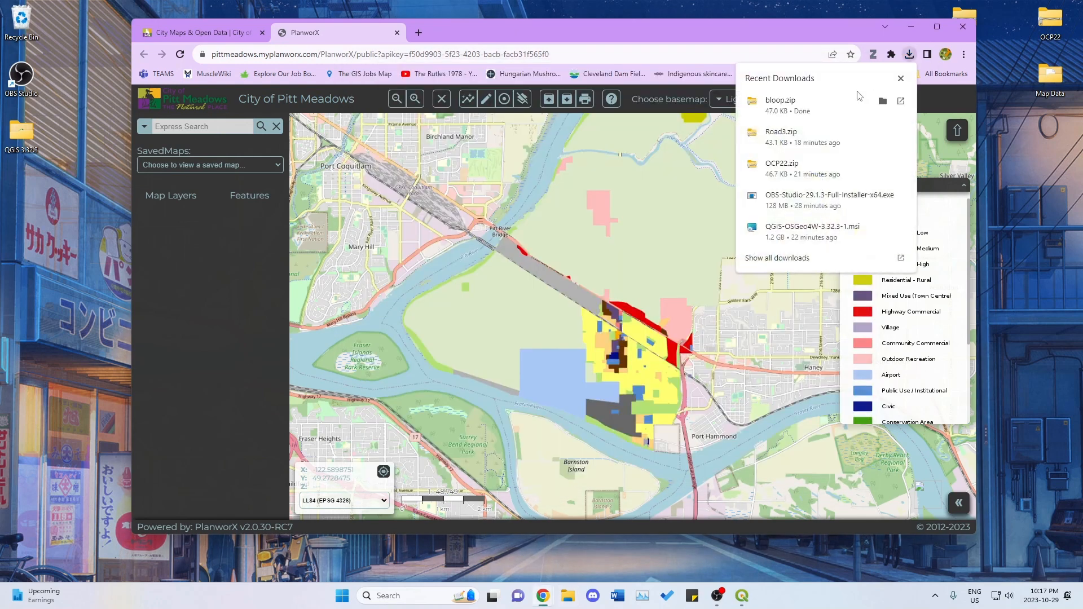
left_click_drag(802, 89, 1019, 162)
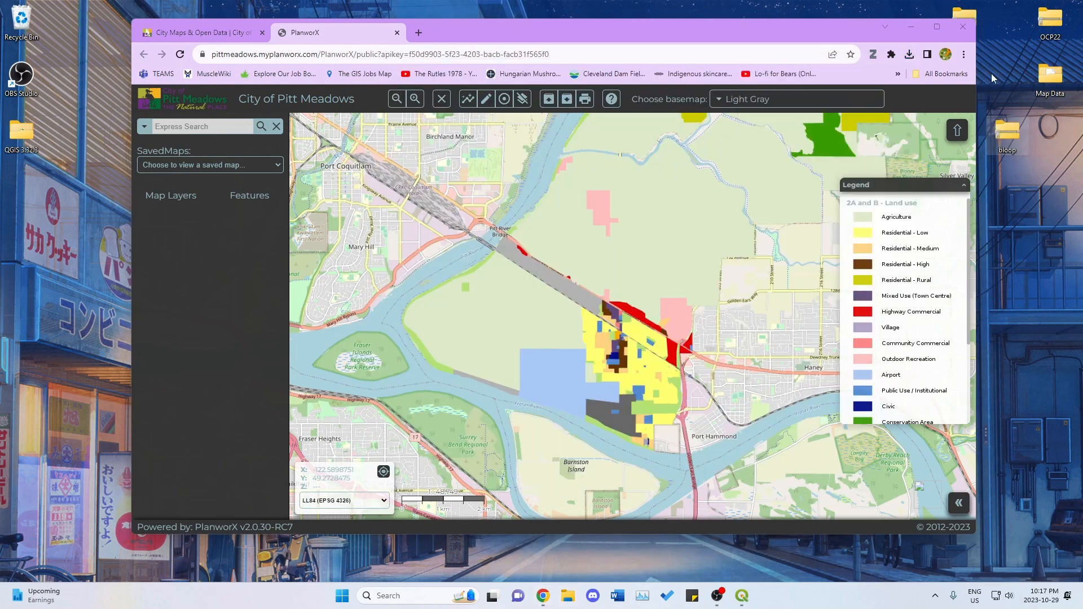
left_click(910, 26)
Preview extracting the bloop archive into the desktop's Map Data folder, cancel the extraction and close the folder window.
double_click(1050, 76)
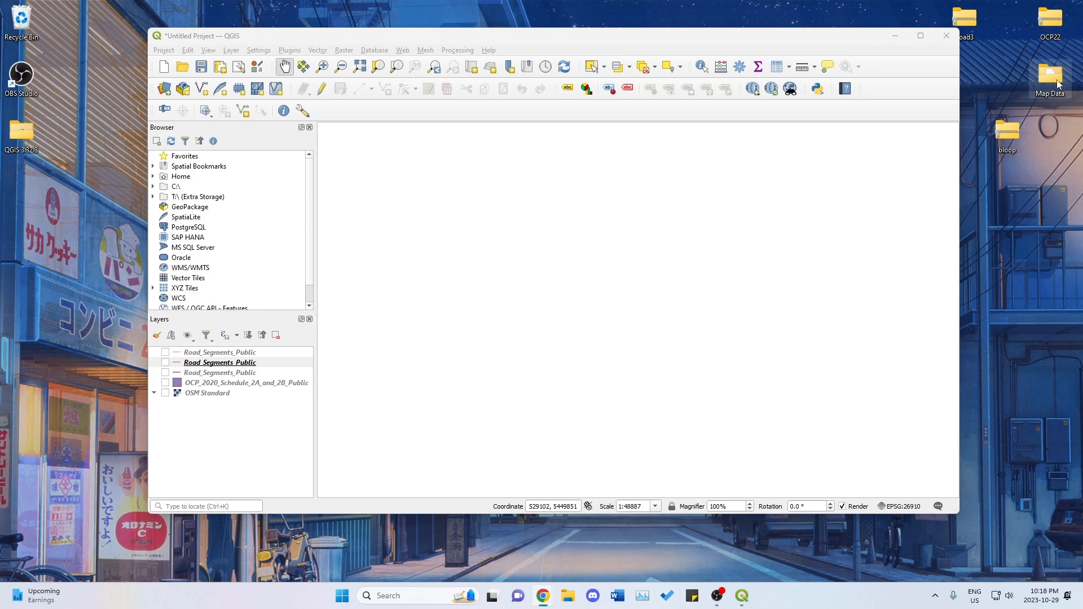
left_click_drag(574, 84, 508, 74)
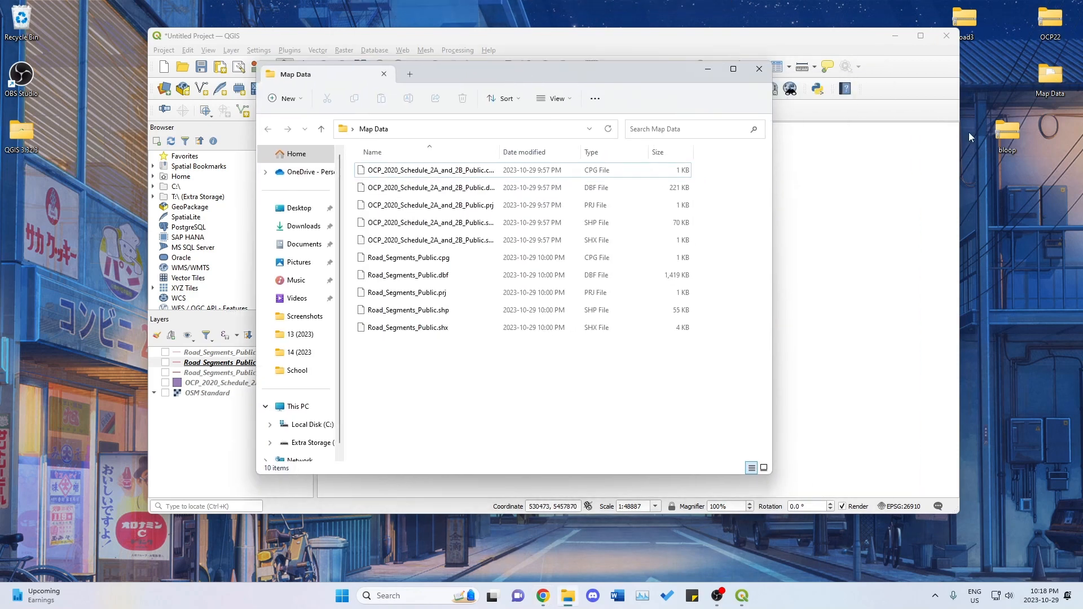
right_click(1003, 134)
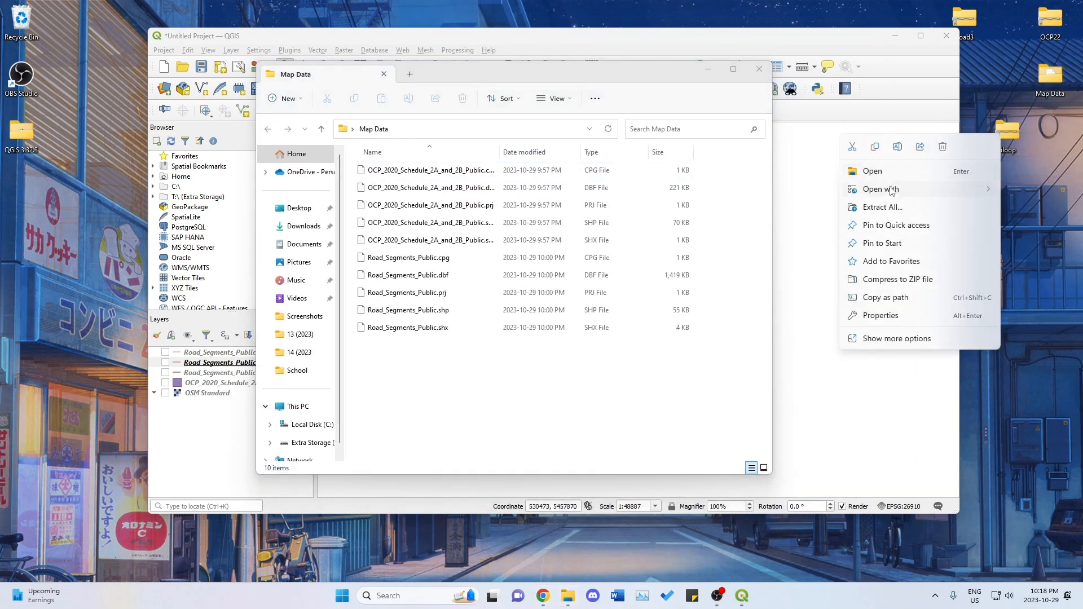
left_click(883, 207)
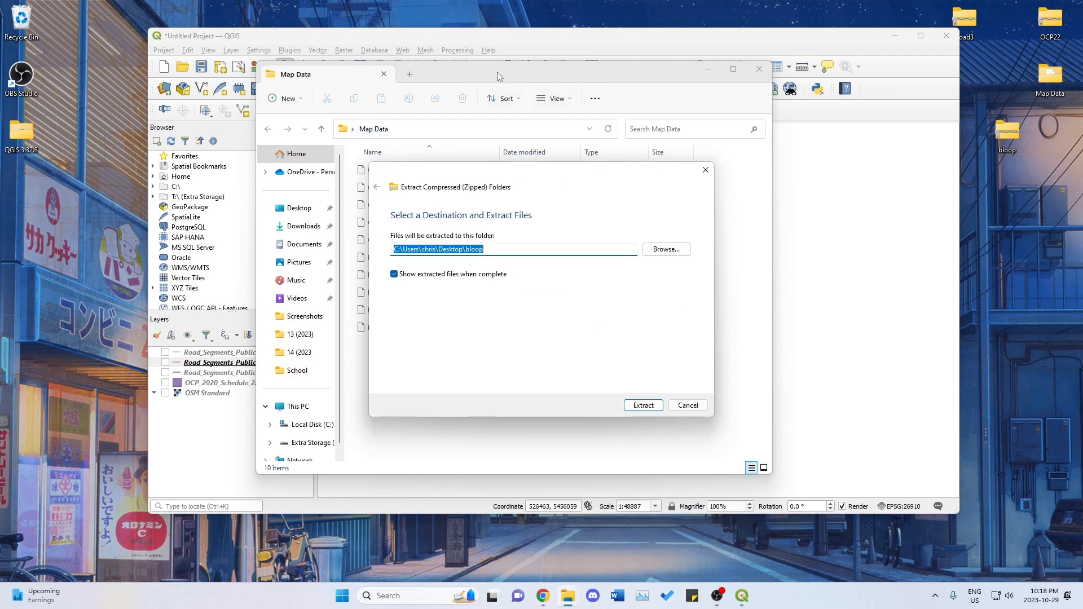
left_click_drag(498, 75, 421, 85)
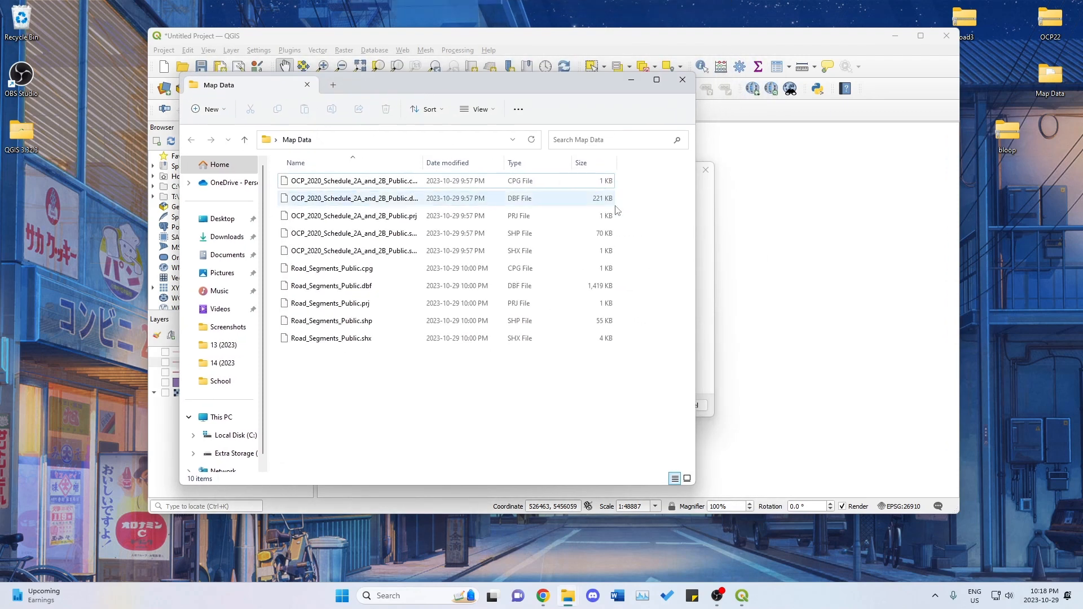
left_click(707, 277)
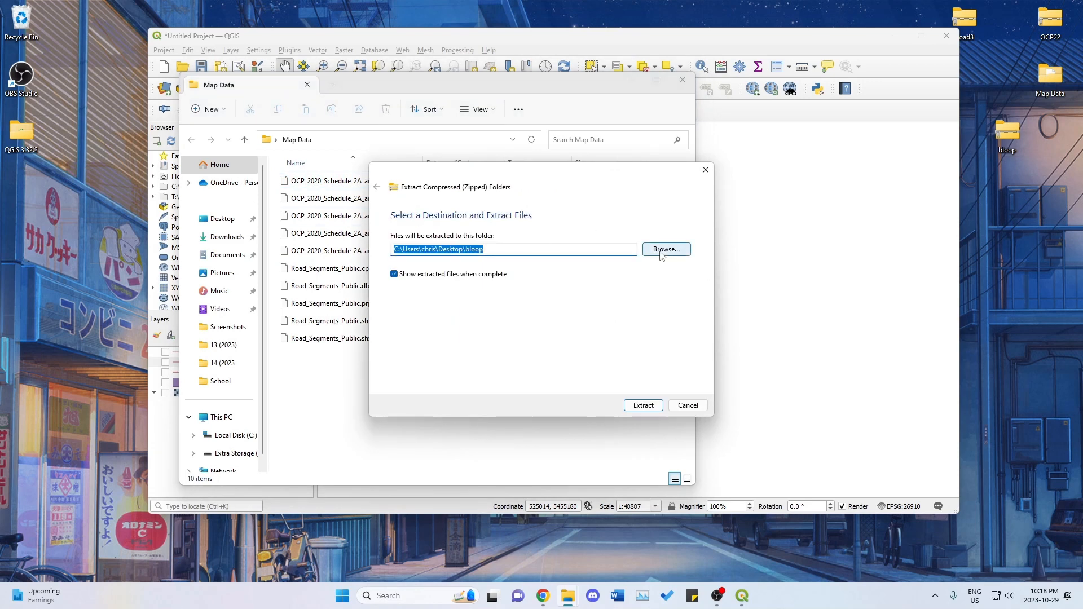
left_click(676, 250)
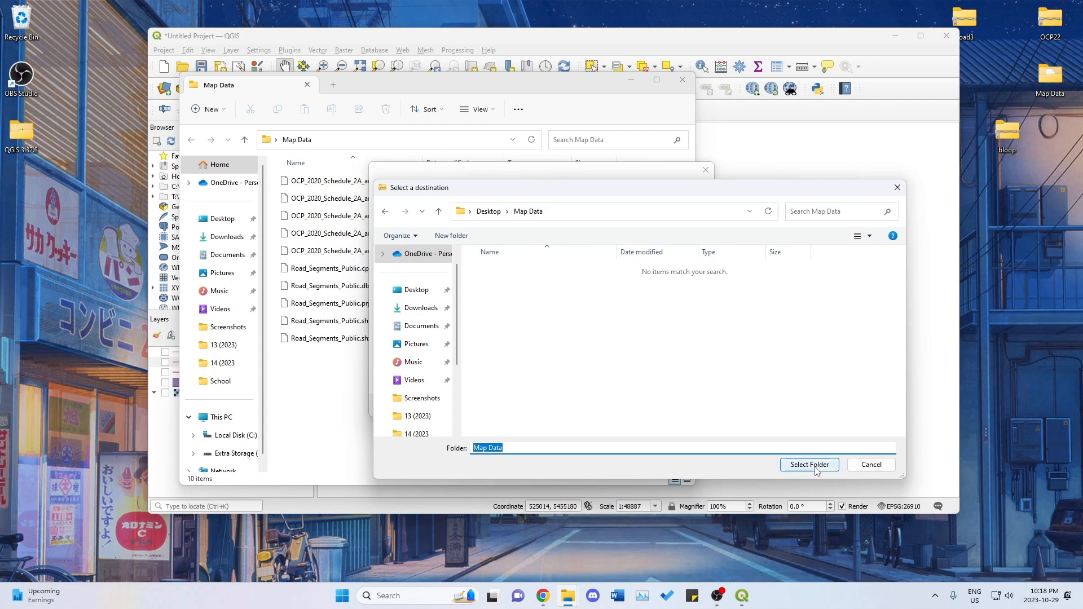
left_click(871, 465)
left_click(705, 170)
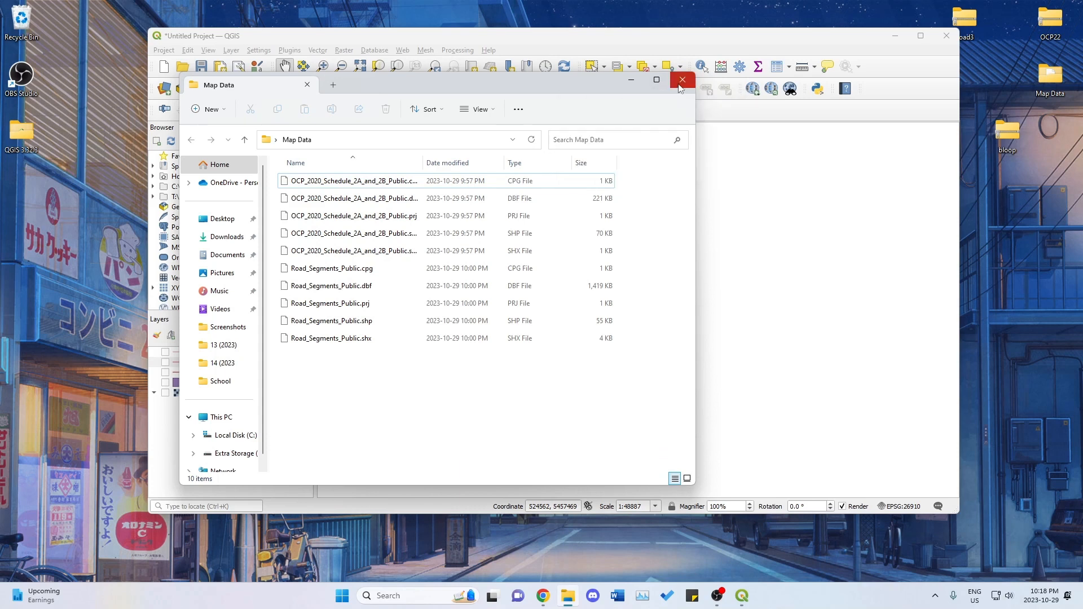
left_click(680, 82)
left_click_drag(720, 36, 703, 46)
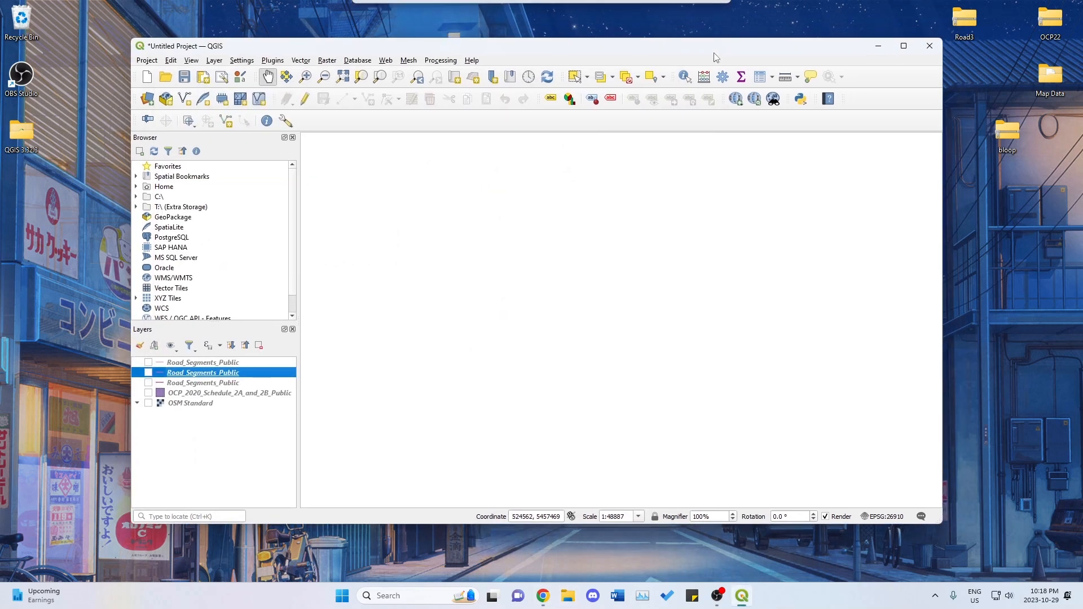
left_click(212, 364)
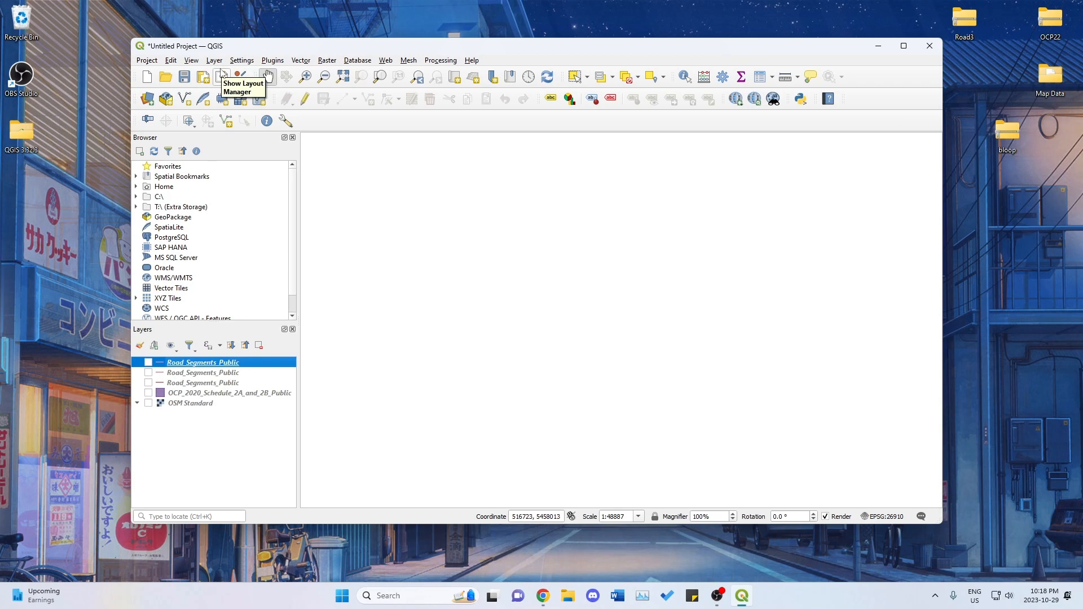
mouse_move(242, 52)
left_mouse_down()
mouse_move(231, 50)
mouse_move(256, 54)
mouse_move(246, 54)
left_mouse_up()
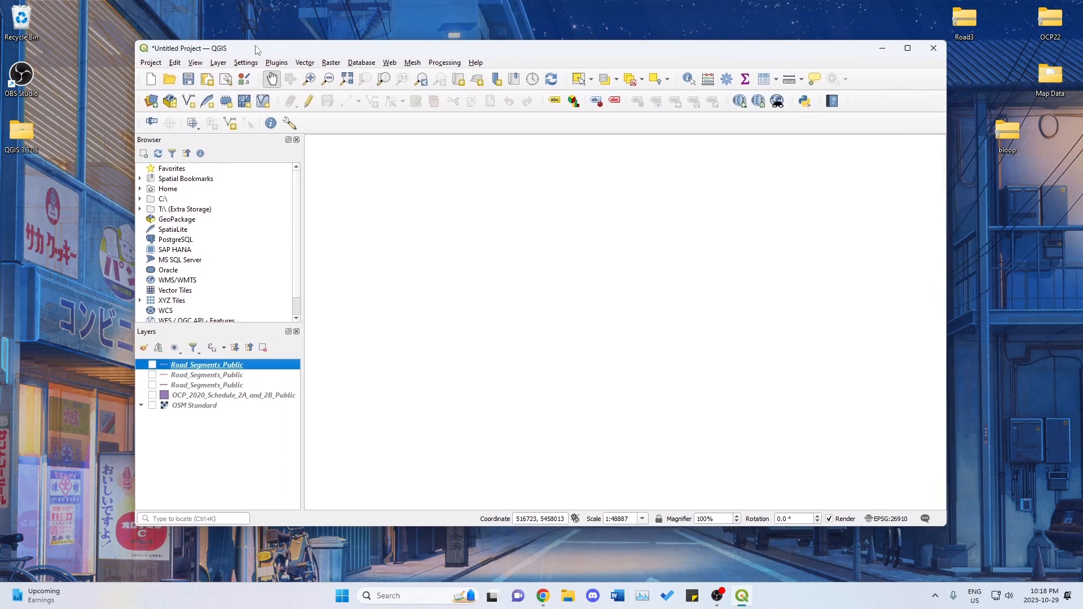
Preview adding all OCP and Road_Segments_Public files from the Map Data folder as vector layers, and cancel without adding them.
left_click(219, 62)
mouse_move(246, 102)
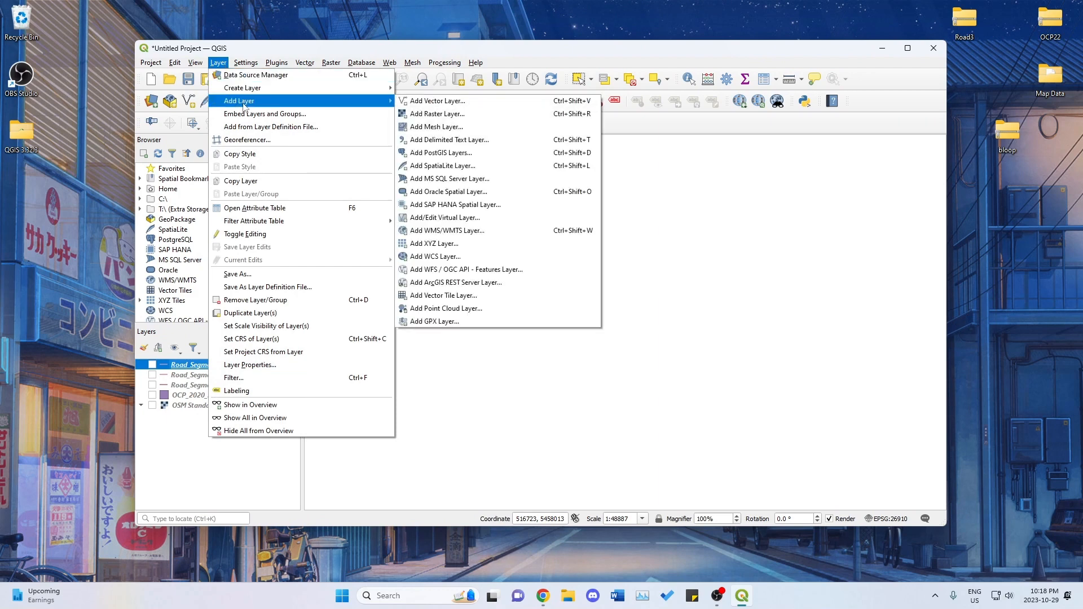
left_click(460, 102)
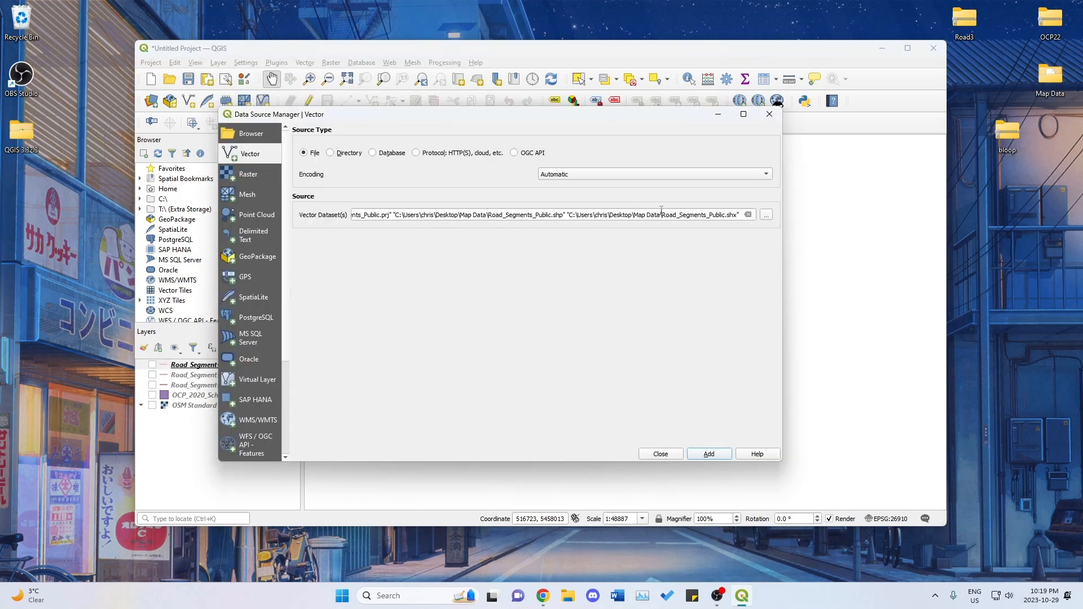
left_click(768, 221)
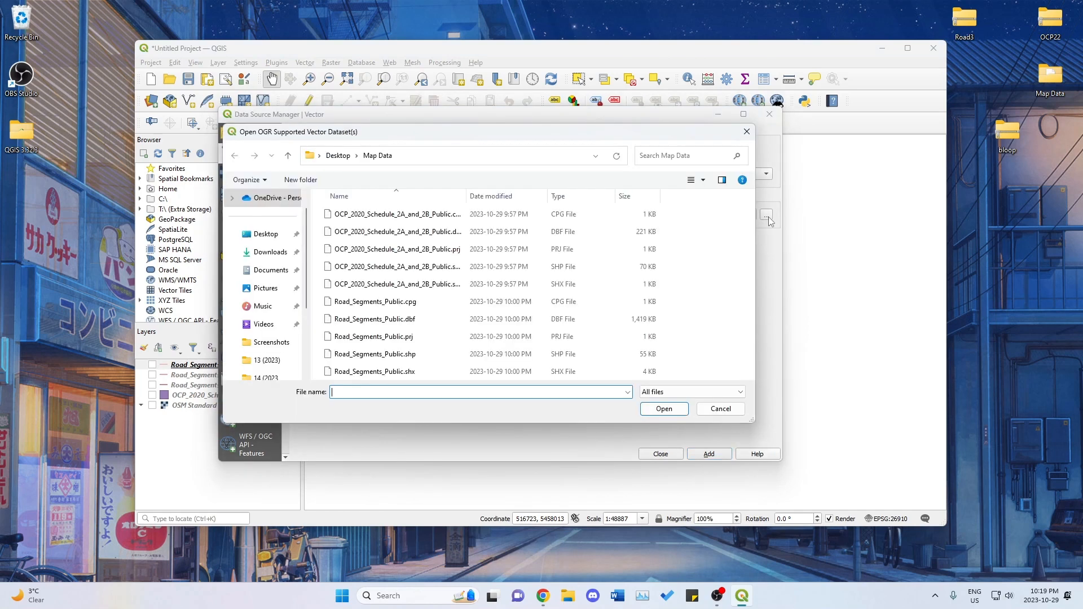
mouse_move(423, 133)
left_mouse_down()
mouse_move(417, 119)
mouse_move(431, 126)
left_mouse_up()
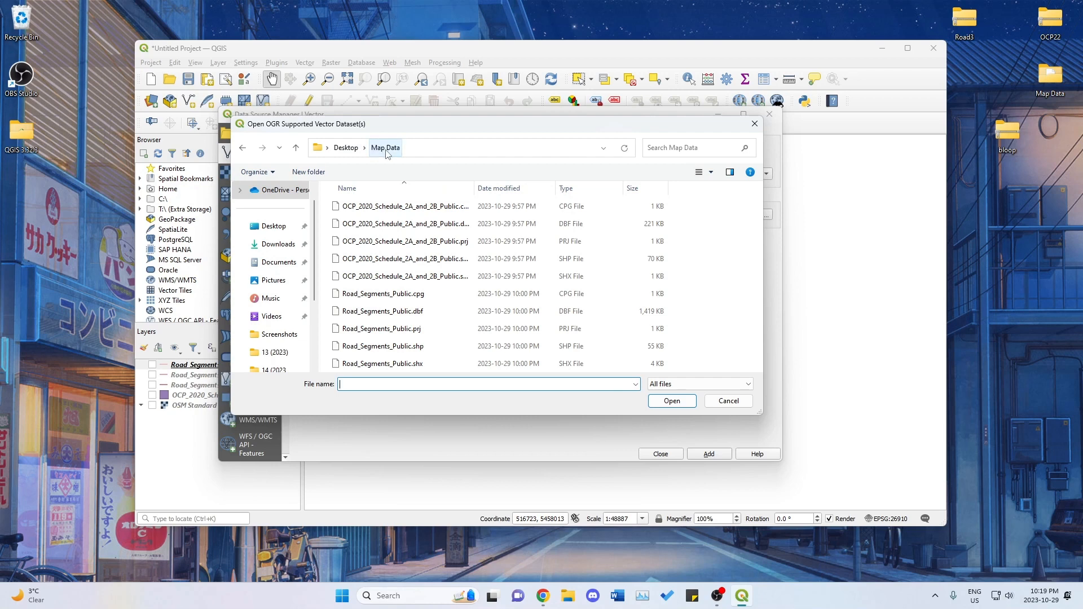
left_click(392, 206)
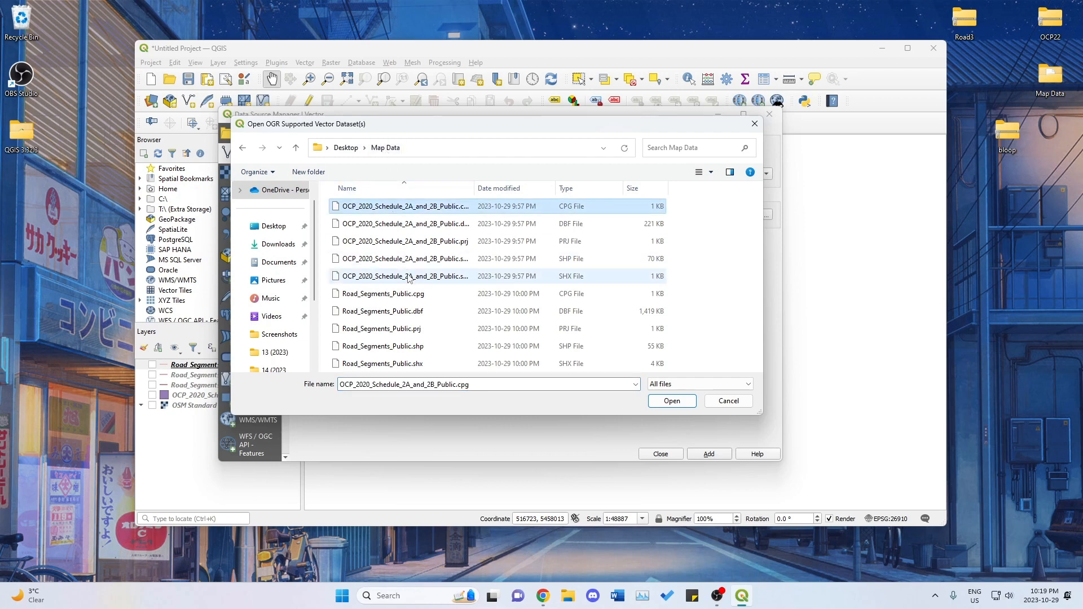
left_click(411, 364, "shift")
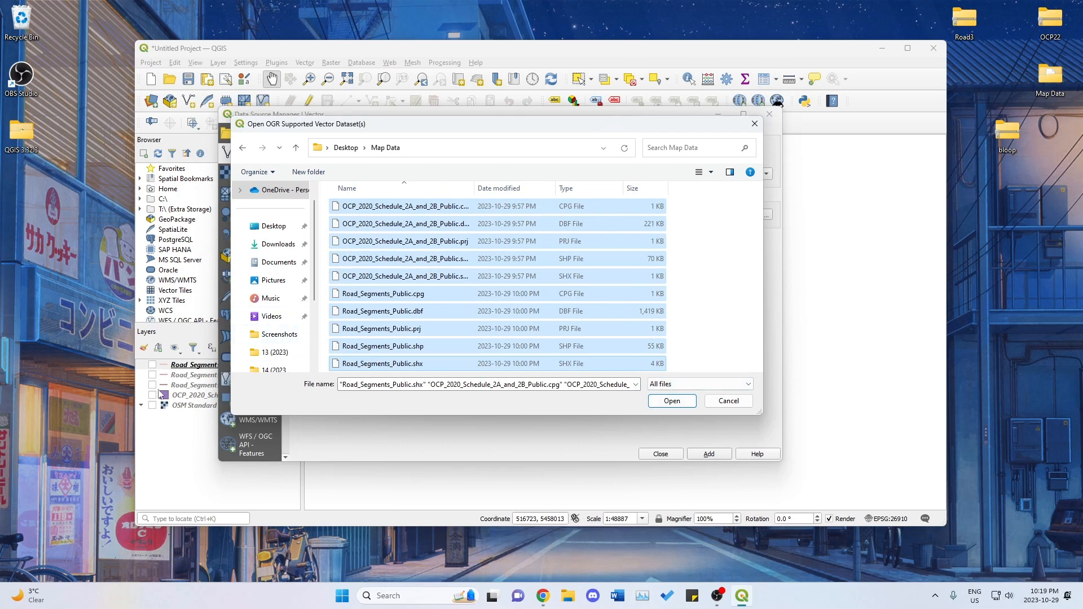
left_click(727, 401)
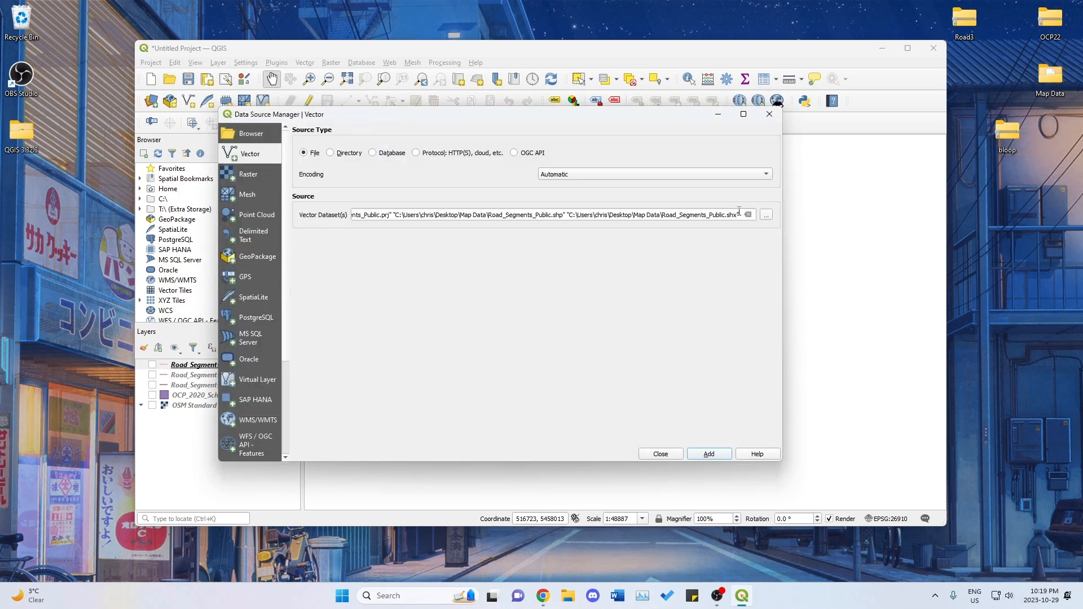
left_click(770, 115)
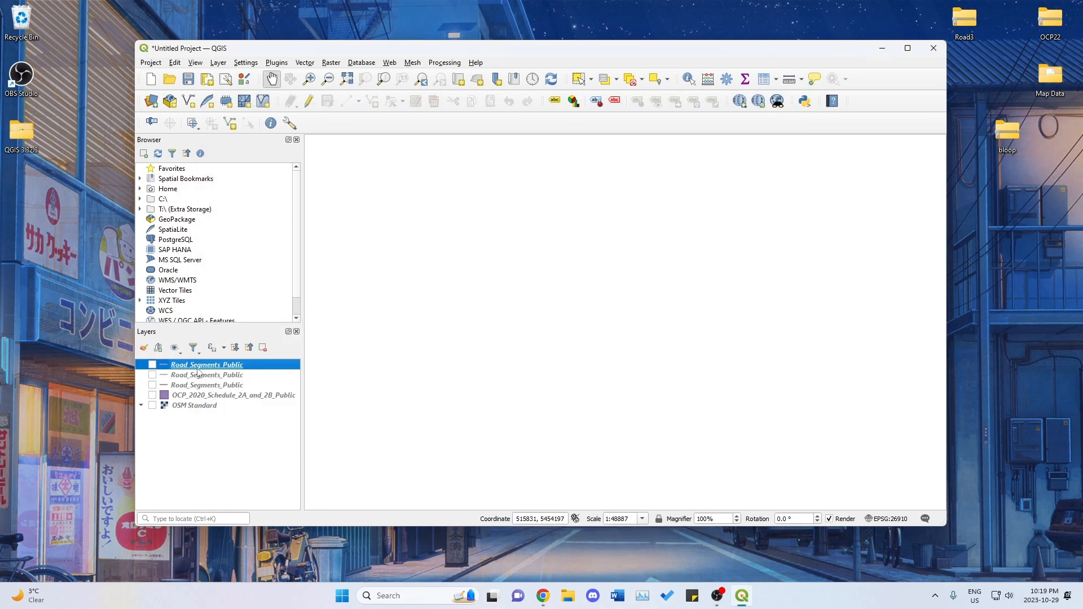
Remove the two upper duplicate Road_Segments_Public layers from the project.
left_click(215, 377)
left_click(215, 386)
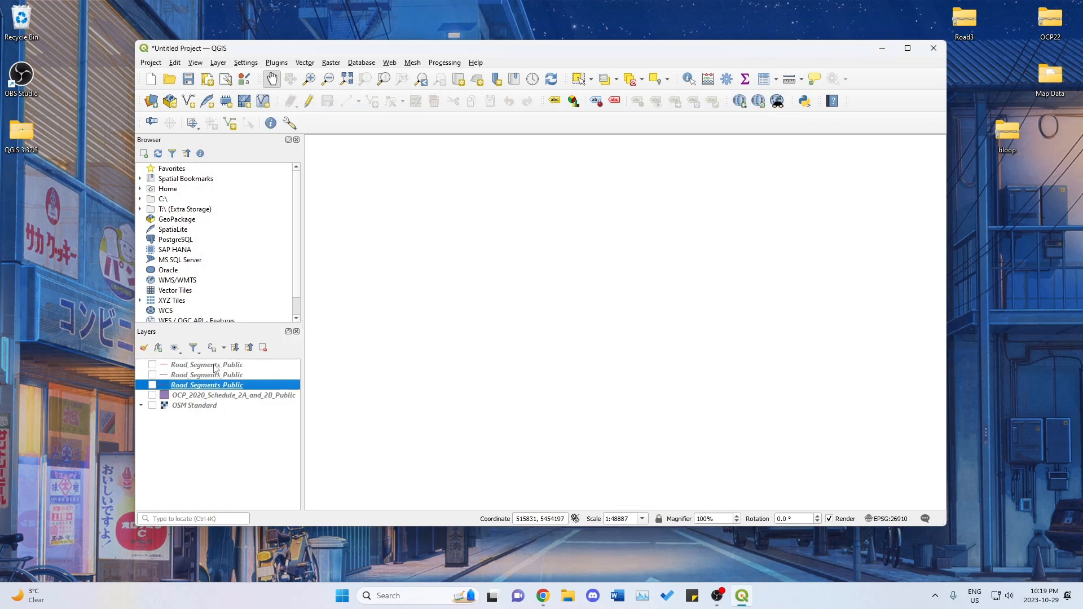
left_click(214, 365)
left_click(217, 375, "ctrl")
right_click(217, 376)
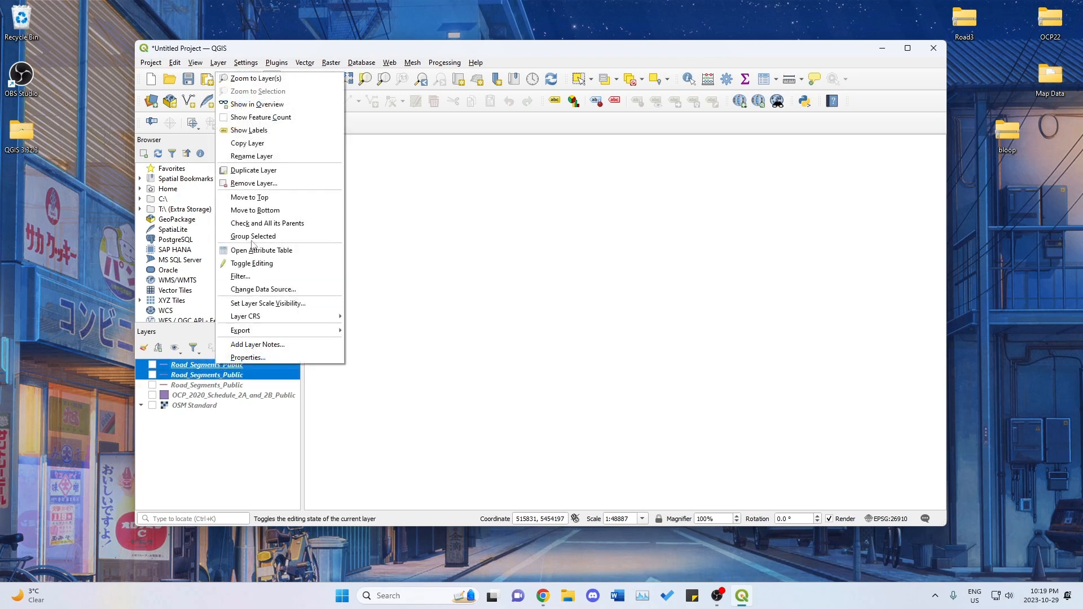
left_click(260, 182)
left_click(524, 304)
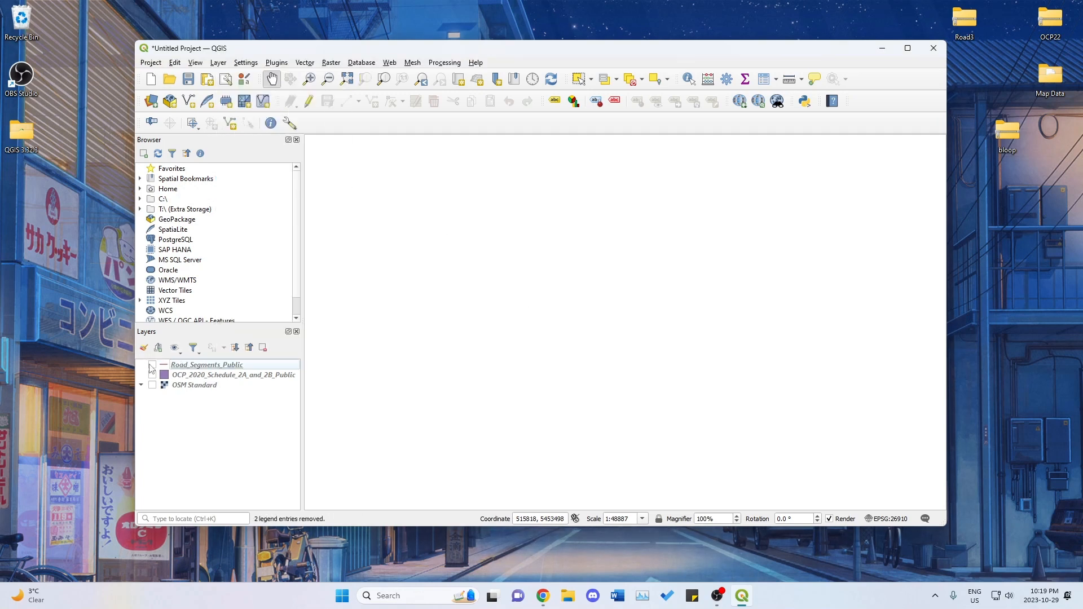
Make the Road_Segments_Public, OCP_2020_Schedule_2A_and_2B_Public and OSM Standard layers visible.
left_click(152, 365)
left_click(153, 375)
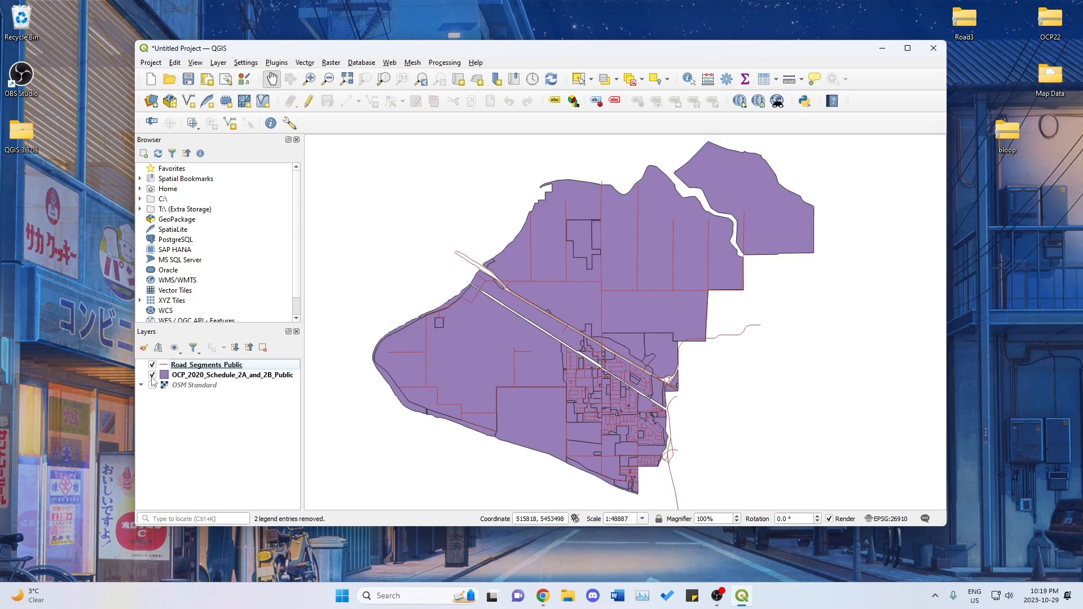
left_click(152, 385)
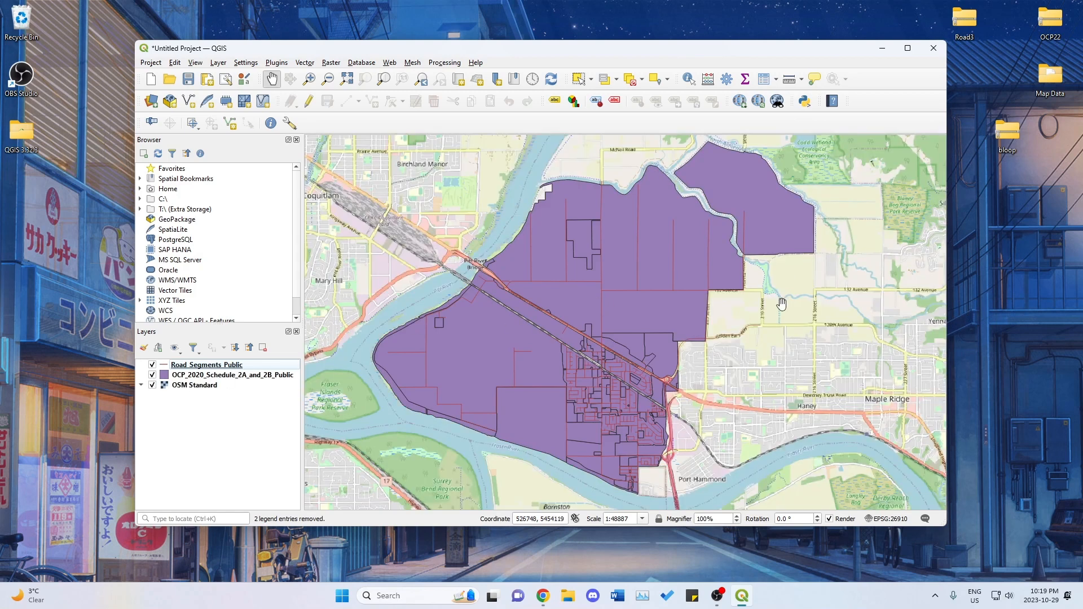
Hide the OSM Standard basemap layer and remove it from the project.
left_click(152, 385)
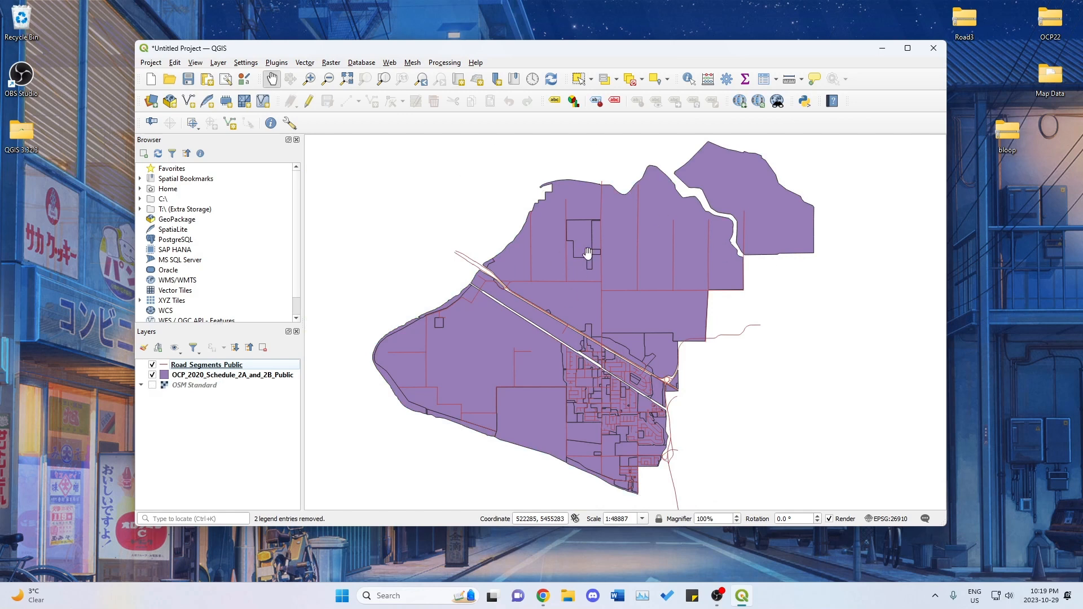
left_click(203, 386)
right_click(204, 386)
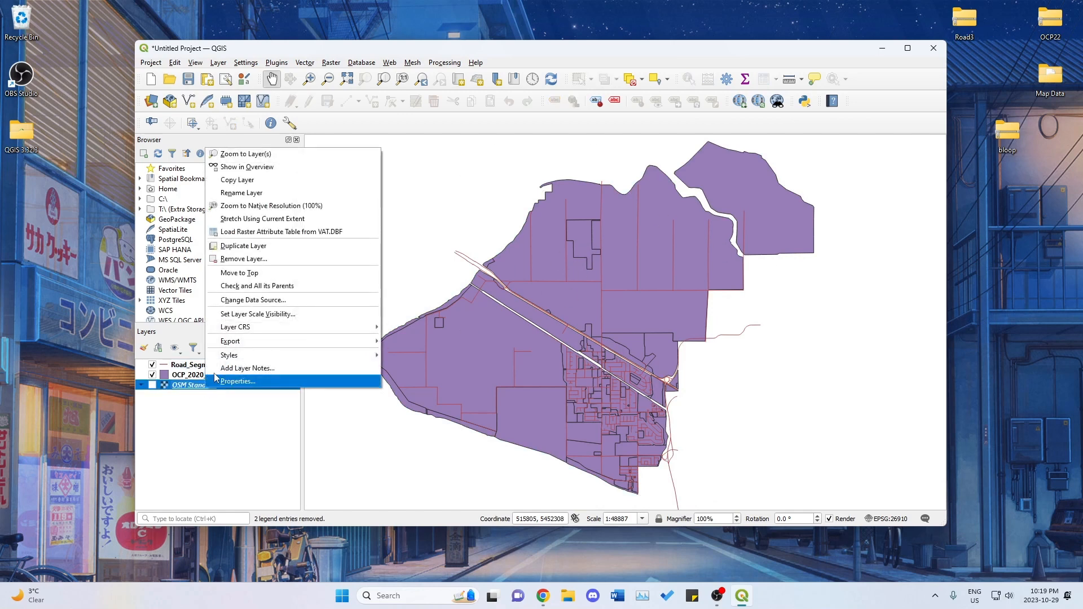
left_click(249, 259)
left_click(521, 302)
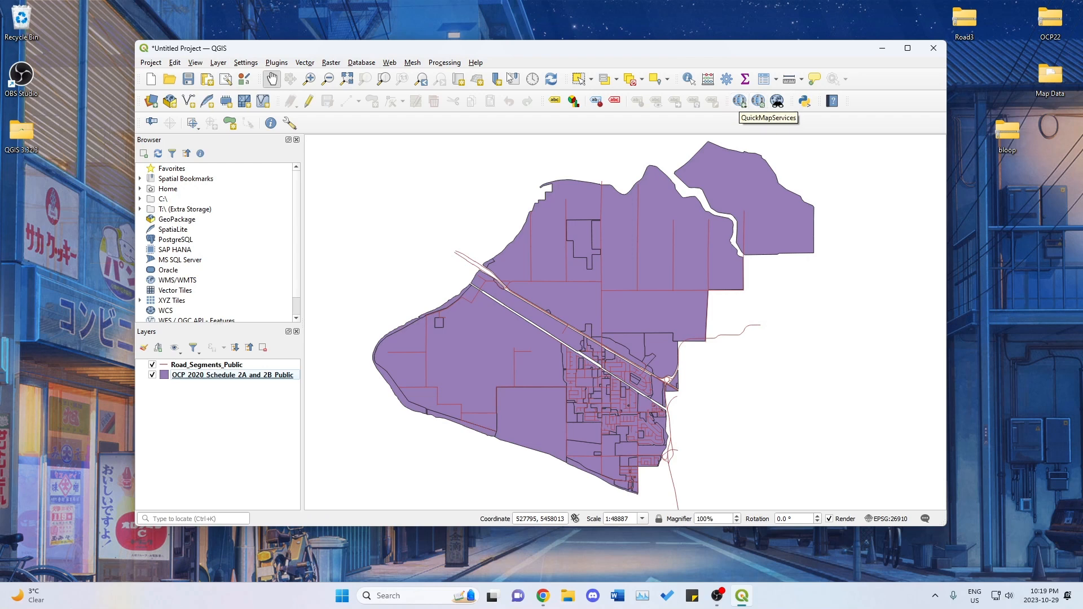
View the list of all available plugins in the plugin manager and close it.
left_click(275, 63)
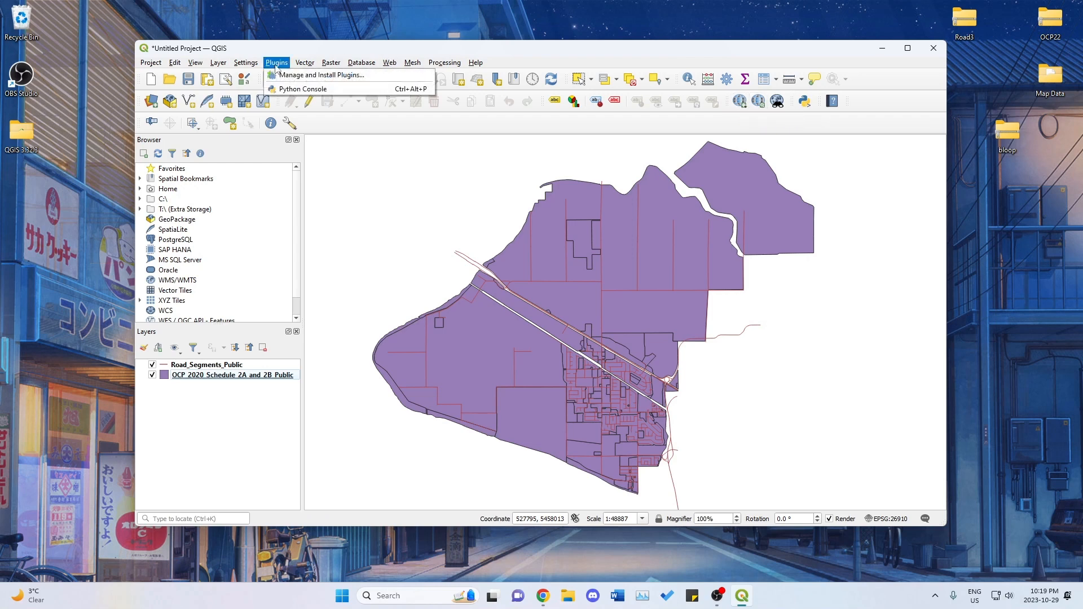
left_click(308, 75)
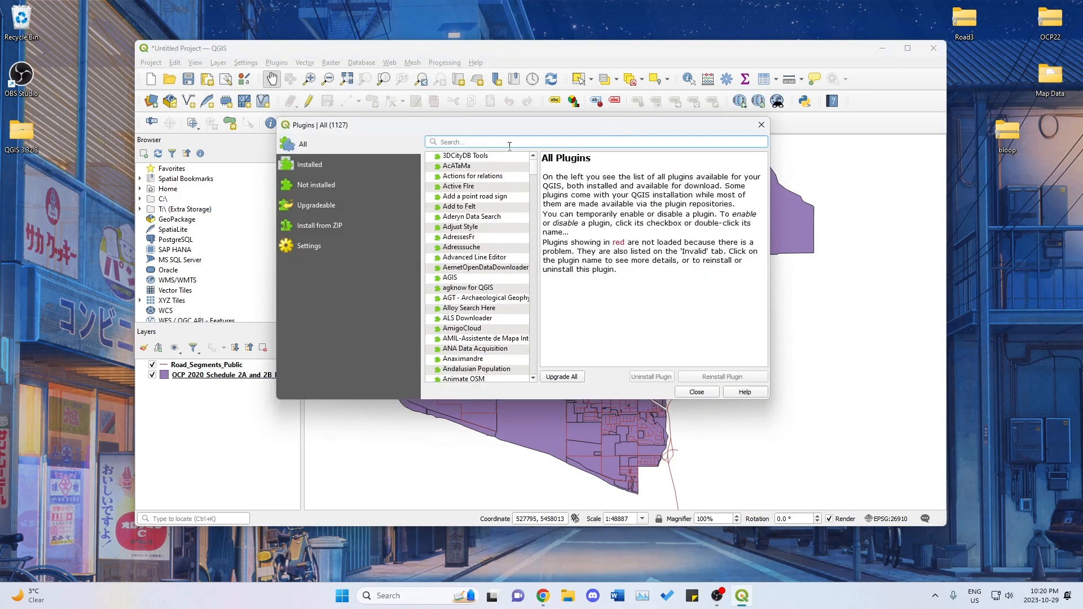
left_click(695, 393)
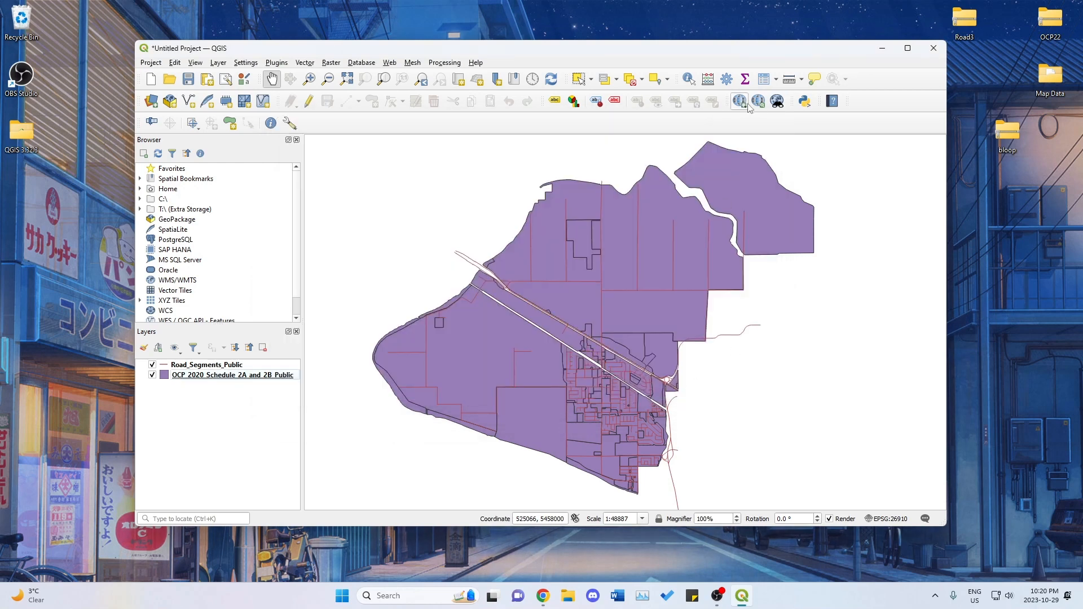
Add the OSM Standard basemap from QuickMapServices and maximize the window to view the Pitt Meadows layers over it.
left_click(740, 102)
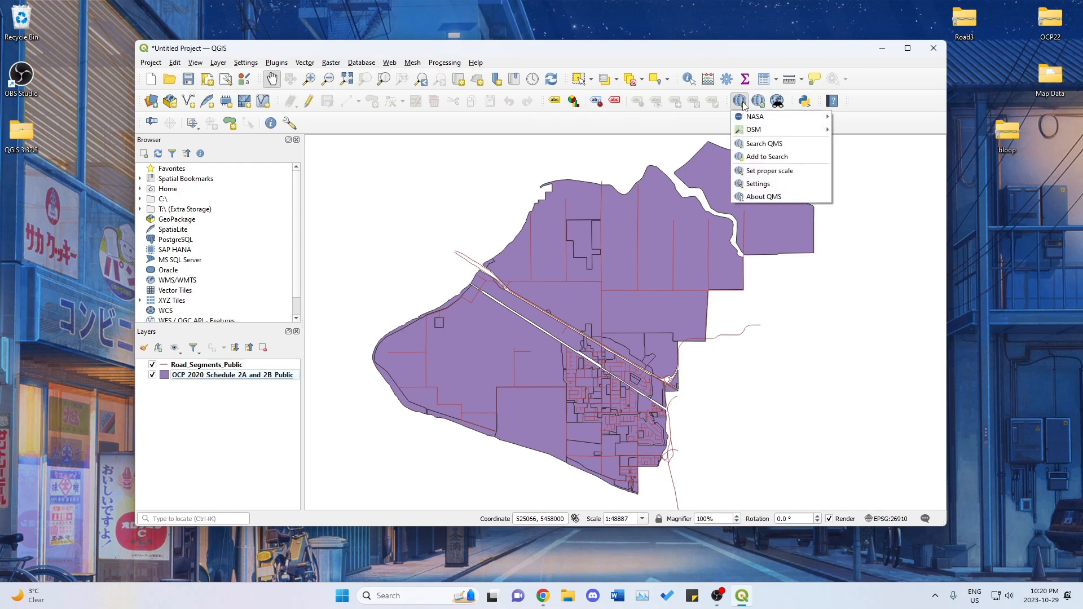
mouse_move(756, 130)
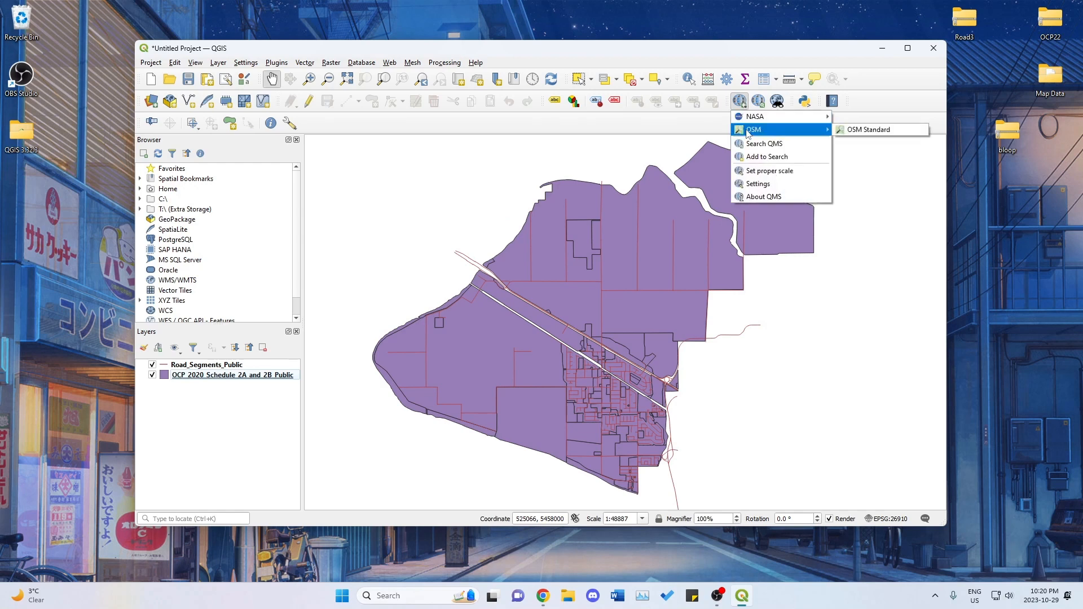
left_click(859, 131)
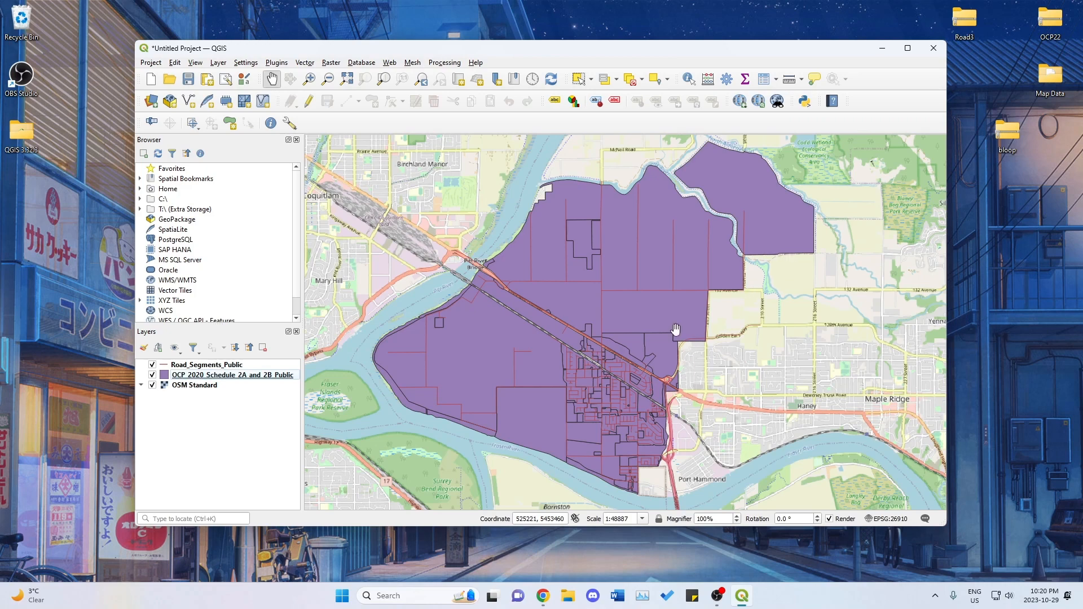
left_click_drag(775, 354, 775, 311)
scroll(542, 275, "up", 1)
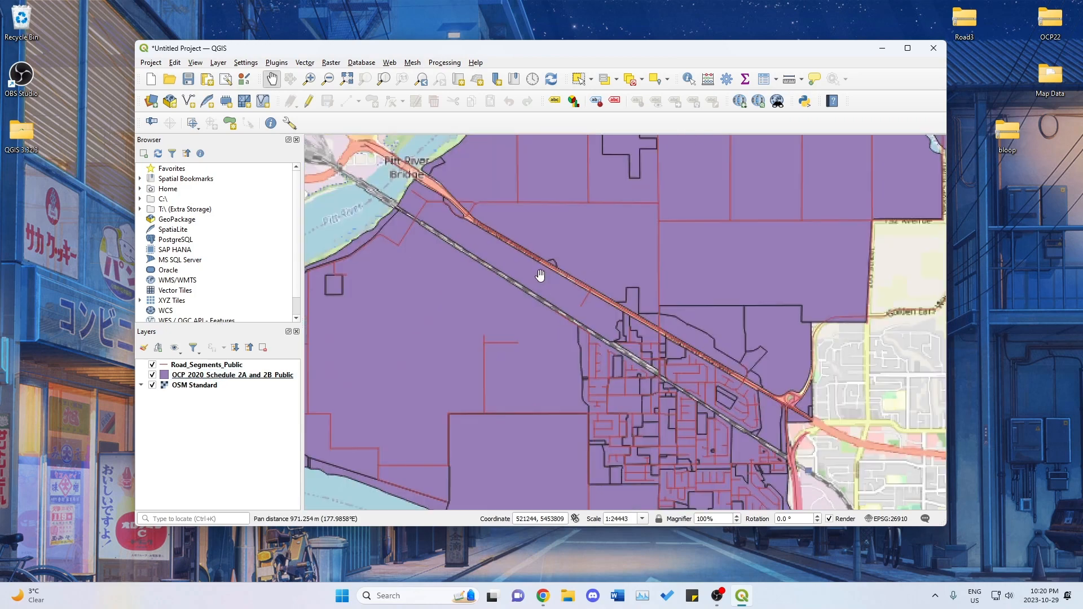
scroll(540, 275, "down", 1)
left_click_drag(537, 278, 580, 283)
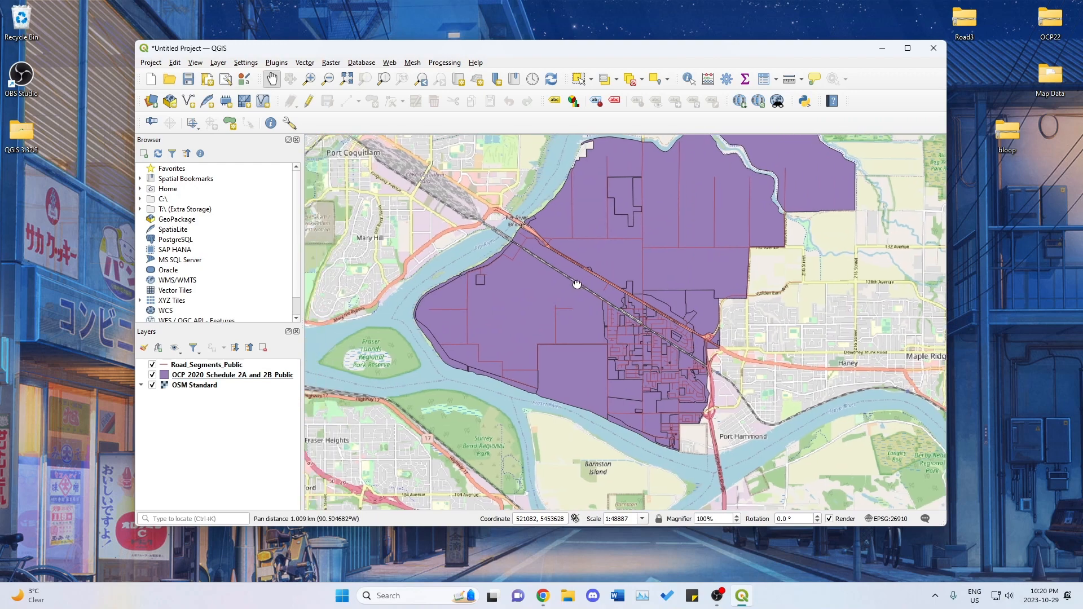
left_click(908, 48)
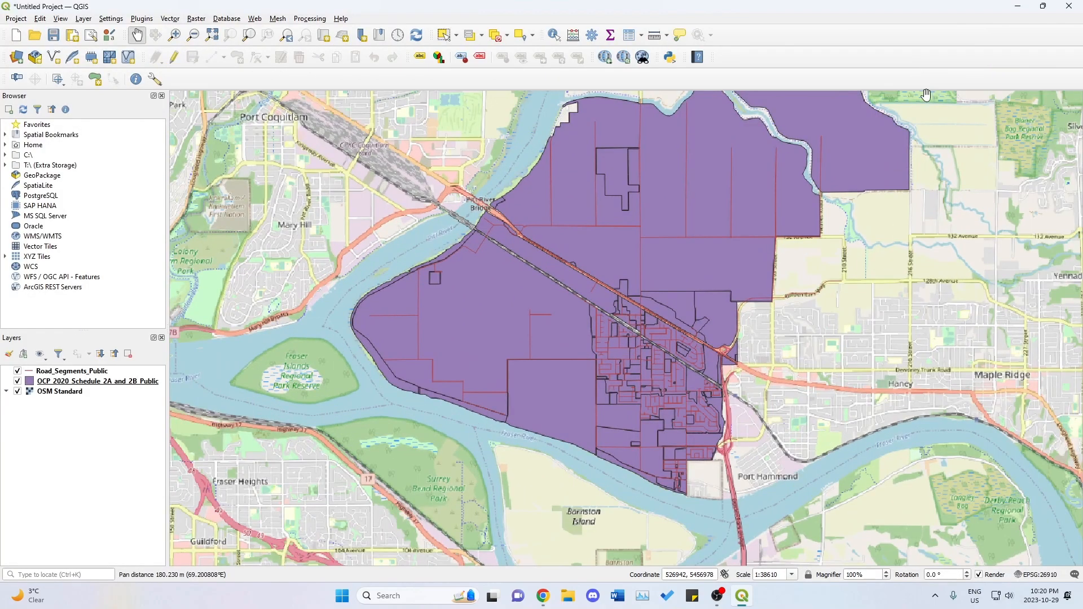
left_click_drag(621, 259, 548, 332)
Switch to the Canva presentation in Chrome, review the station siting criteria on the "A New Station" slide, and return to QGIS.
left_click_drag(1, 12, 542, 51)
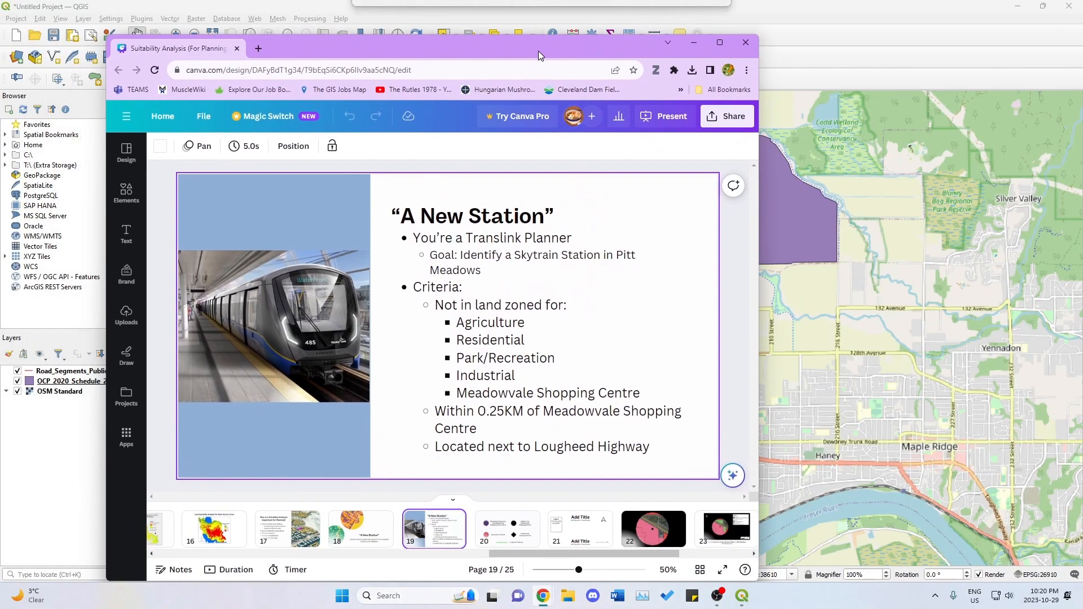
left_click_drag(756, 31, 840, 39)
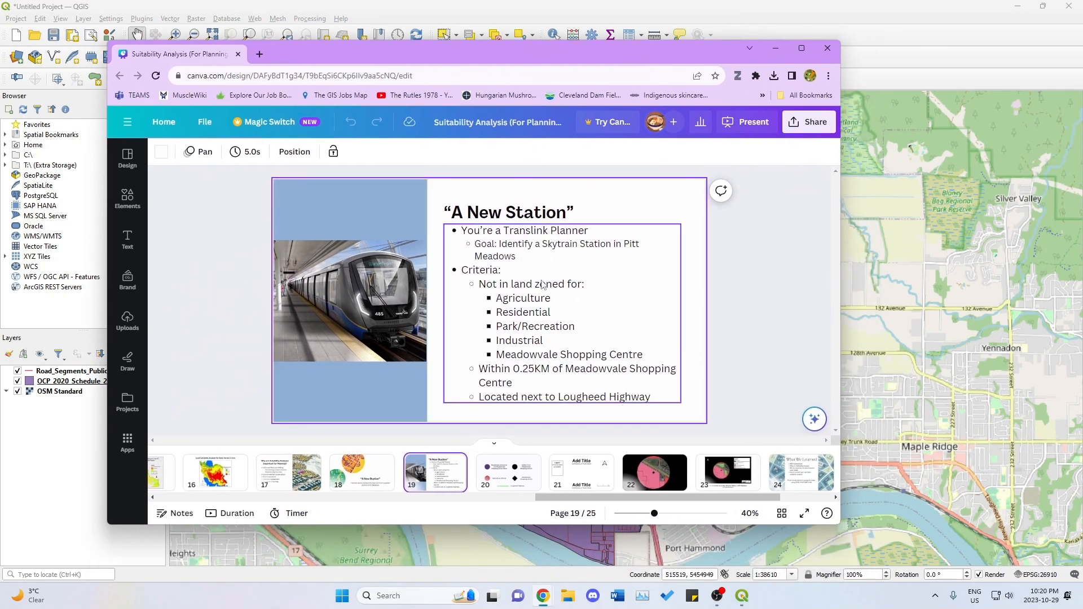
left_click(519, 303)
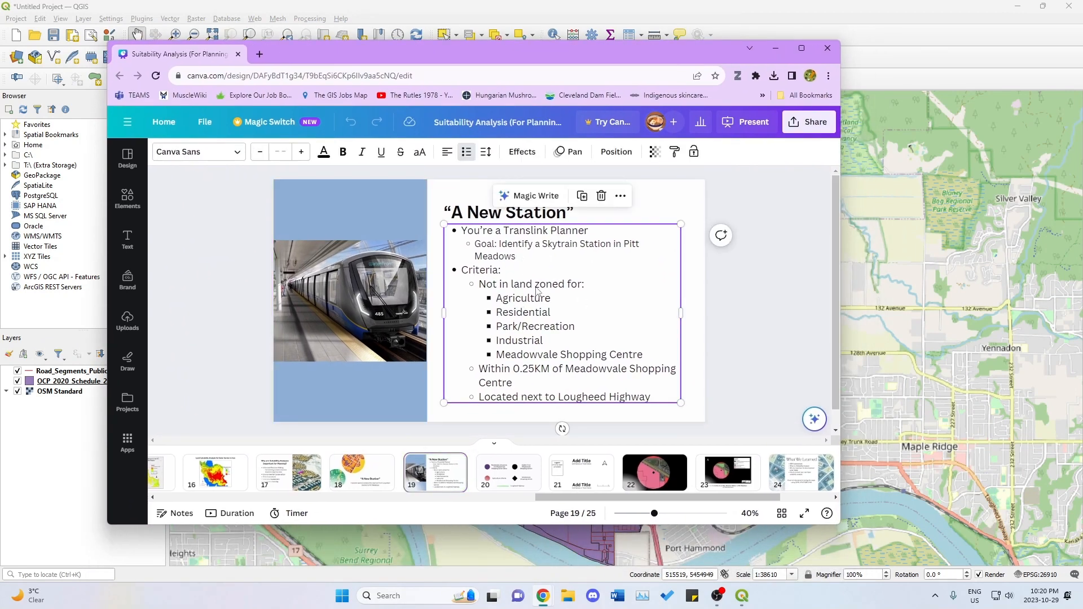
left_click(503, 298)
left_click_drag(497, 299, 636, 354)
left_click(645, 355)
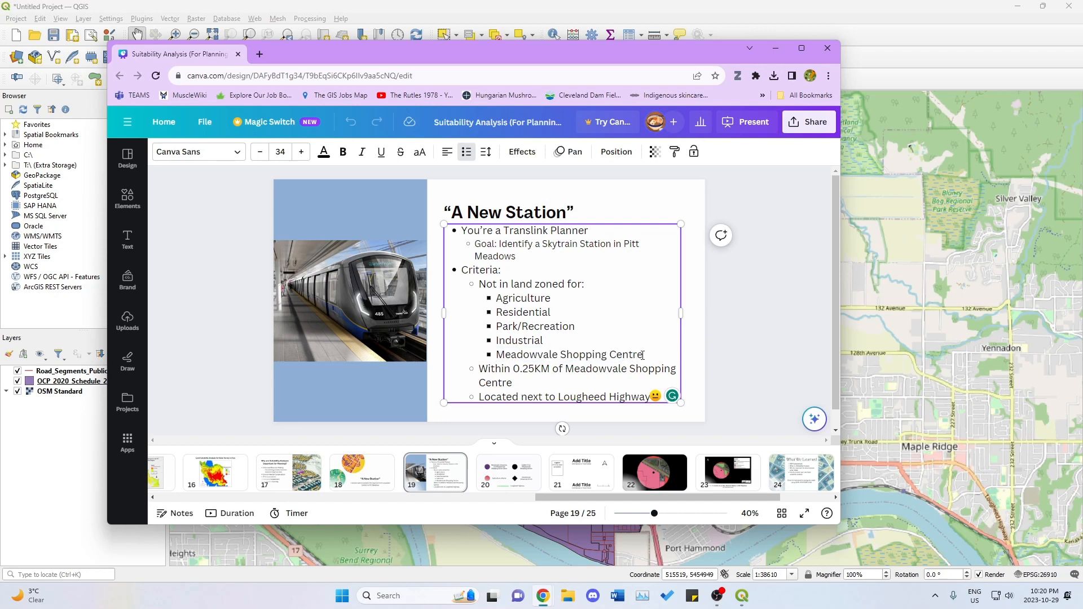
left_click(776, 48)
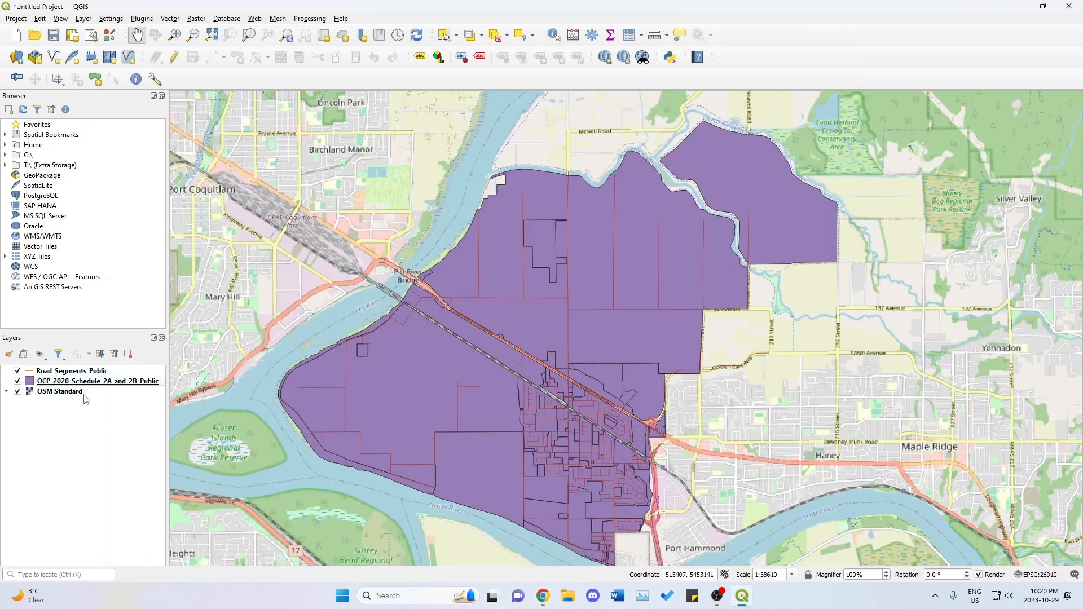
Select the OCP_2020_Schedule_2A_and_2B_Public layer and hide the Road_Segments_Public layer.
left_click(98, 380)
left_click(88, 419)
left_click(77, 384)
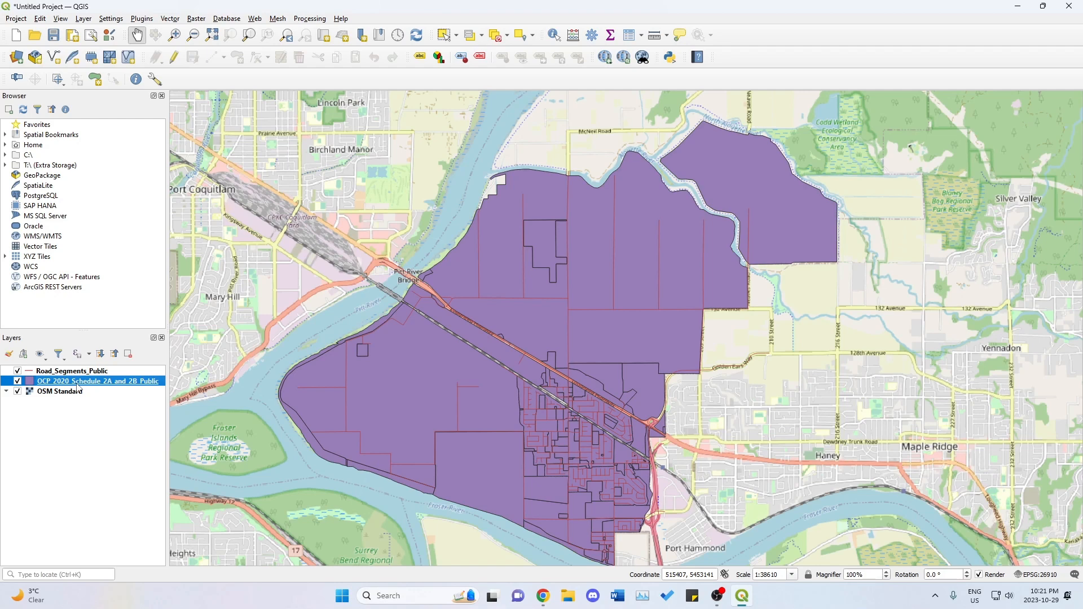
left_click(18, 371)
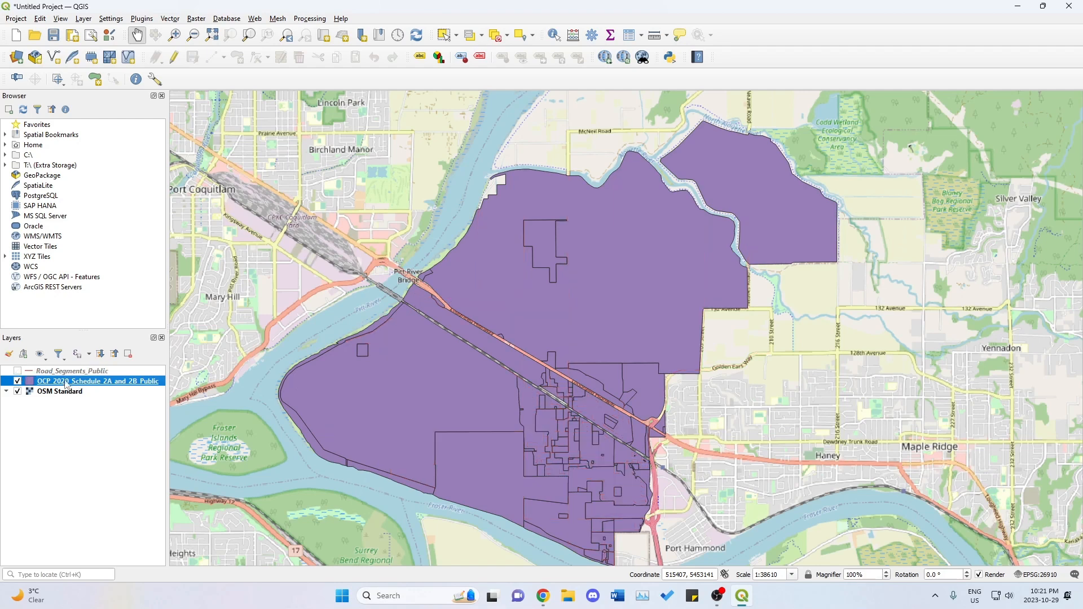
left_click(17, 370)
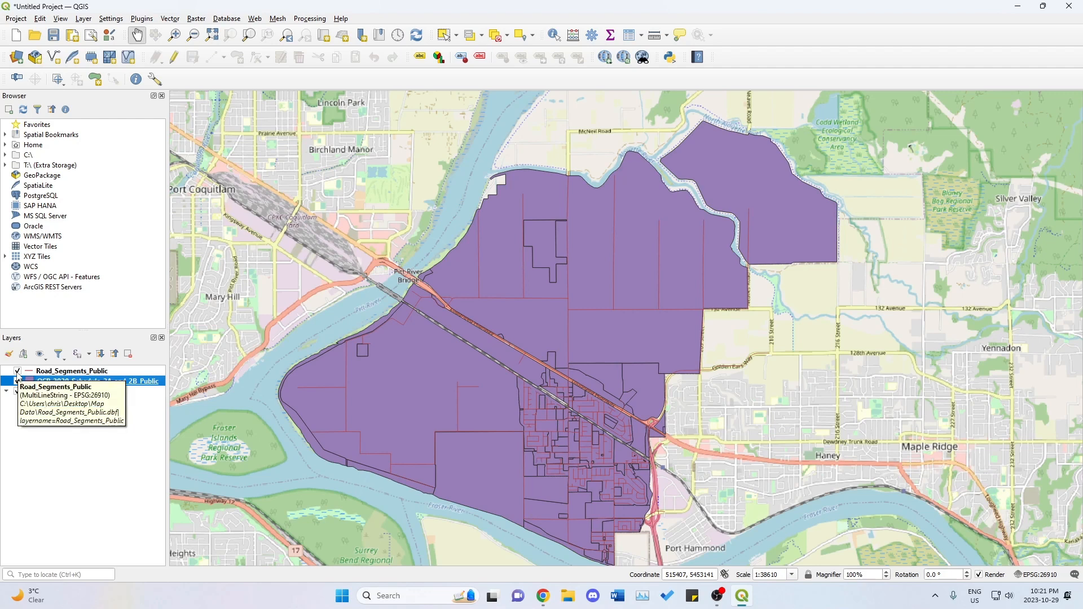
left_click(17, 372)
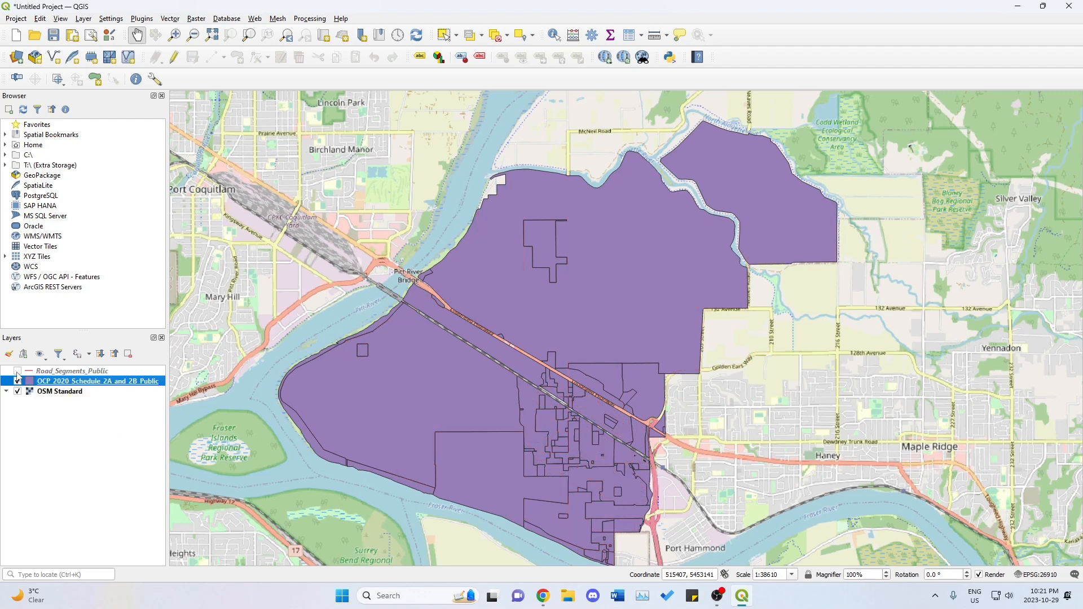
Open the attribute table of the OCP_2020_Schedule_2A_and_2B_Public layer and reposition its window.
right_click(72, 386)
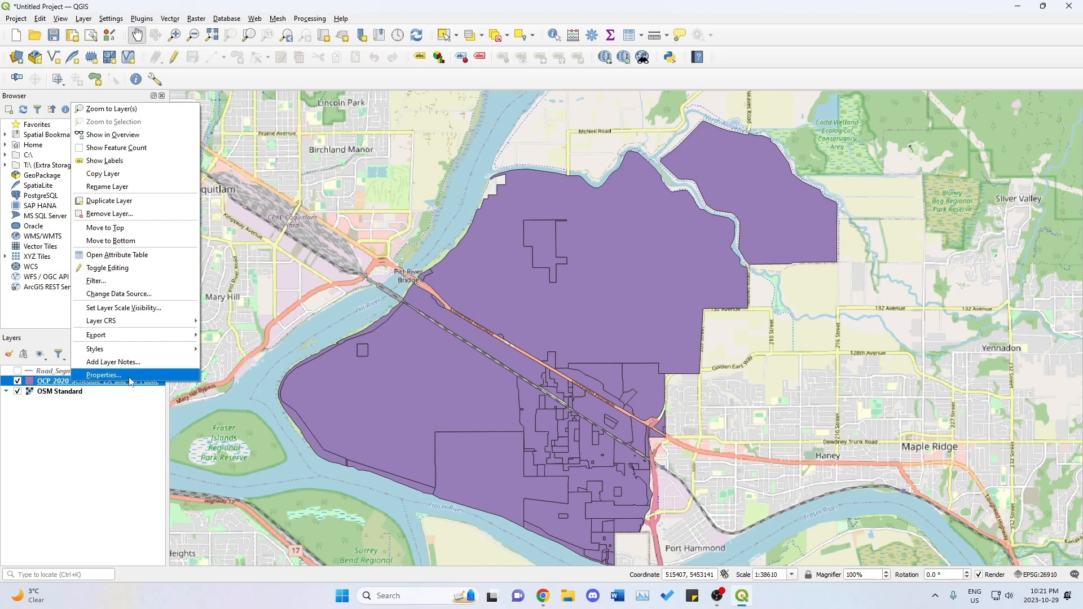
left_click(118, 255)
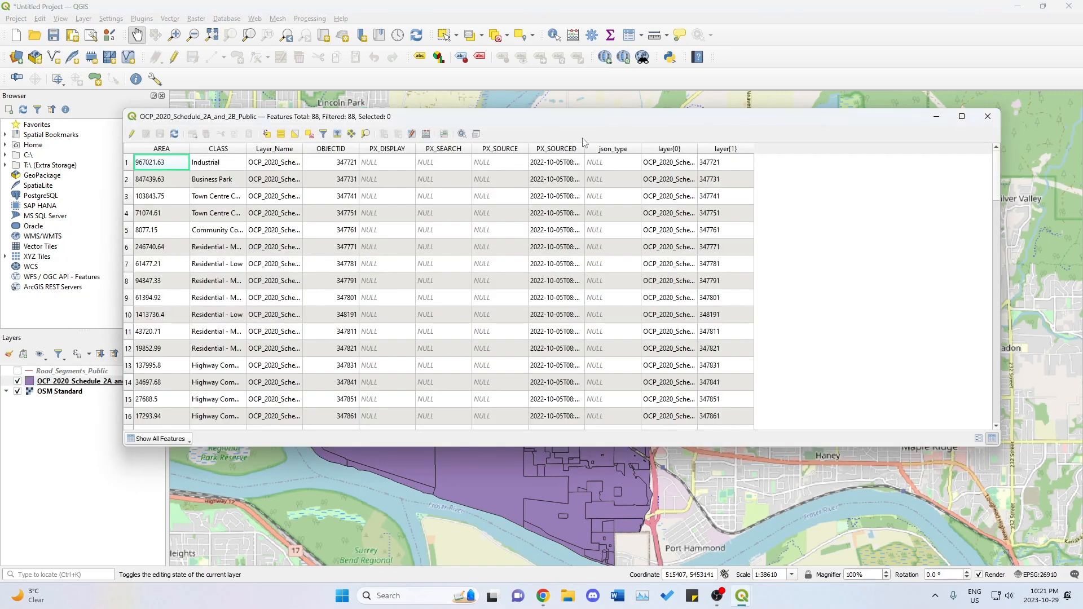
left_click_drag(588, 119, 651, 145)
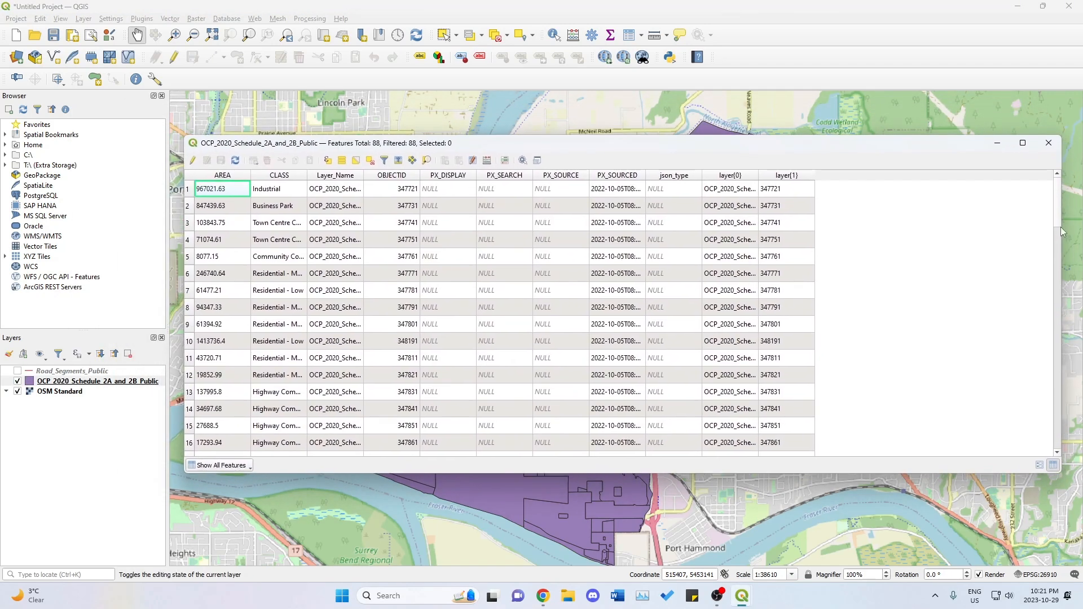
left_click_drag(1063, 228, 896, 235)
left_click_drag(657, 152, 700, 185)
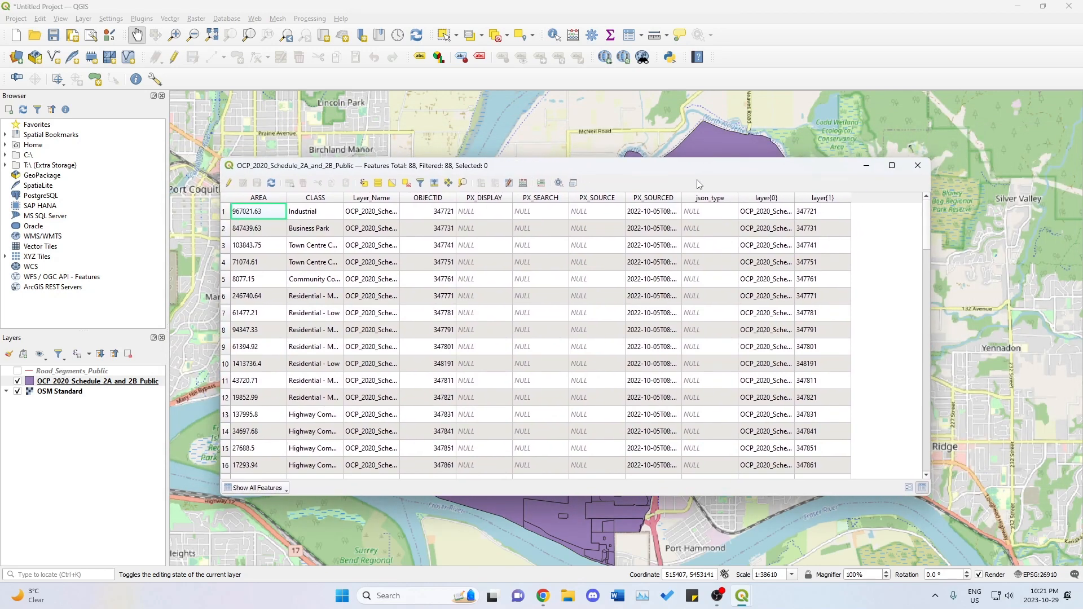
Select the first record, an Industrial area, and move the table aside to locate it on the map.
left_click(226, 213)
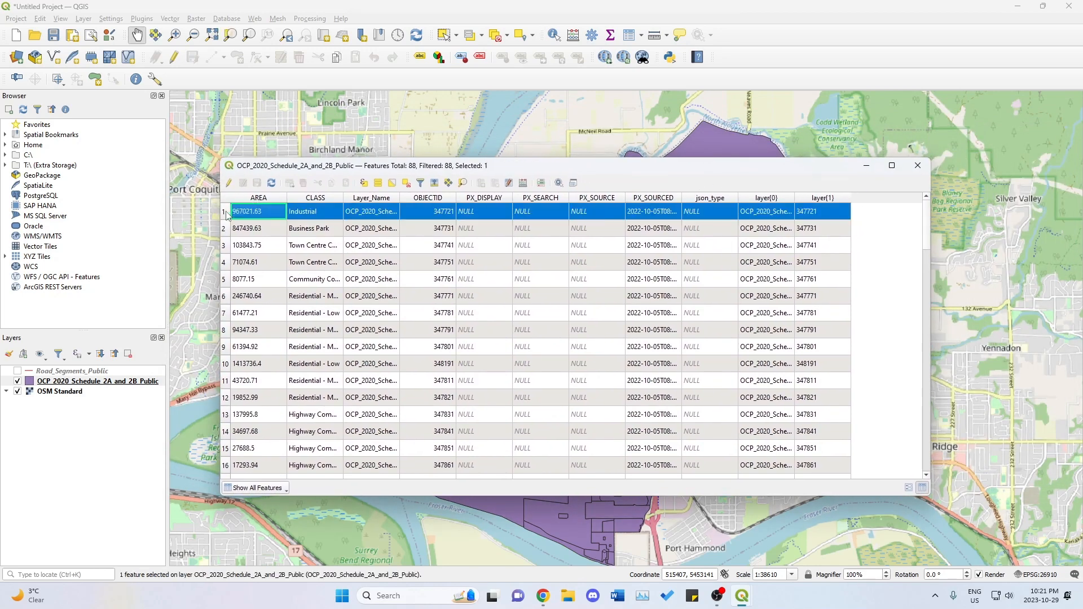
left_click_drag(673, 172, 682, 440)
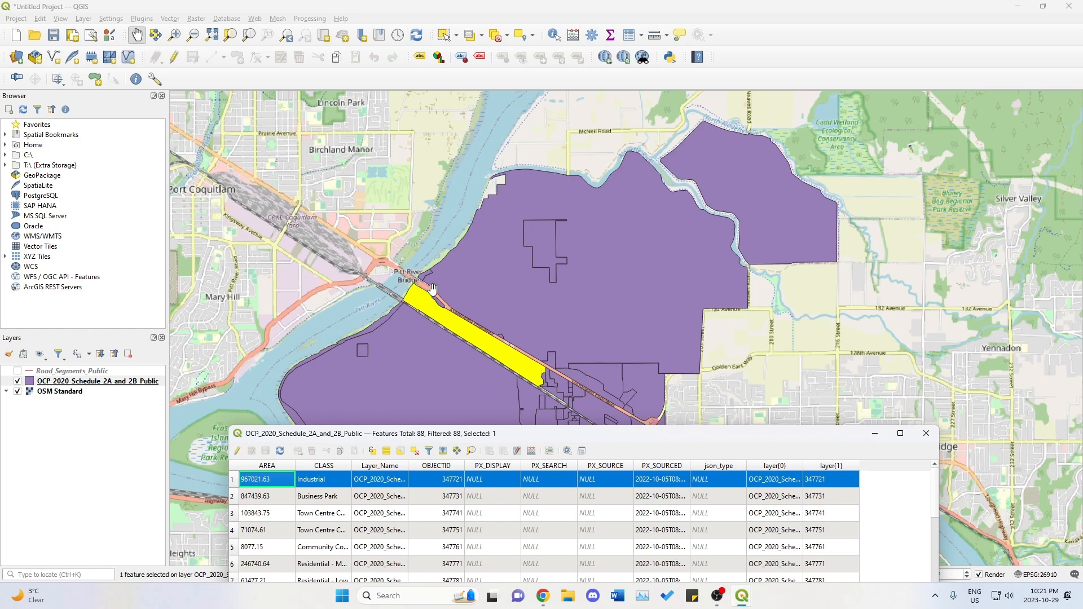
left_click(233, 497)
mouse_move(527, 441)
left_mouse_down()
mouse_move(565, 565)
mouse_move(556, 282)
mouse_move(490, 320)
mouse_move(543, 401)
mouse_move(531, 431)
left_mouse_up()
left_click(248, 355)
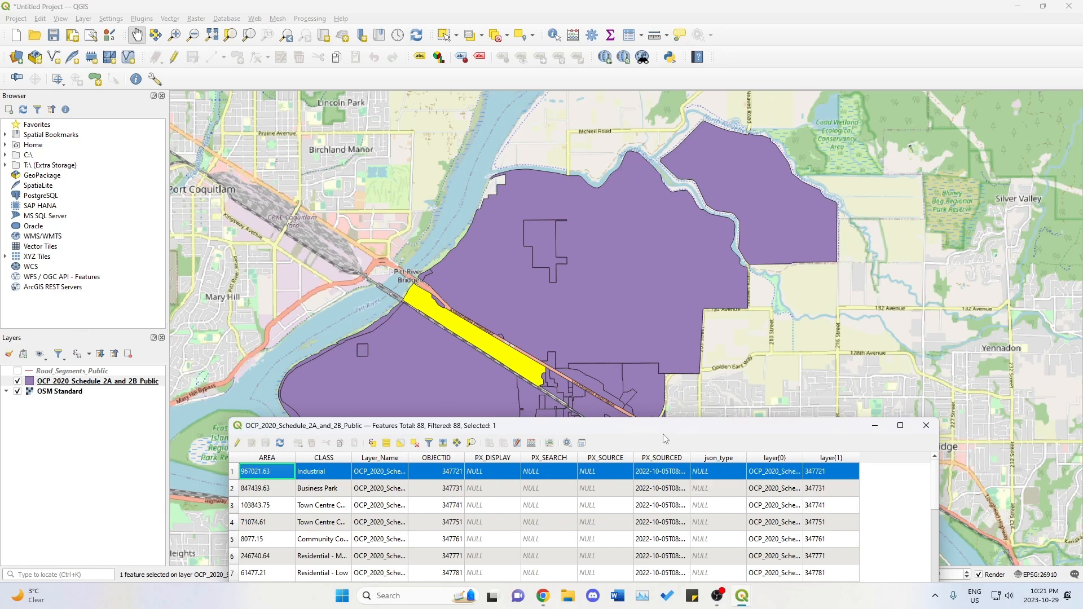
Sort the attribute table by CLASS in ascending order and select the first Agriculture record.
left_click(323, 459)
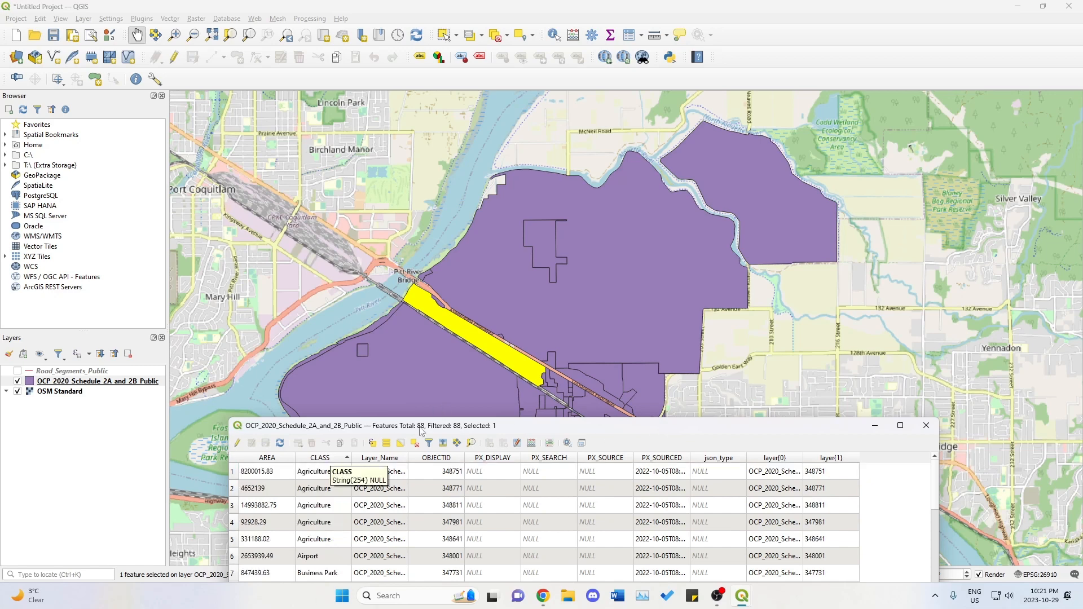
left_click_drag(512, 431, 535, 171)
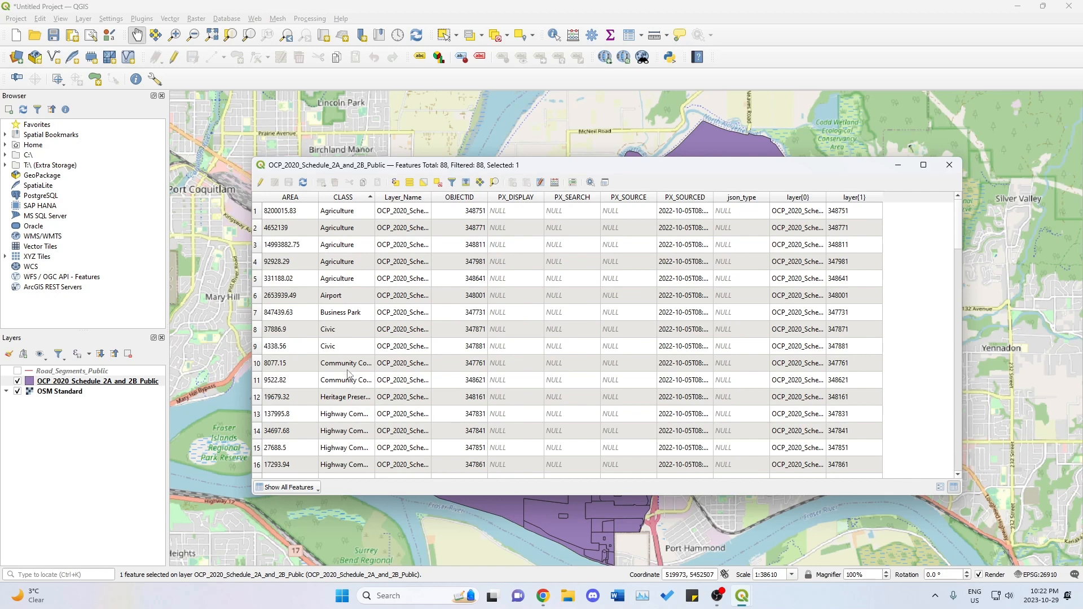
scroll(350, 378, "down", 3)
scroll(350, 378, "up", 3)
left_click(266, 214)
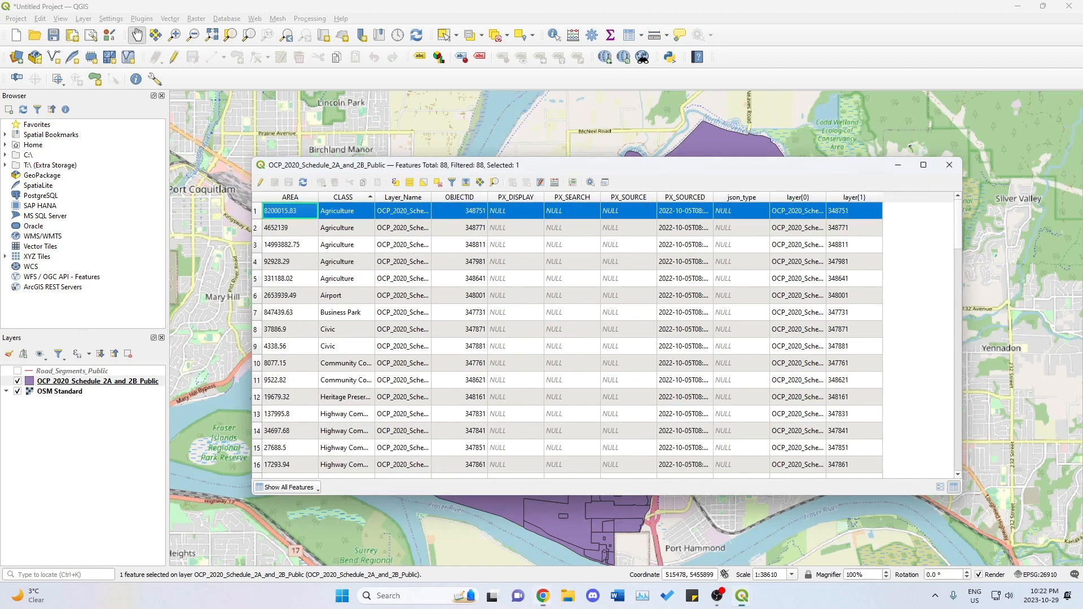
Open the form for selecting and filtering the layer's features, ready to enter a CLASS value.
left_click_drag(505, 165, 486, 165)
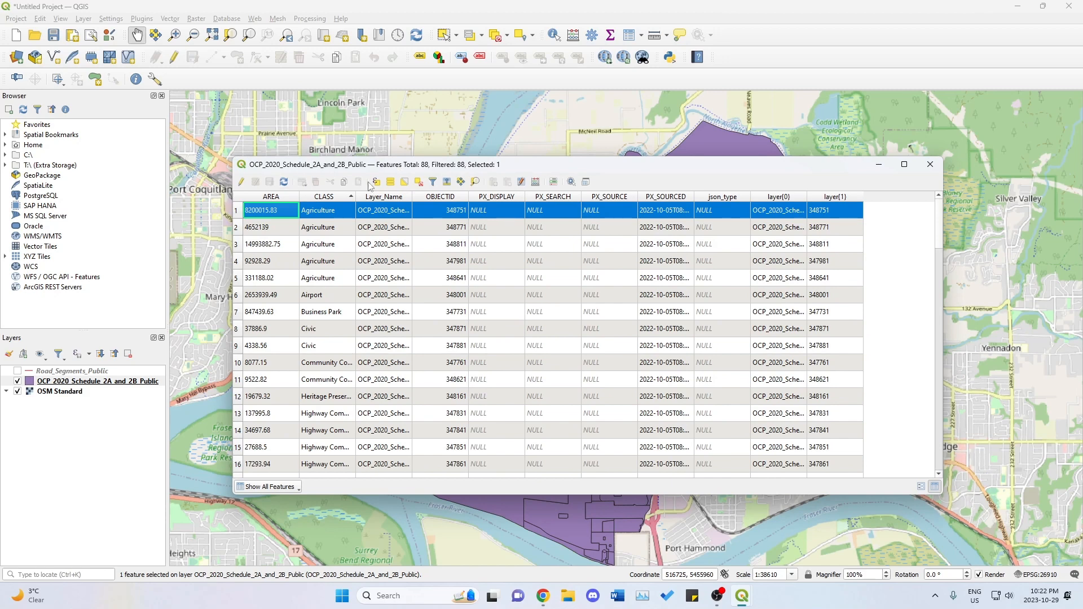
left_click(434, 183)
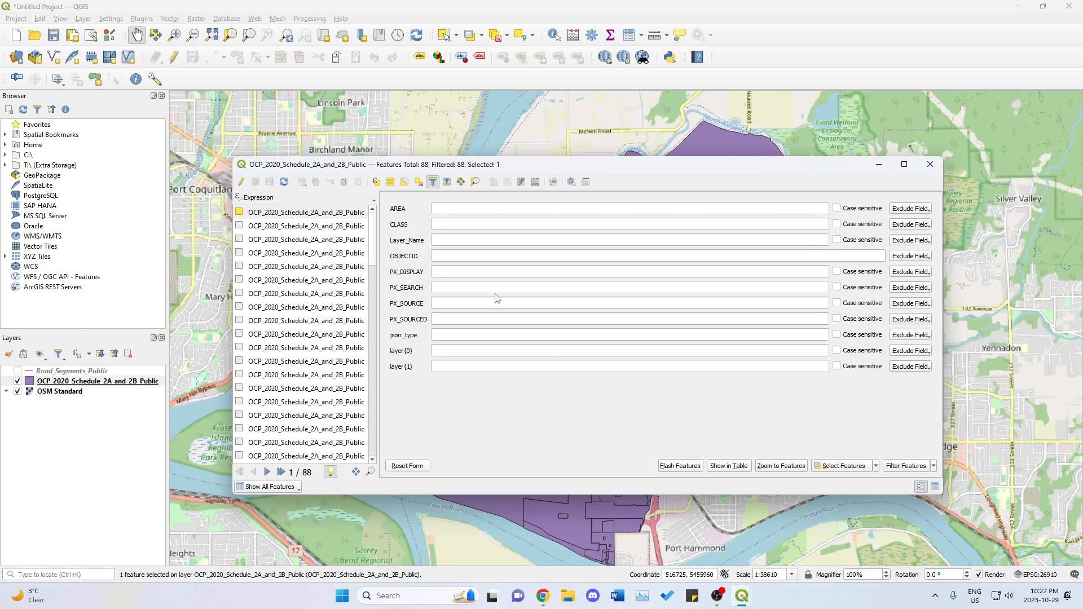
left_click(443, 225)
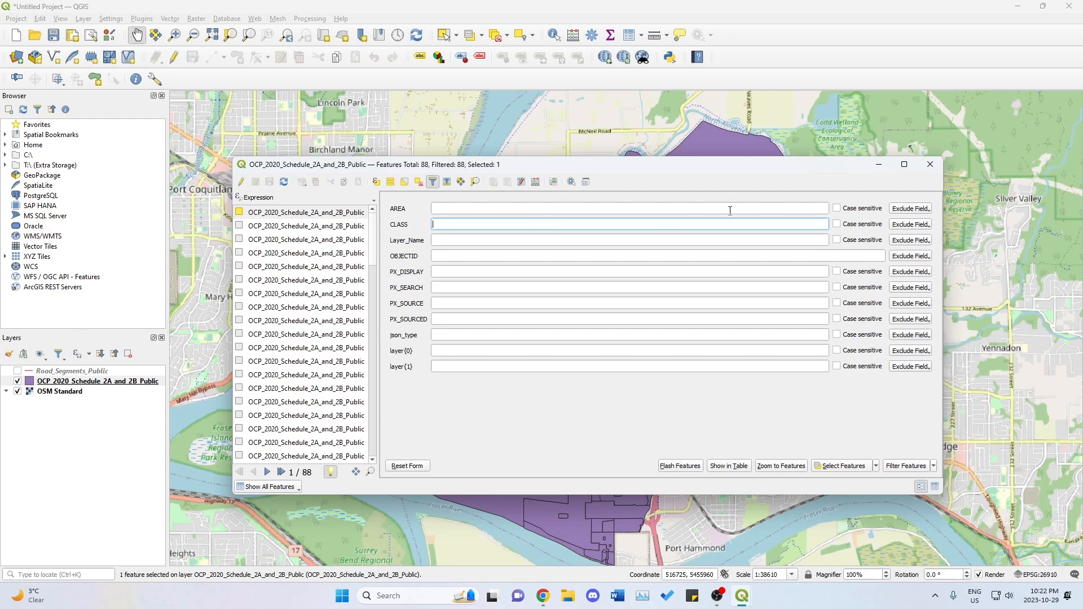
Try a CLASS condition equal to Agriculture in the filter form, and clear it again.
type("A")
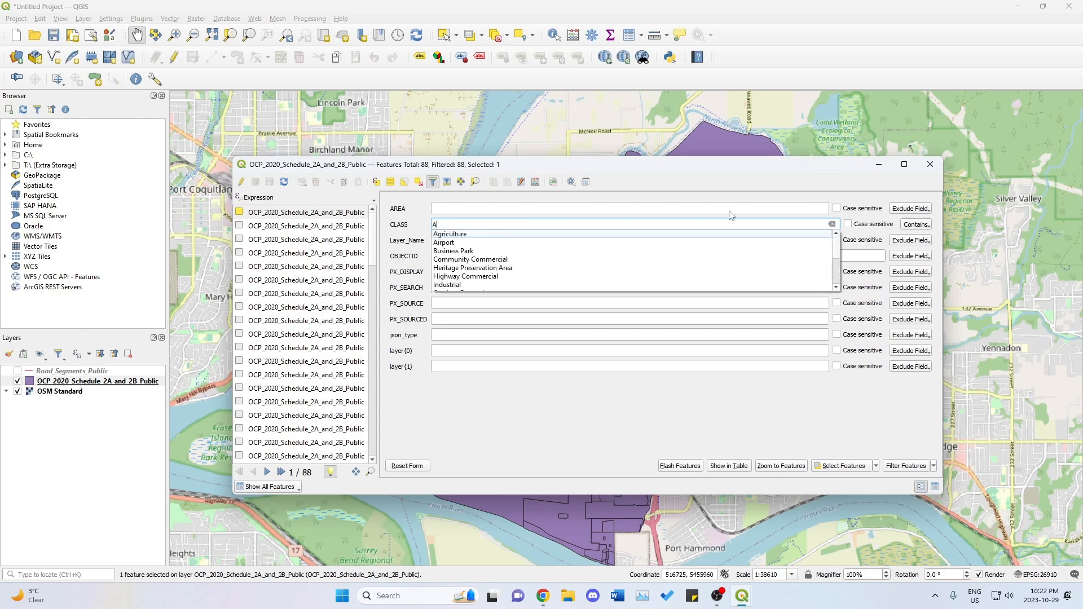
left_click(450, 234)
left_click(919, 225)
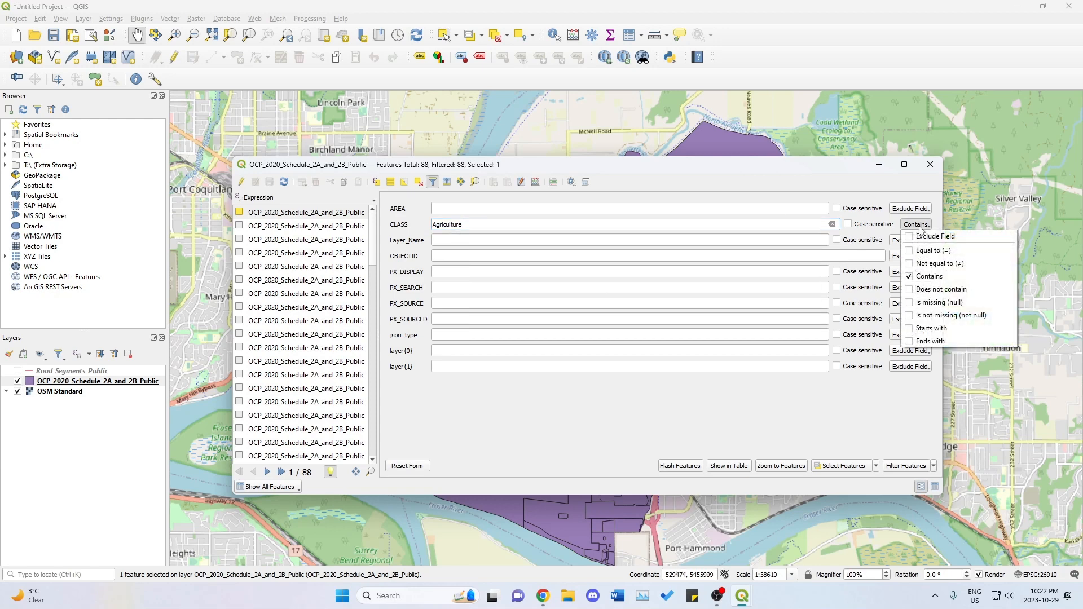
left_click(914, 251)
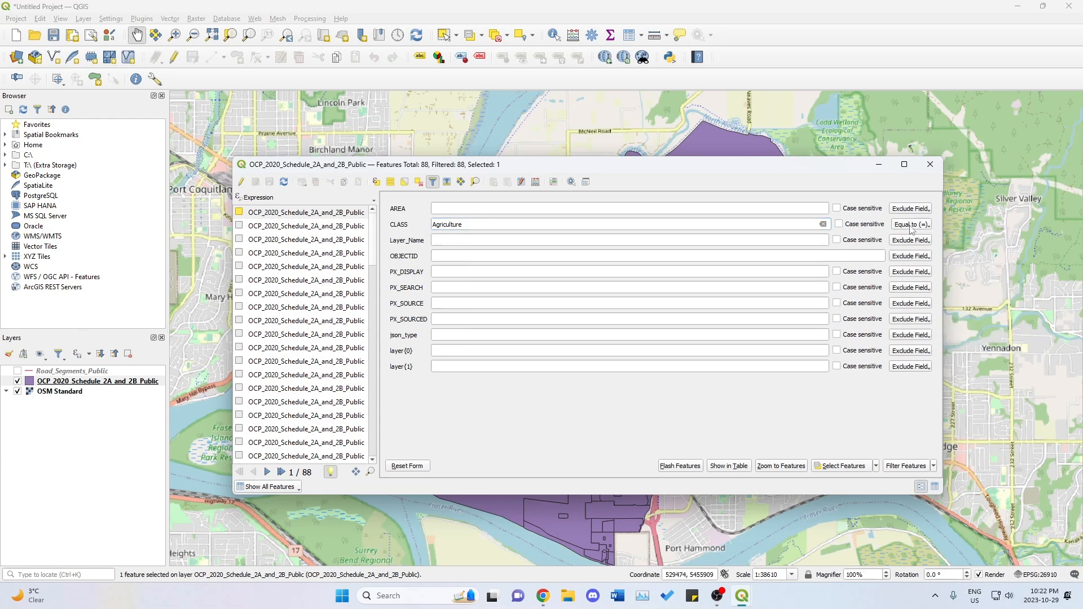
left_click(823, 224)
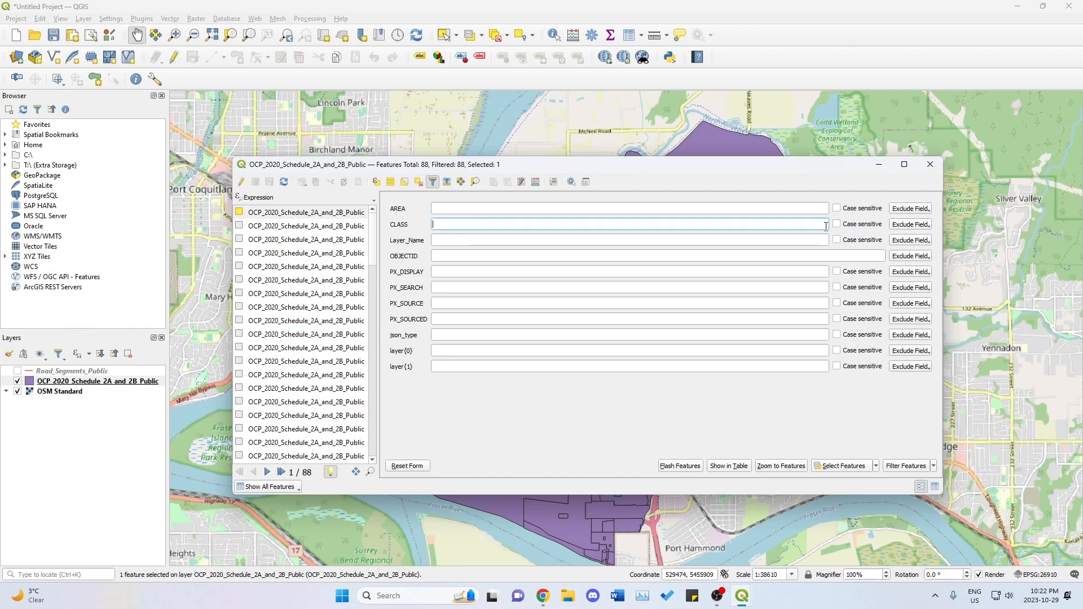
Set the CLASS condition in the filter form to contains Residential.
type("Residential")
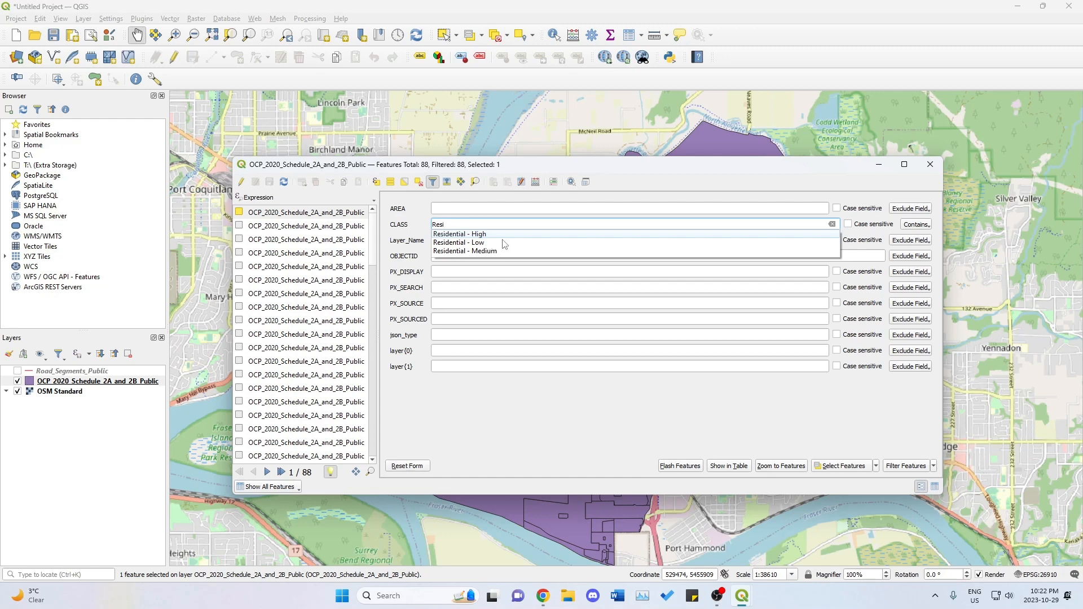
left_click(925, 225)
left_click(925, 225)
left_click(869, 193)
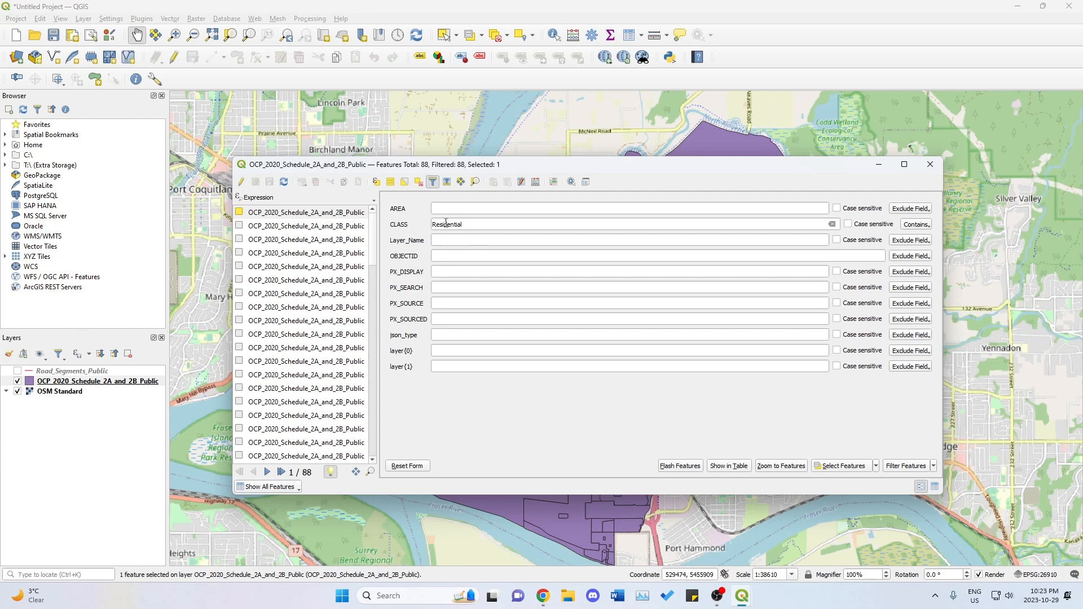
left_click(473, 225)
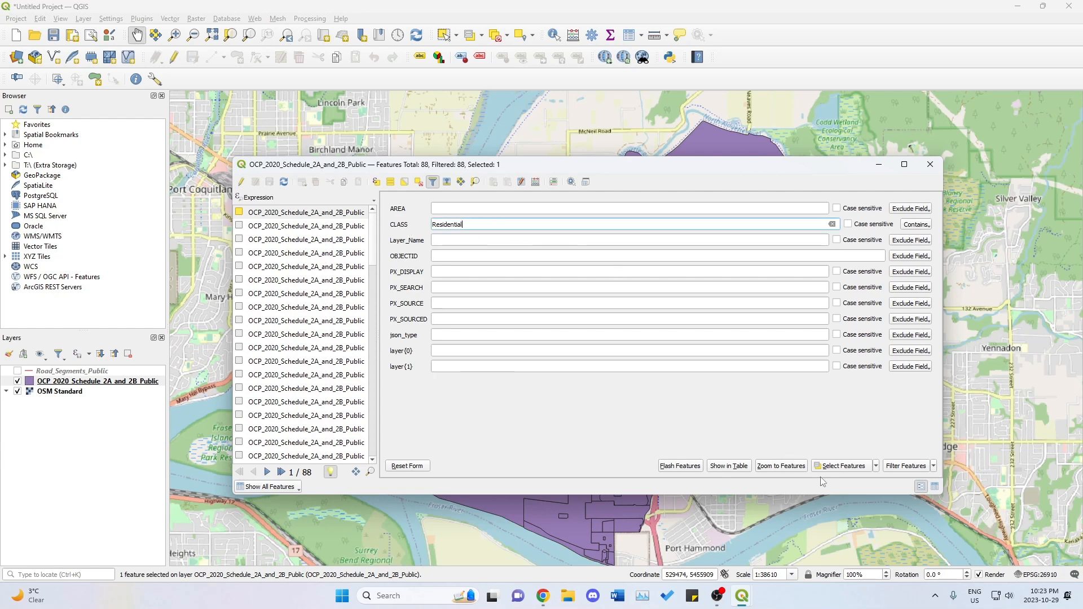
Replace the CLASS condition with equal to Agriculture, select the matching features, and minimize the attribute table to show the map.
key("ctrl+a")
key("BackSpace")
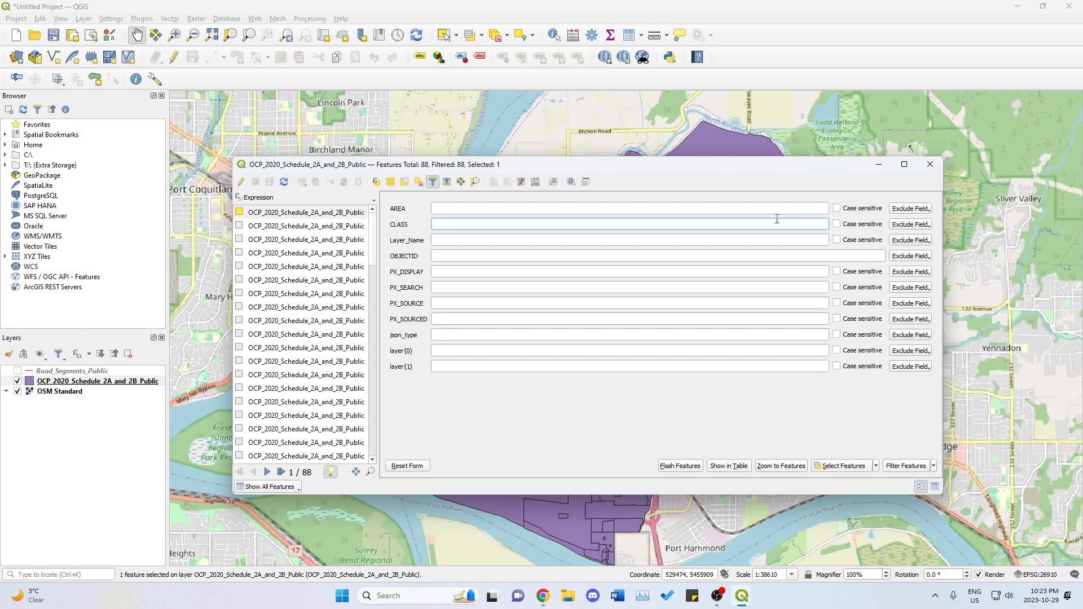
type("Agricu")
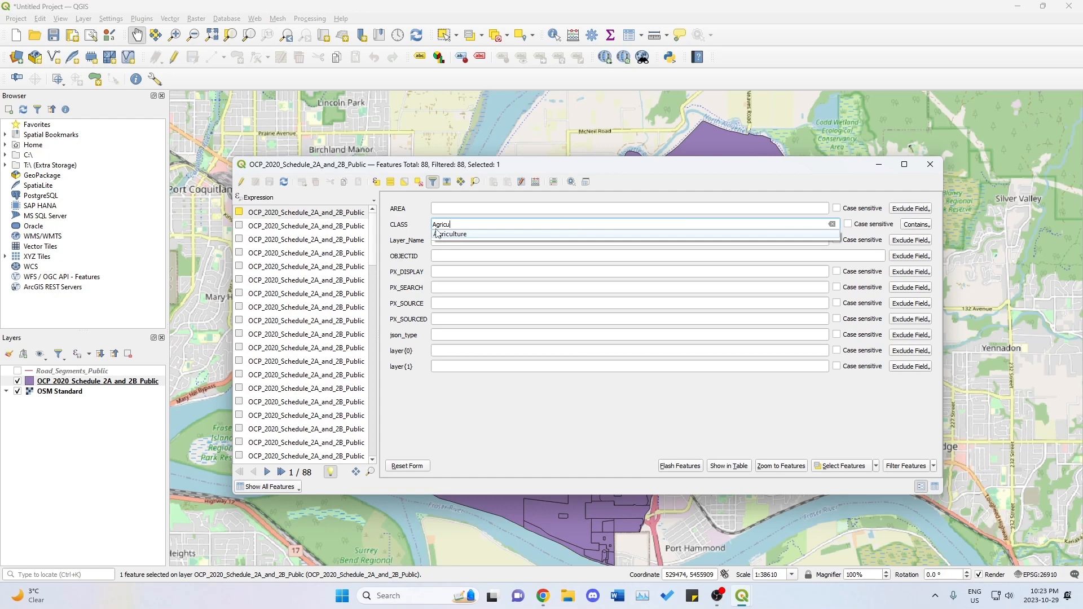
left_click(446, 235)
left_click(917, 227)
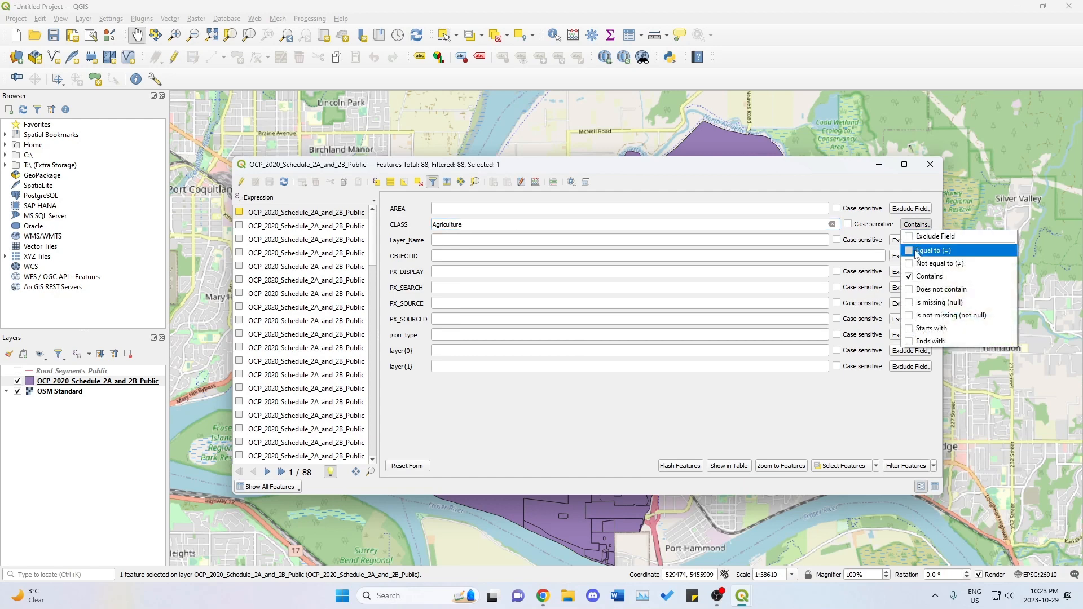
left_click(920, 251)
left_click(852, 468)
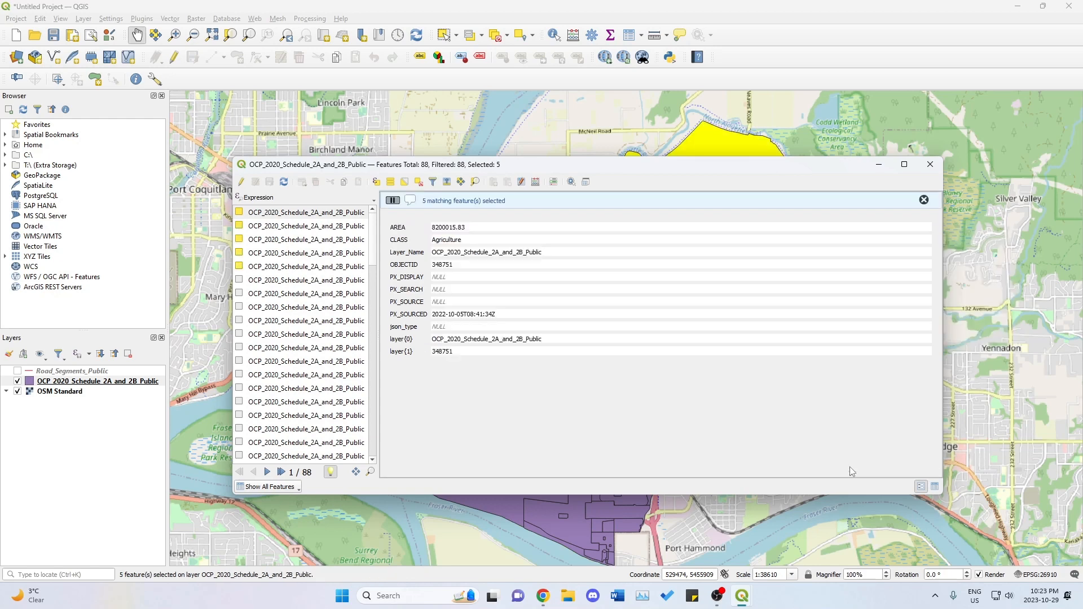
left_click(878, 165)
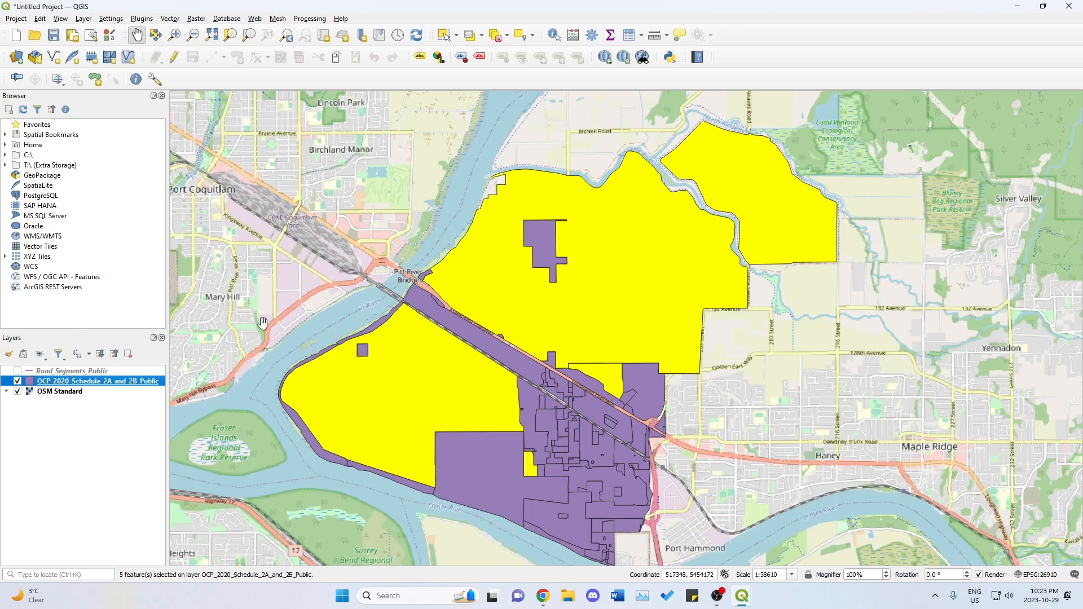
Toggle the OCP_2020_Schedule_2A_and_2B_Public layer off and on to compare the selected Agriculture areas with the basemap.
left_click(18, 382)
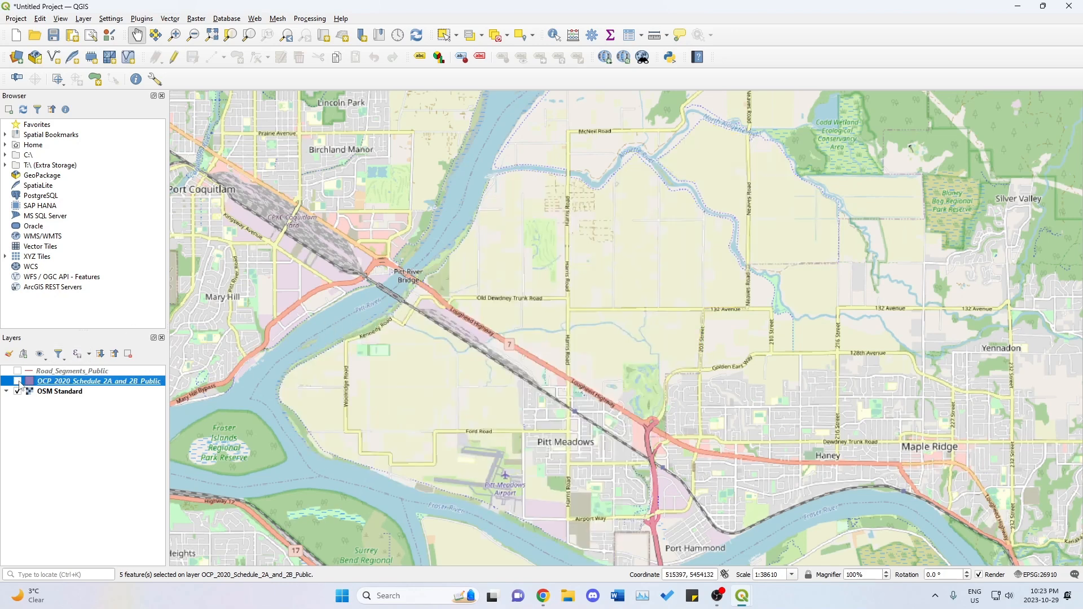
left_click(18, 382)
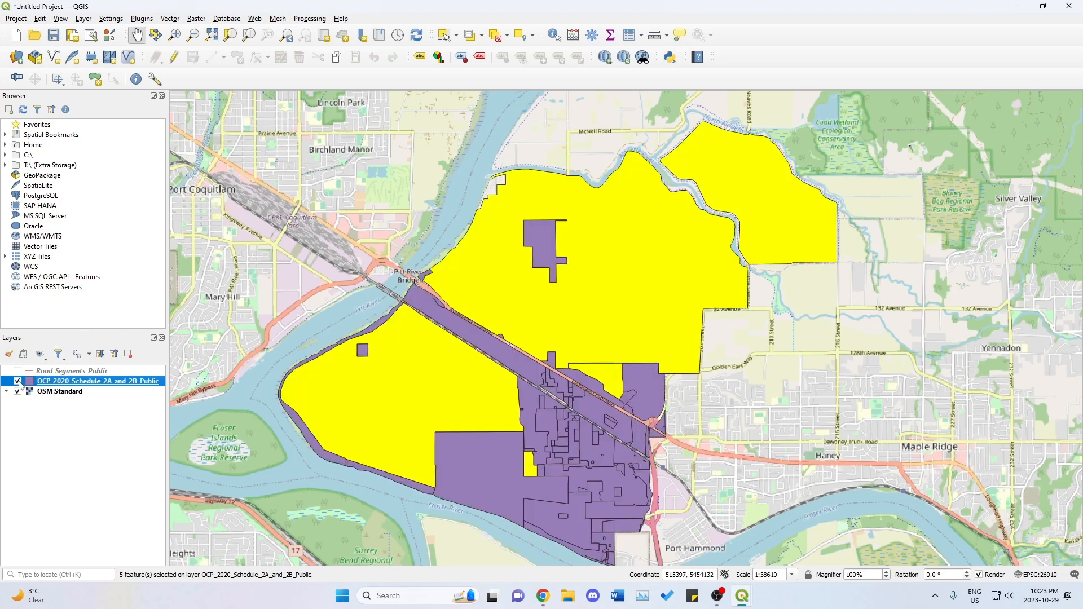
left_click(18, 381)
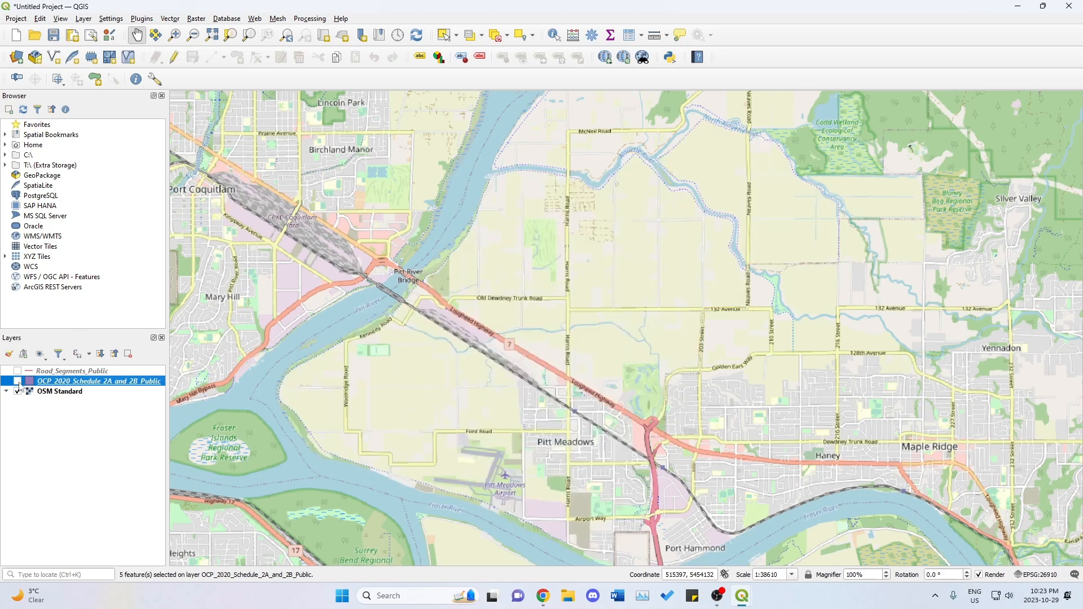
left_click(18, 382)
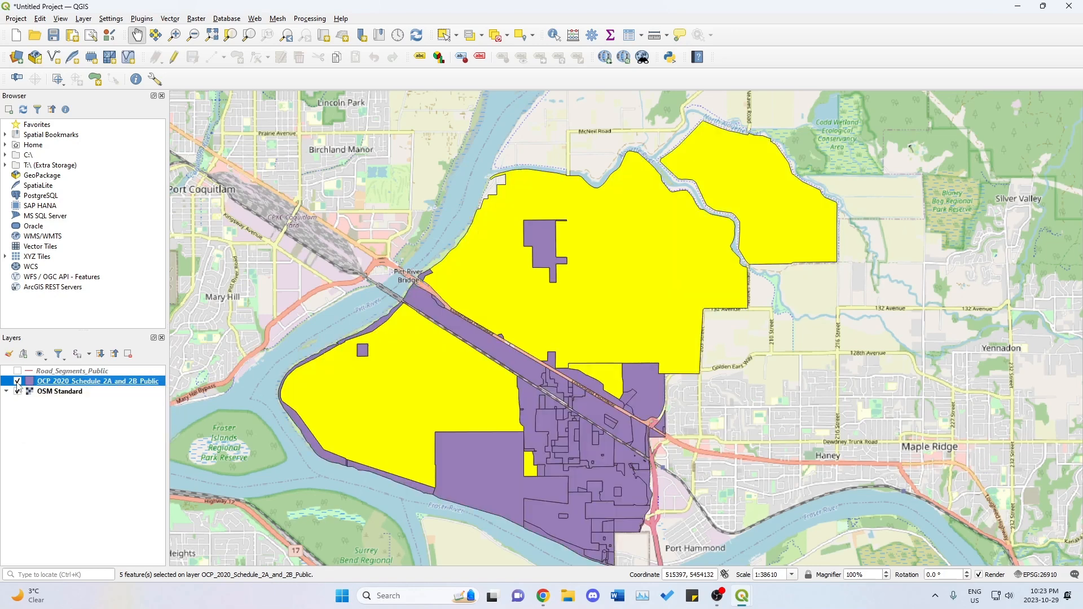
Export the selected OCP features as an ESRI Shapefile named Agriculture, using the project CRS EPSG:26910 - NAD83 / UTM zone 10N.
right_click(65, 384)
mouse_move(97, 338)
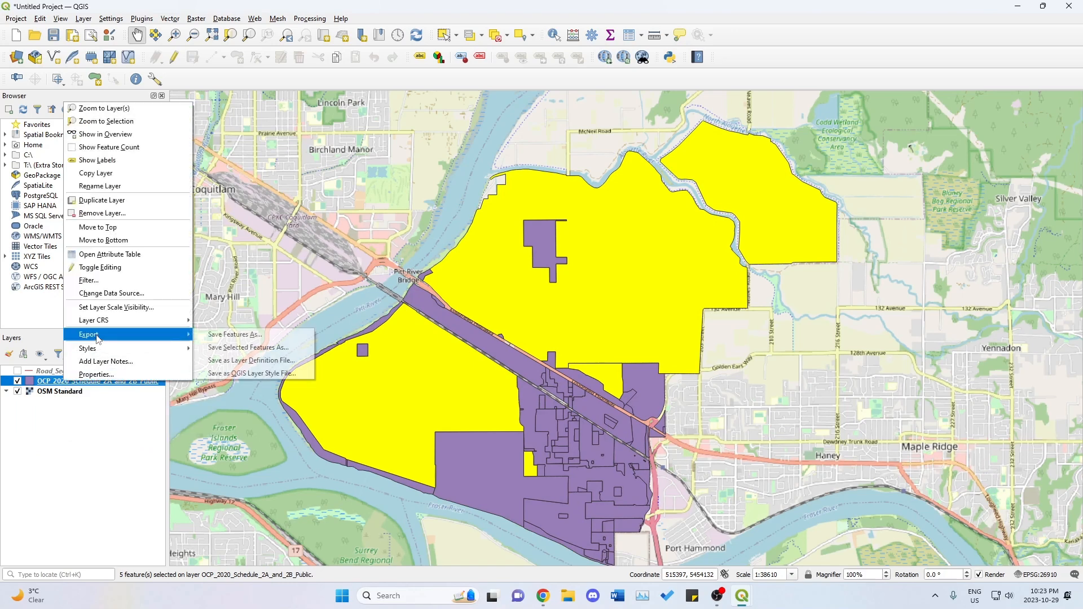
left_click(240, 348)
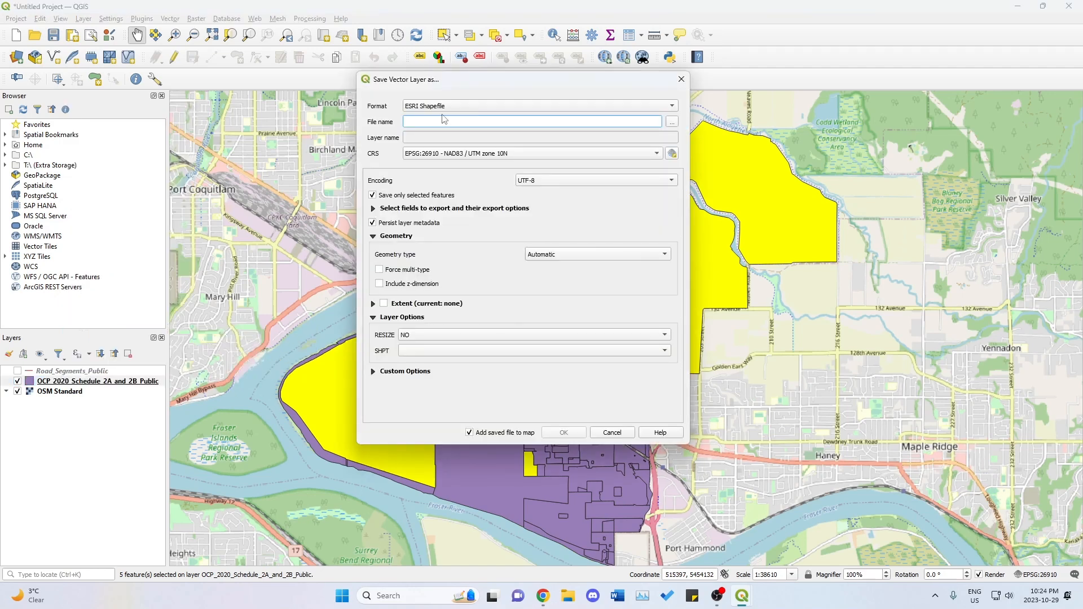
type("Agriculture")
left_click(475, 156)
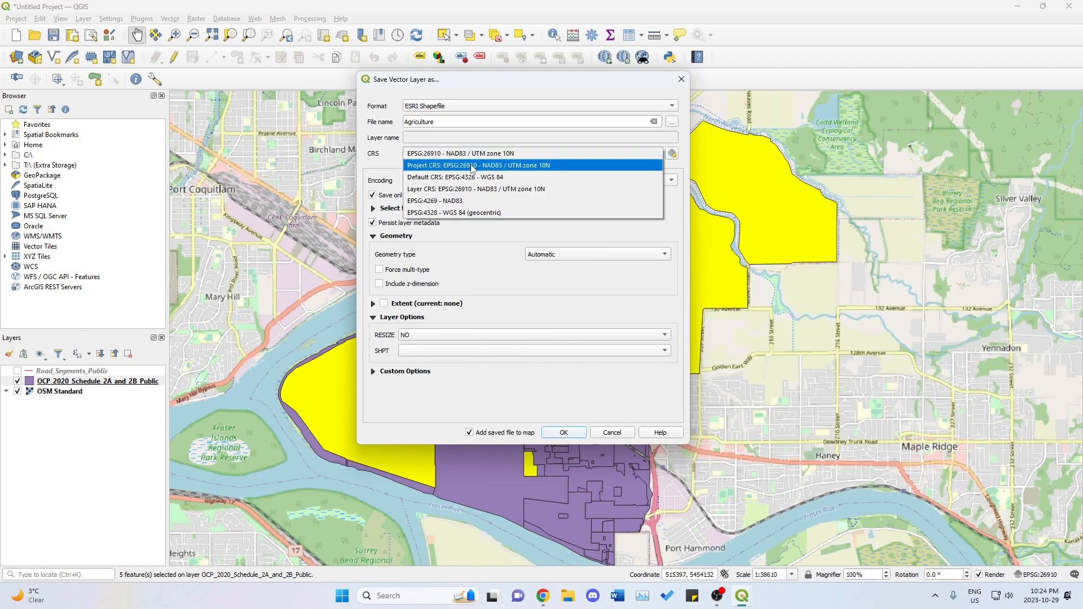
left_click(473, 166)
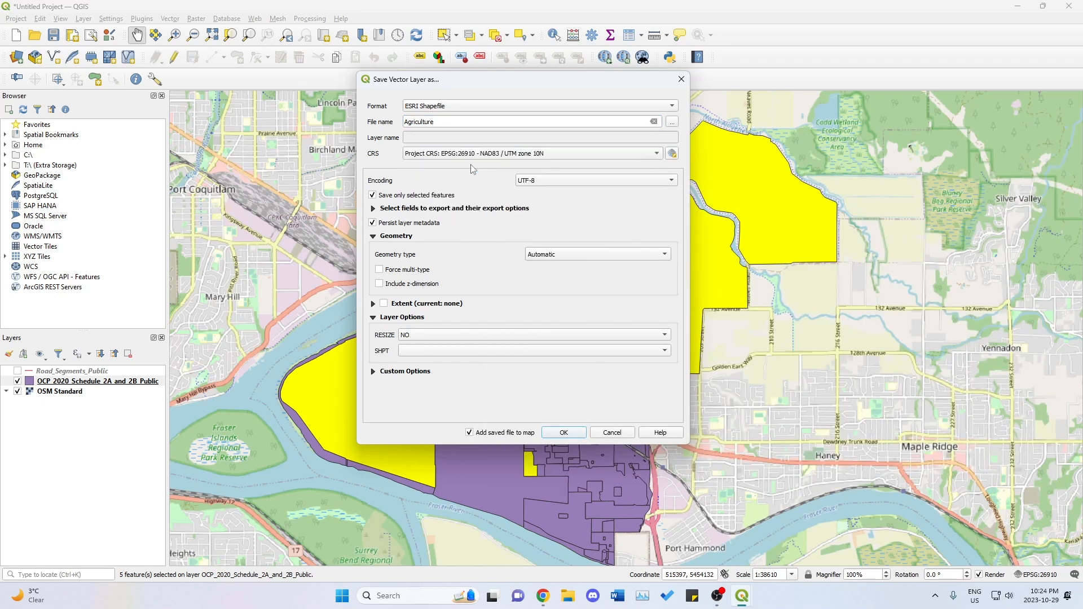
left_click(452, 155)
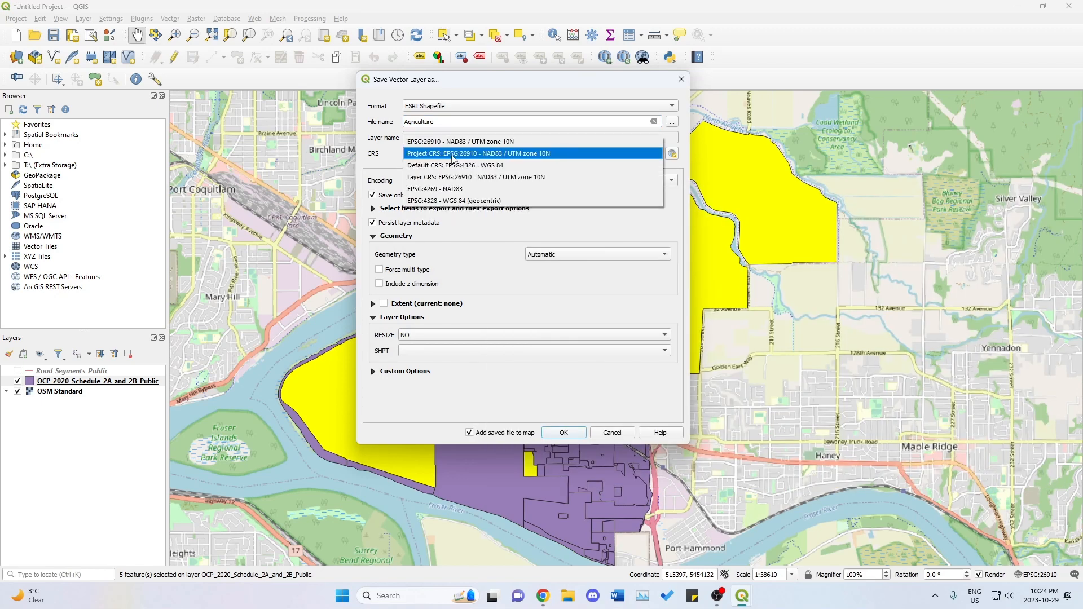
left_click(453, 156)
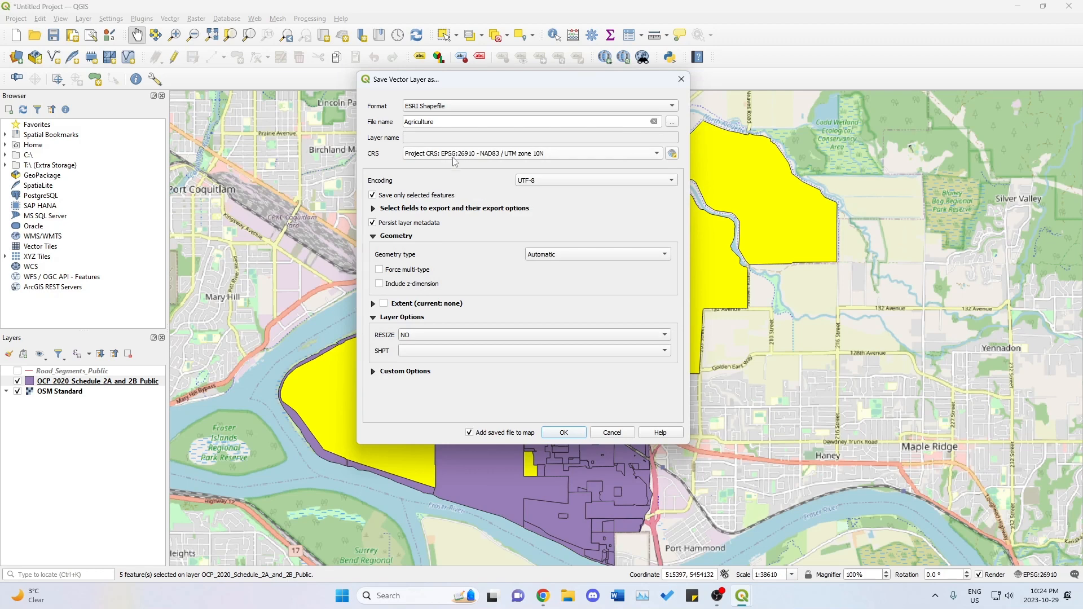
left_click(565, 432)
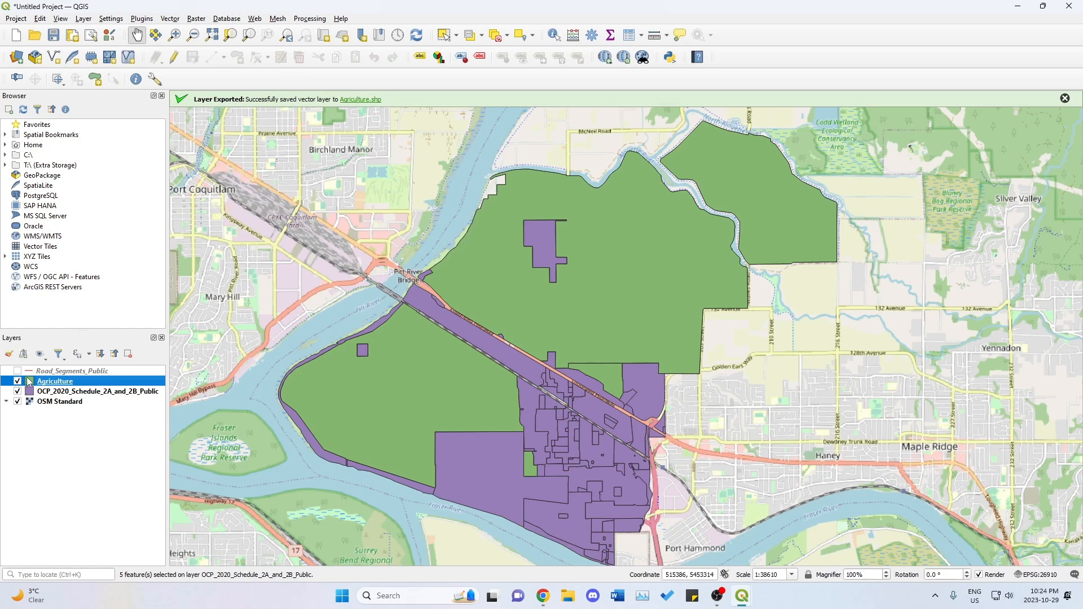
Hide the OCP_2020_Schedule_2A_and_2B_Public layer and check the station criteria slide in Canva.
left_click(84, 391)
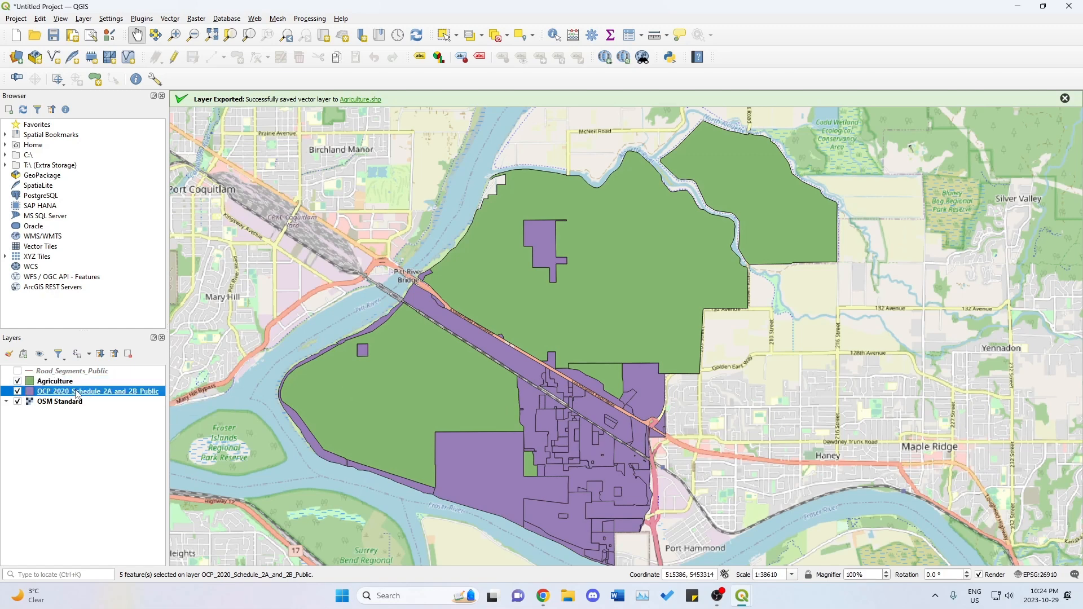
left_click(18, 391)
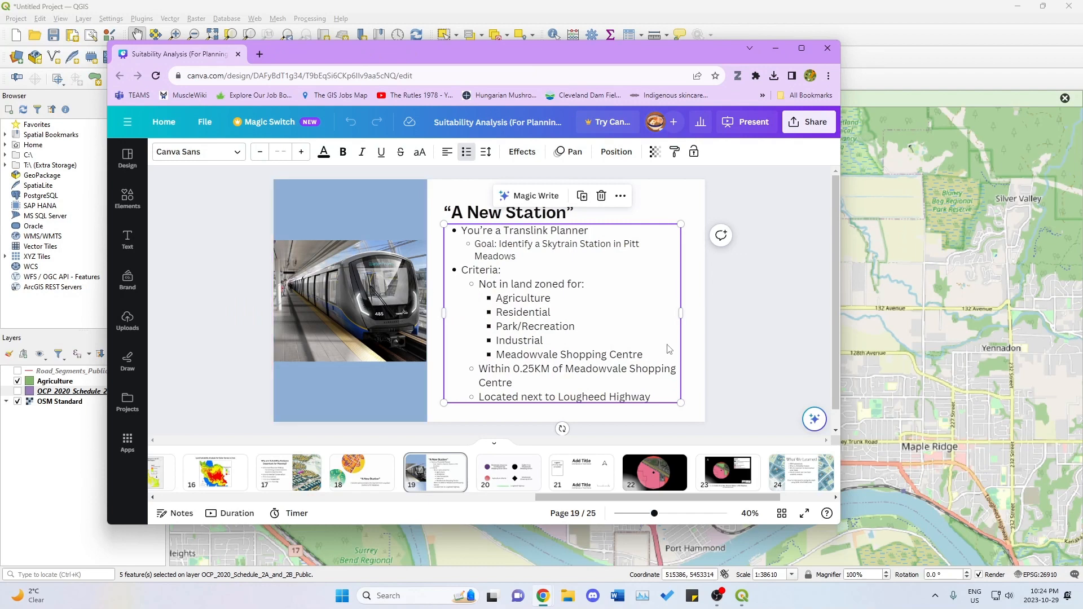
left_click(776, 48)
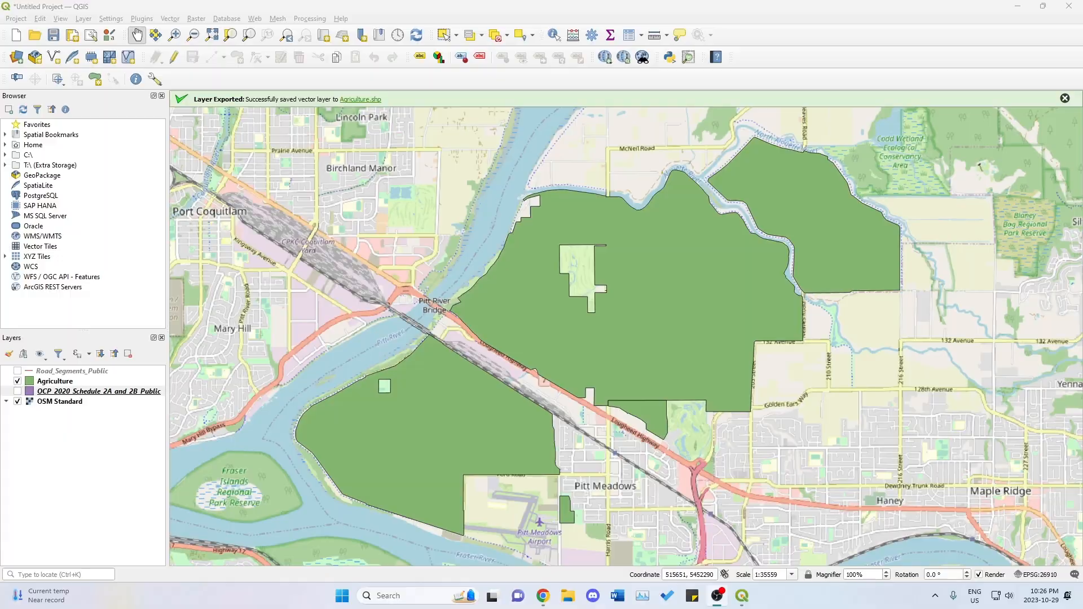
Switch to the Canva slide and review the criterion of being within 0.25KM of Meadowvale Shopping Centre, then return to QGIS.
key("alt+Tab")
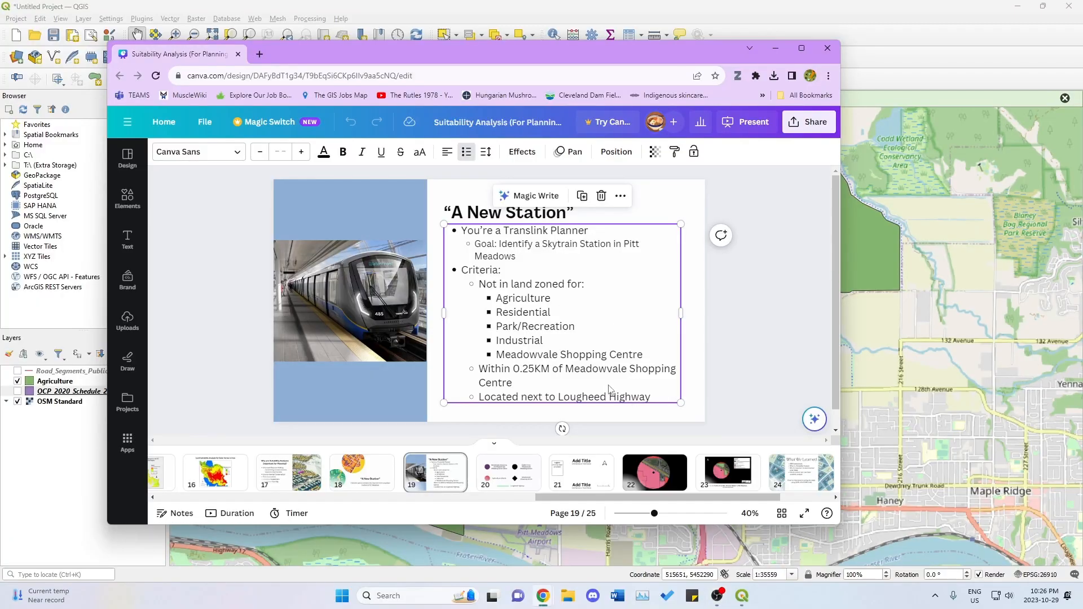
left_click(558, 368)
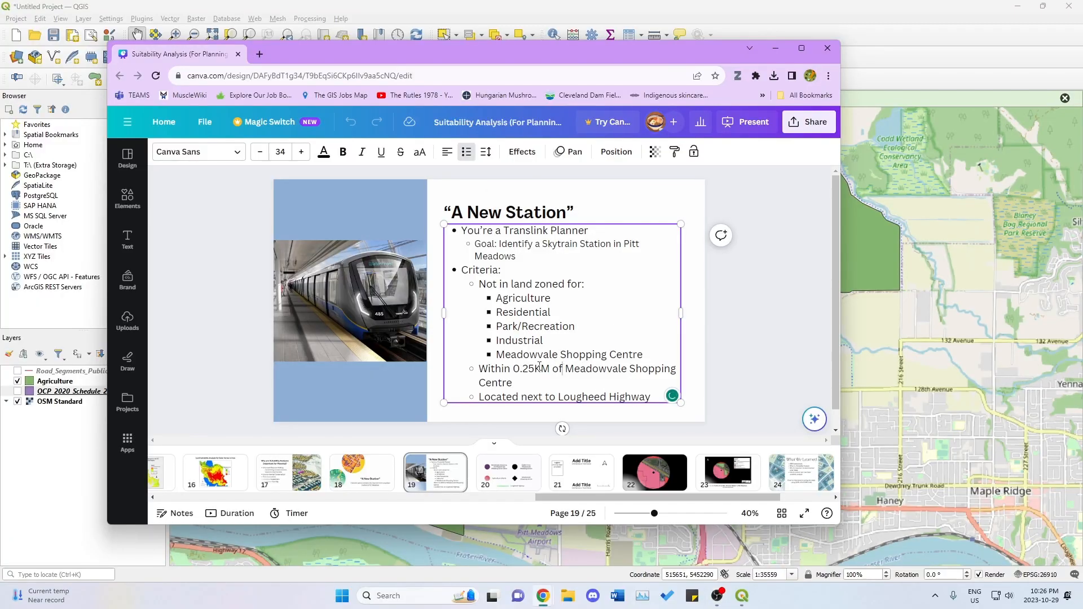
left_click_drag(479, 368, 525, 384)
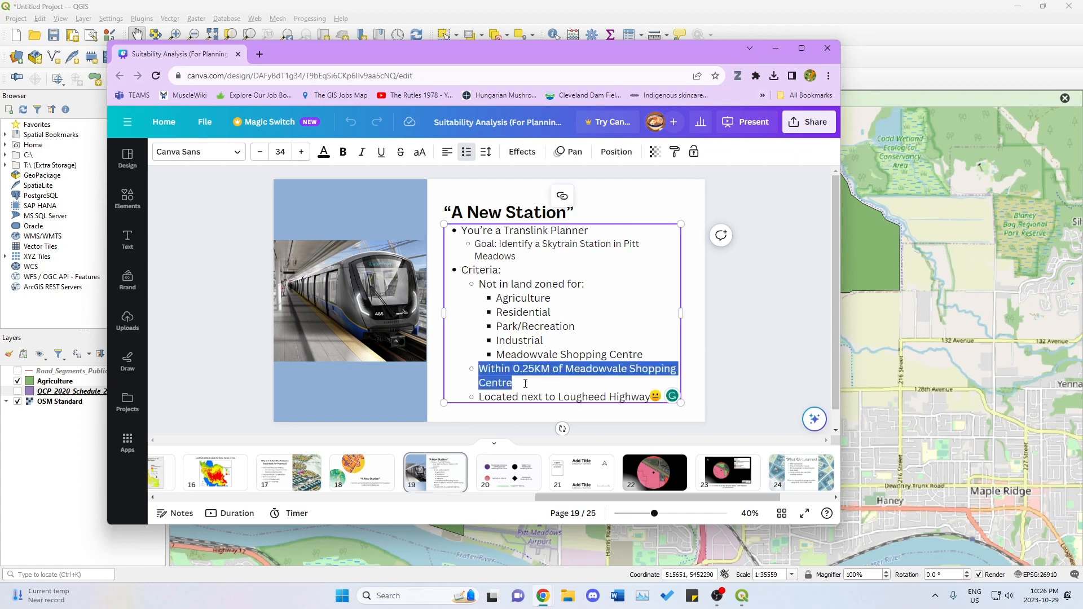
left_click(525, 383)
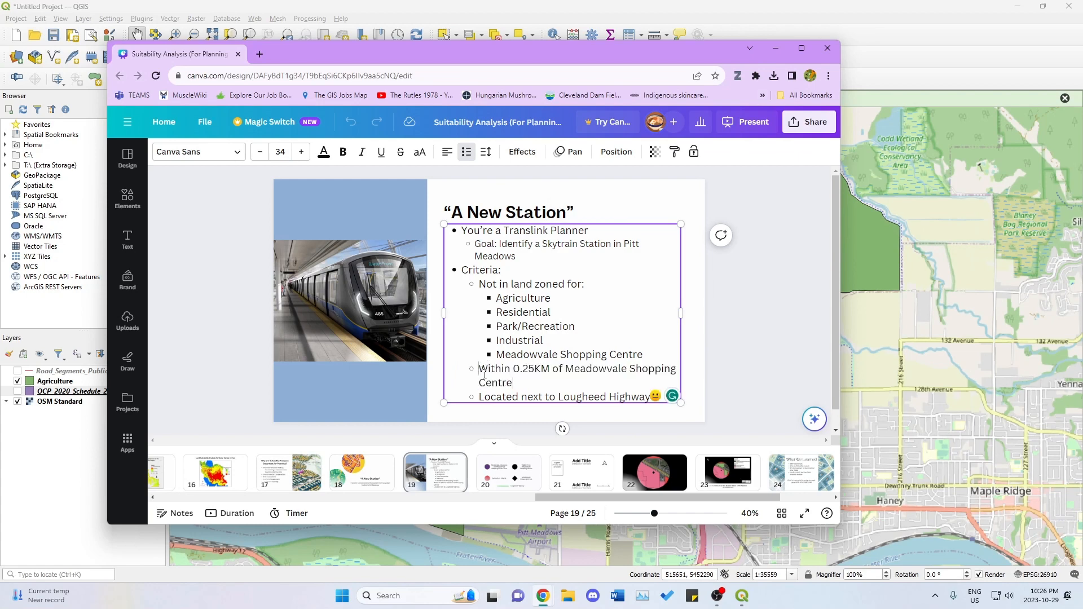
left_click_drag(481, 369, 514, 385)
left_click(515, 385)
left_click_drag(481, 374, 529, 378)
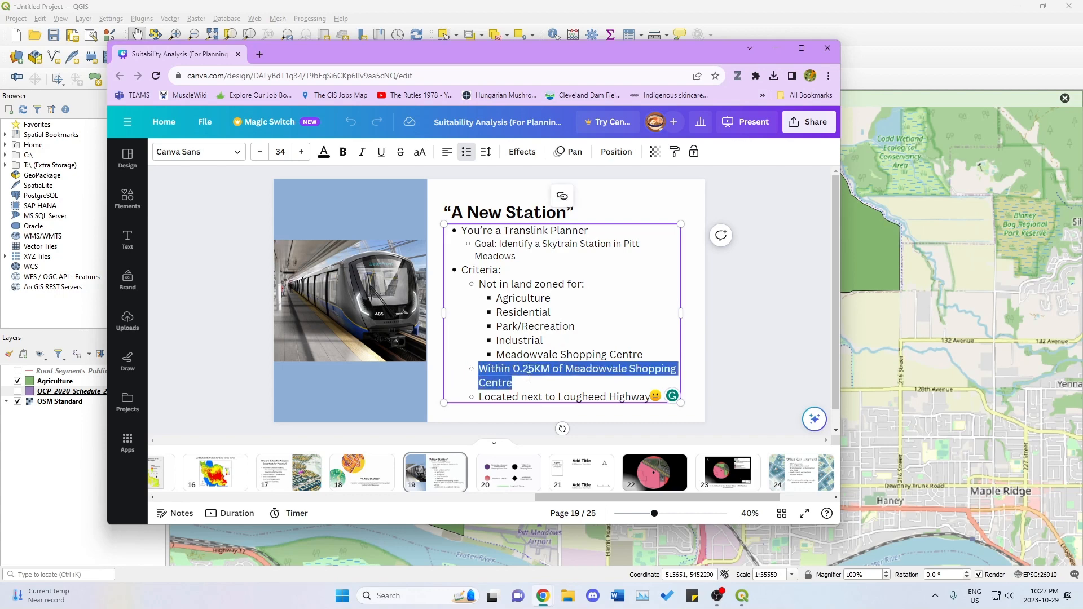
left_click(519, 382)
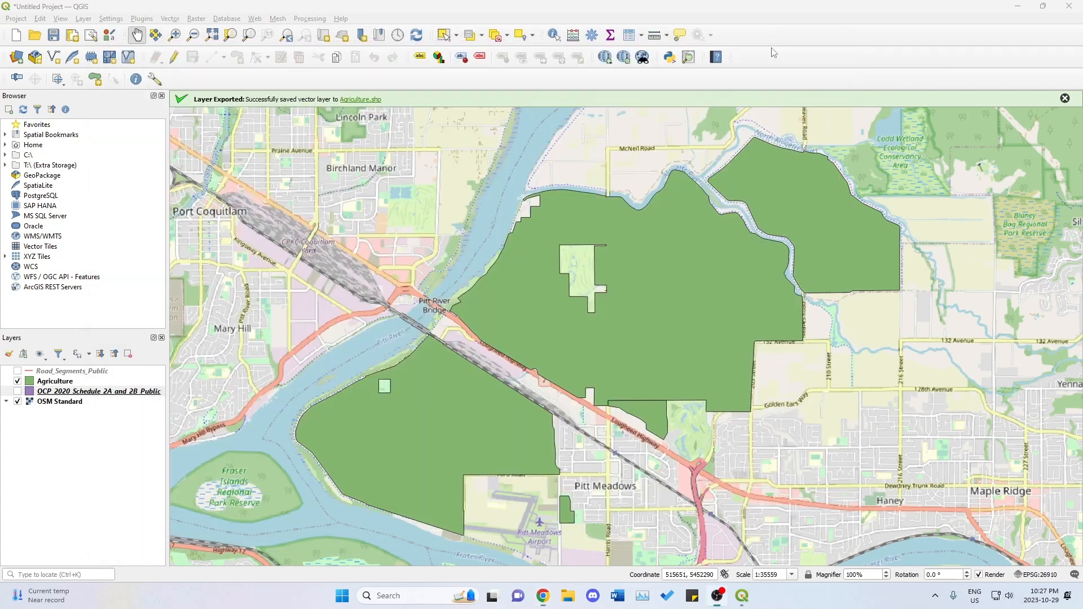
left_click(776, 49)
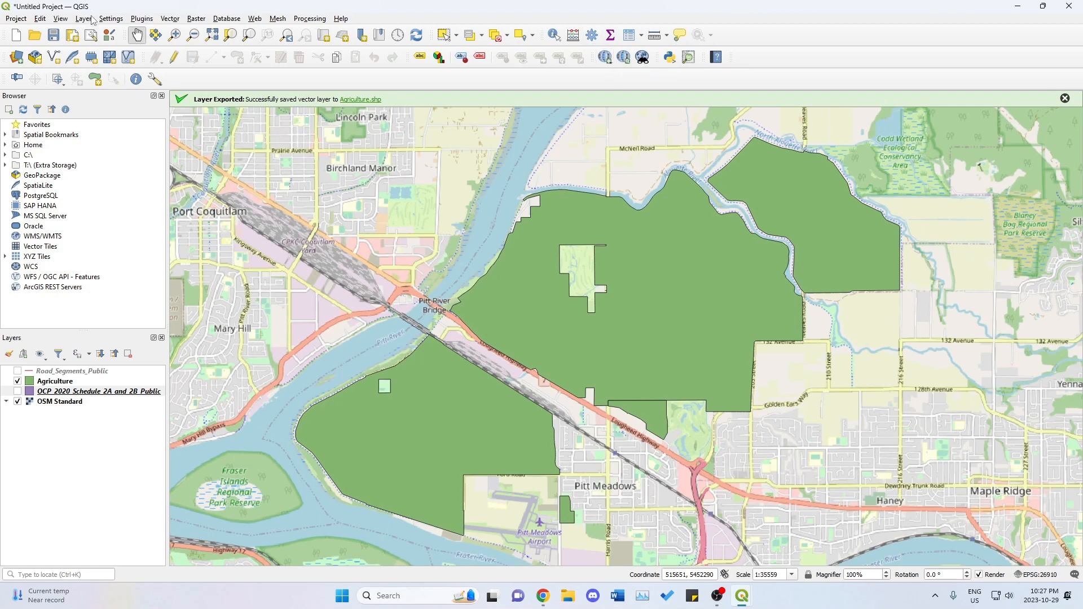
Check the OSM place search plugin in the plugin manager and close the manager.
left_click(147, 19)
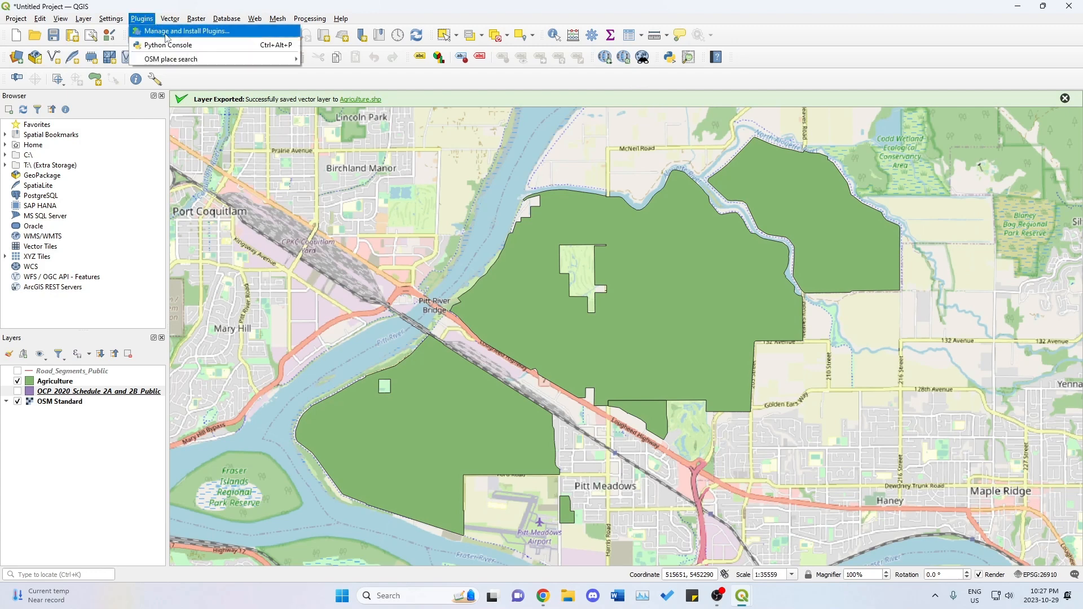
left_click(160, 32)
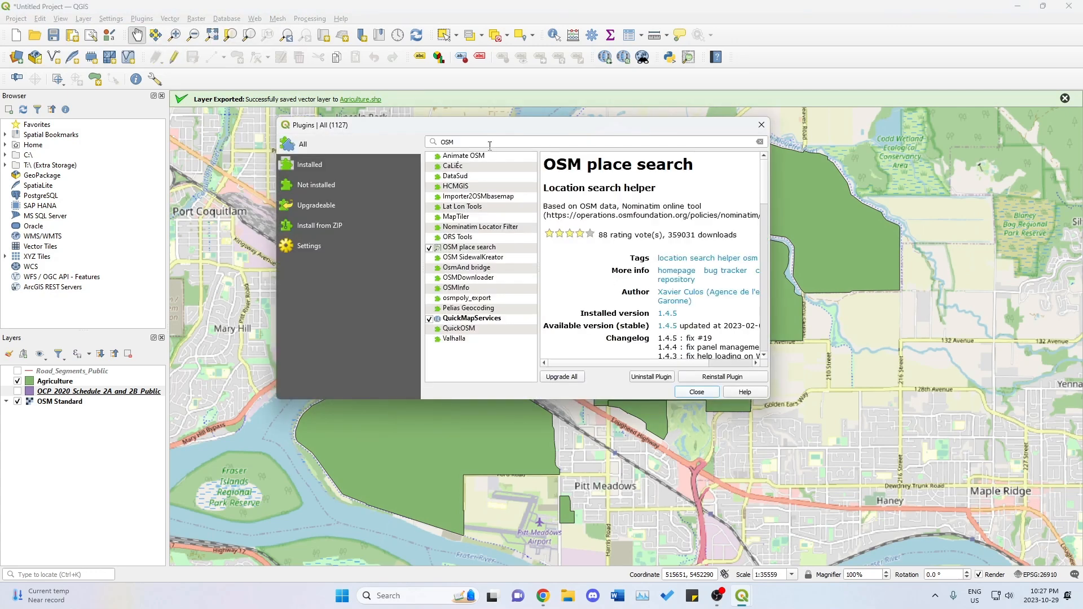
left_click(489, 145)
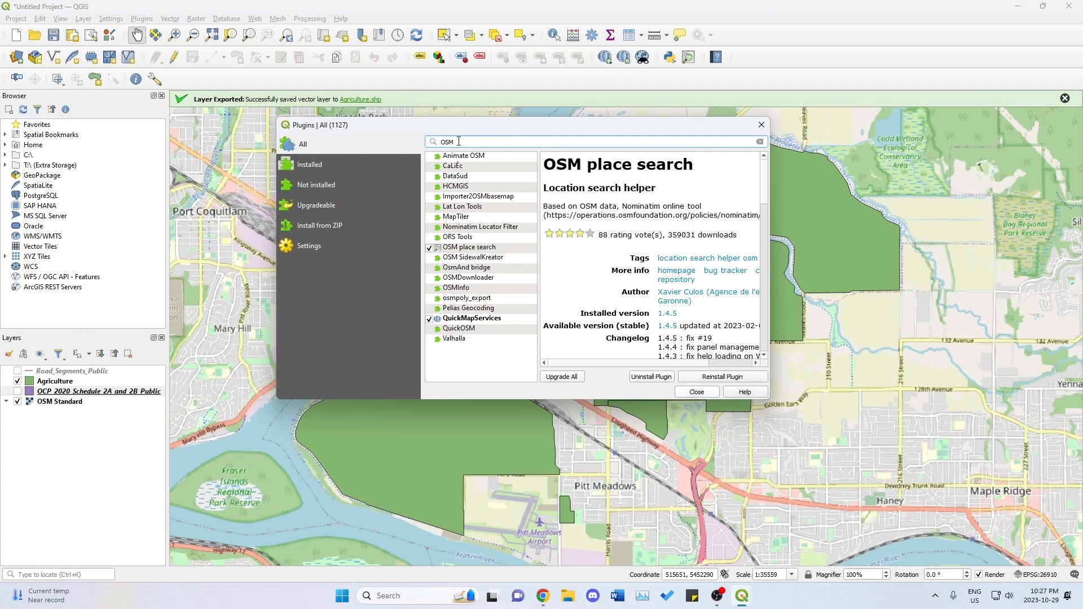
left_click(710, 391)
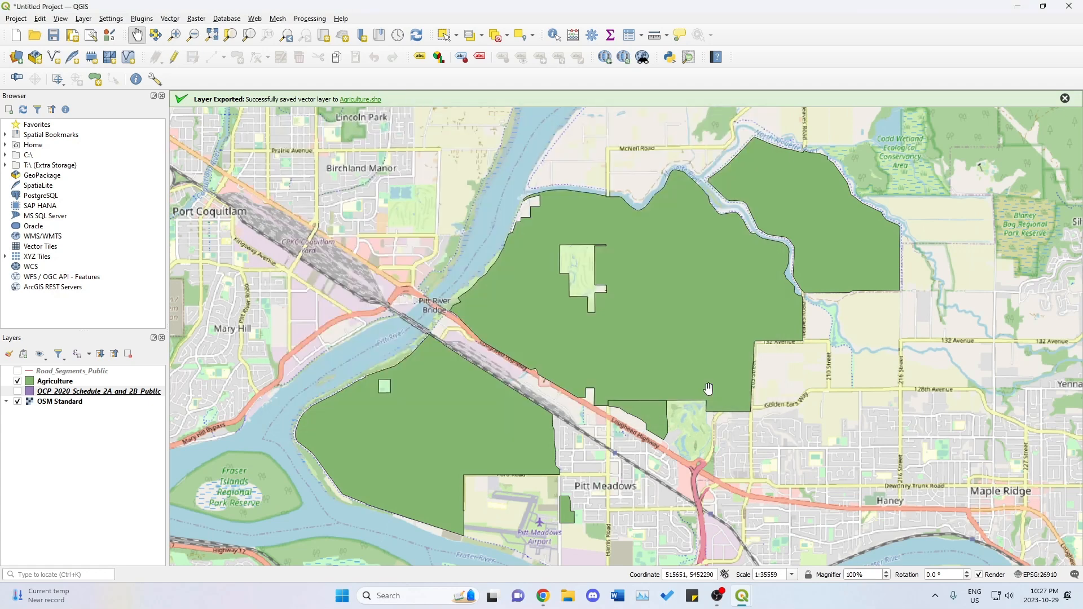
Search for Meadowvale Shopping Centre with OSM place search and zoom the map to the Pitt Meadows result.
left_click(688, 58)
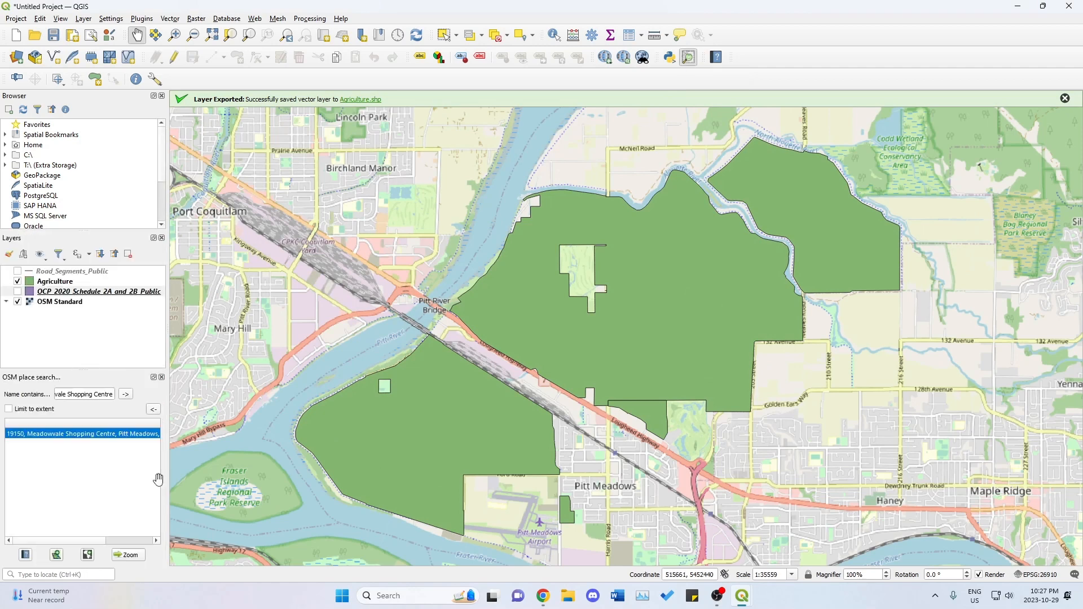
left_click_drag(113, 395, 49, 397)
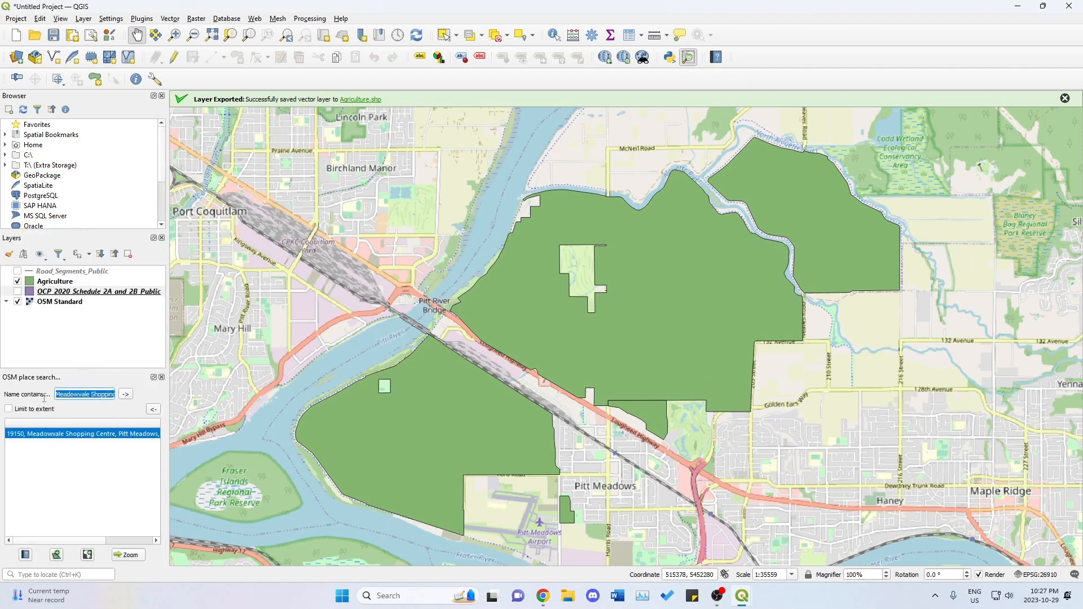
left_click(64, 393)
left_click_drag(56, 395, 118, 395)
left_click(125, 395)
left_click(121, 434)
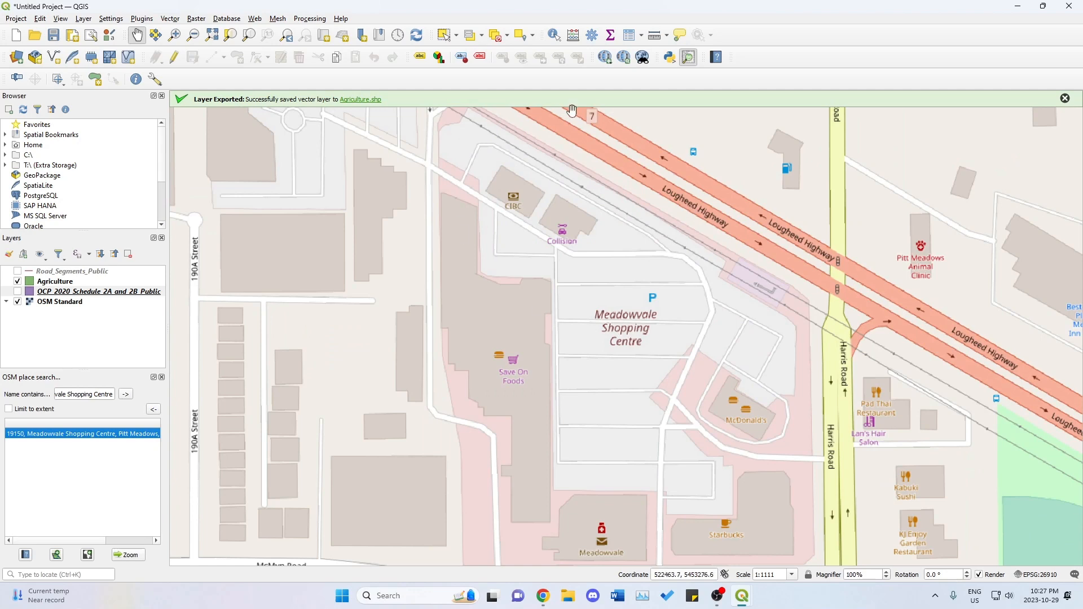
scroll(732, 361, "up", 1)
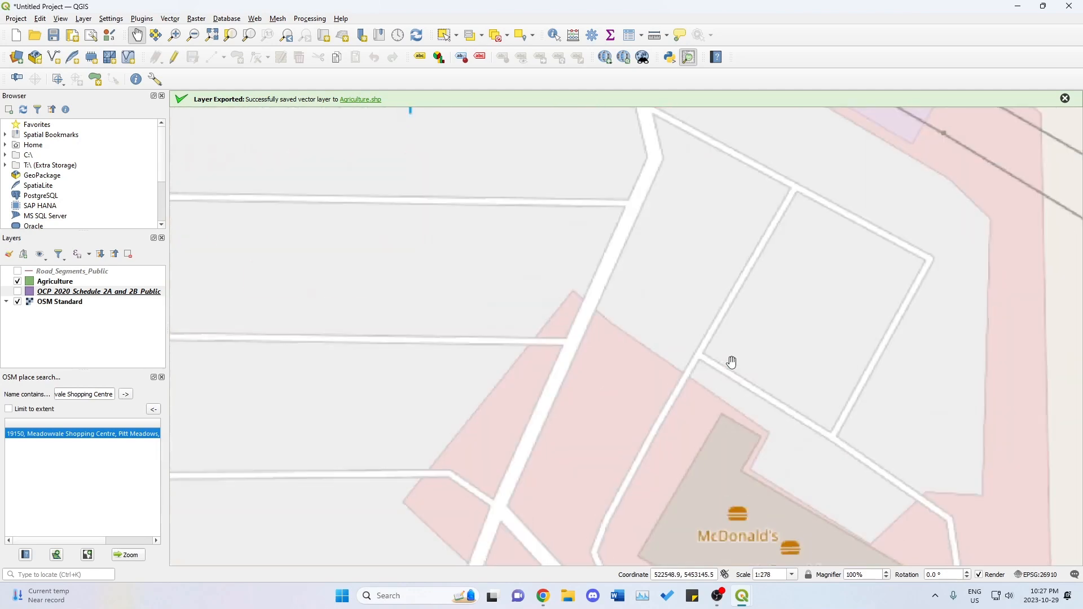
Start a new shapefile layer with the file name Meadowvale Shopping Centre.
scroll(732, 361, "down", 2)
left_click_drag(714, 347, 614, 340)
scroll(660, 328, "down", 1)
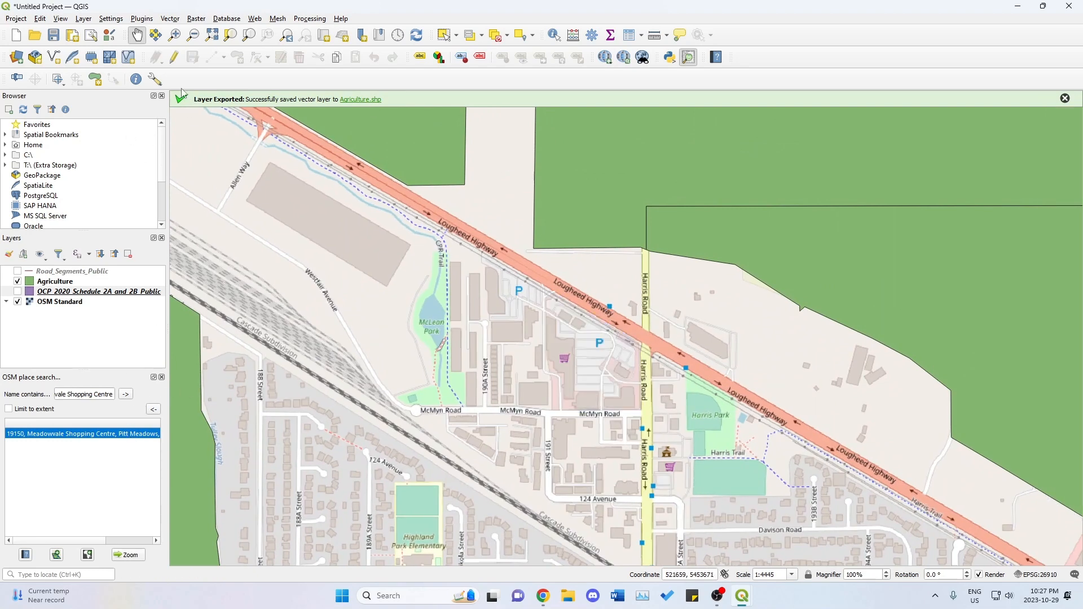
left_click(87, 20)
mouse_move(115, 46)
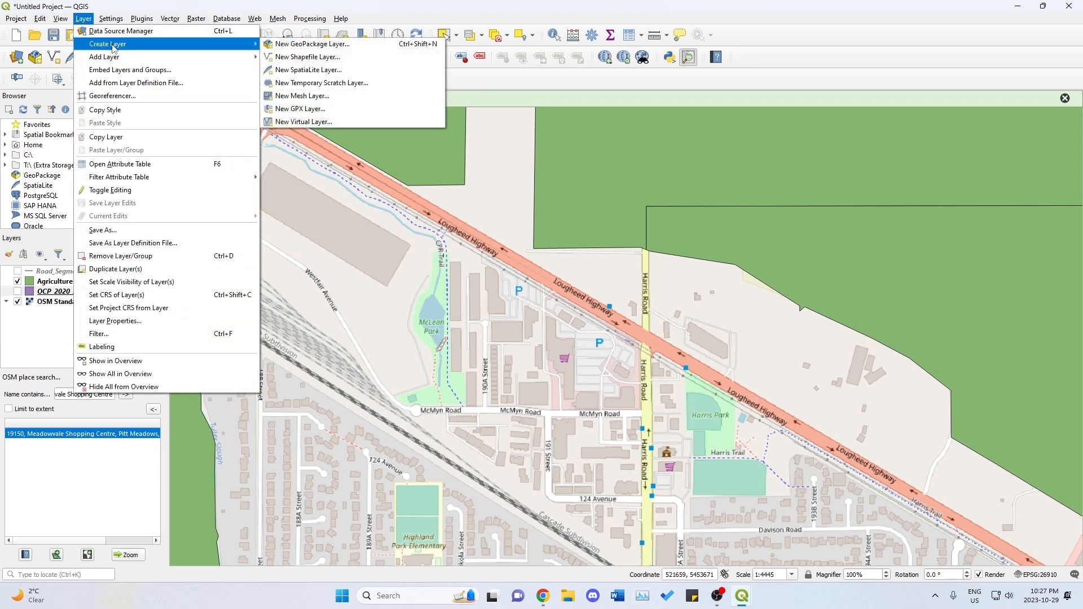
left_click(320, 57)
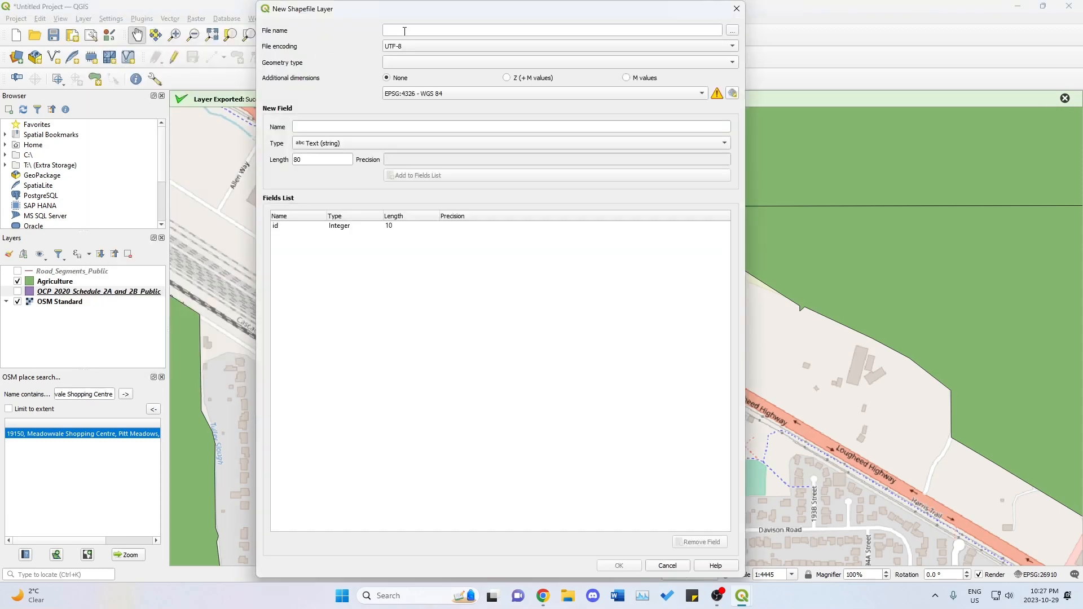
type("Meal")
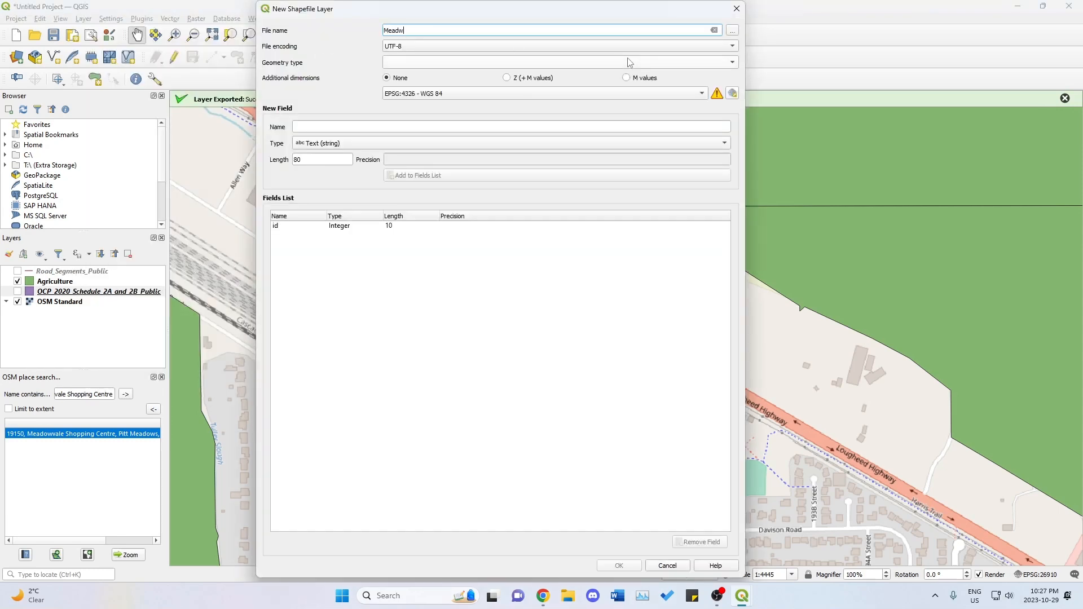
type("w")
key("BackSpace")
type("owvale Shopping Centre")
Give the new shapefile Point geometry and the project CRS EPSG:26910 - NAD83 / UTM zone 10N, and create it.
left_click(475, 63)
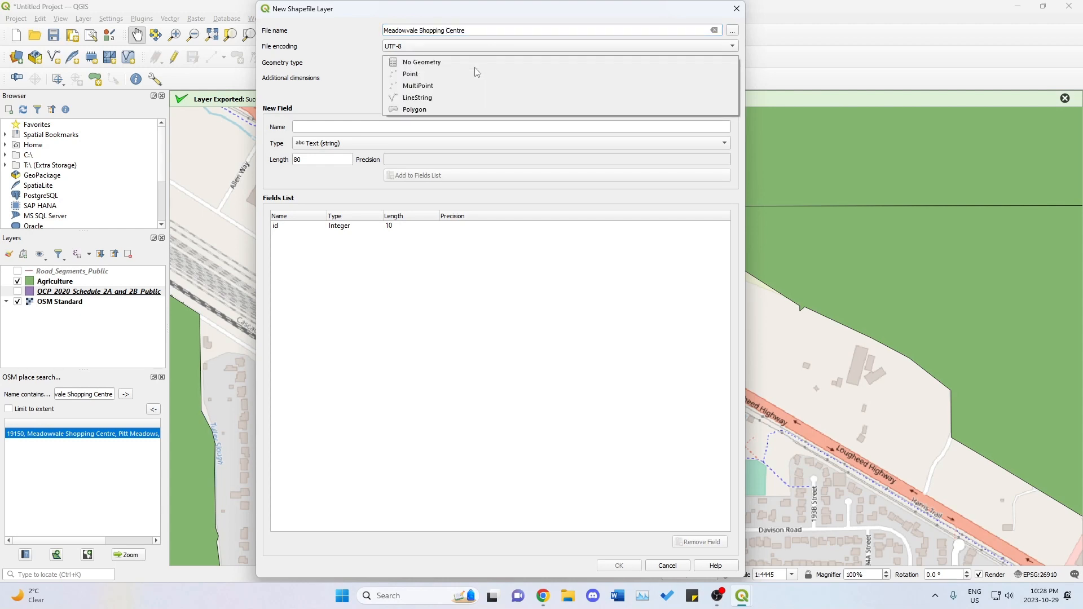
left_click(447, 74)
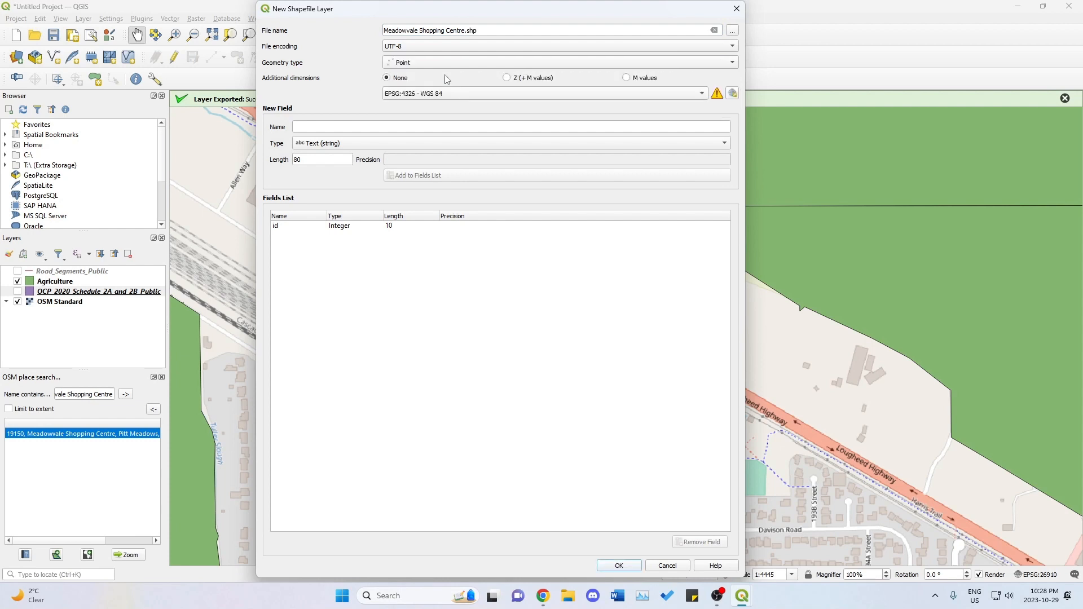
left_click(456, 95)
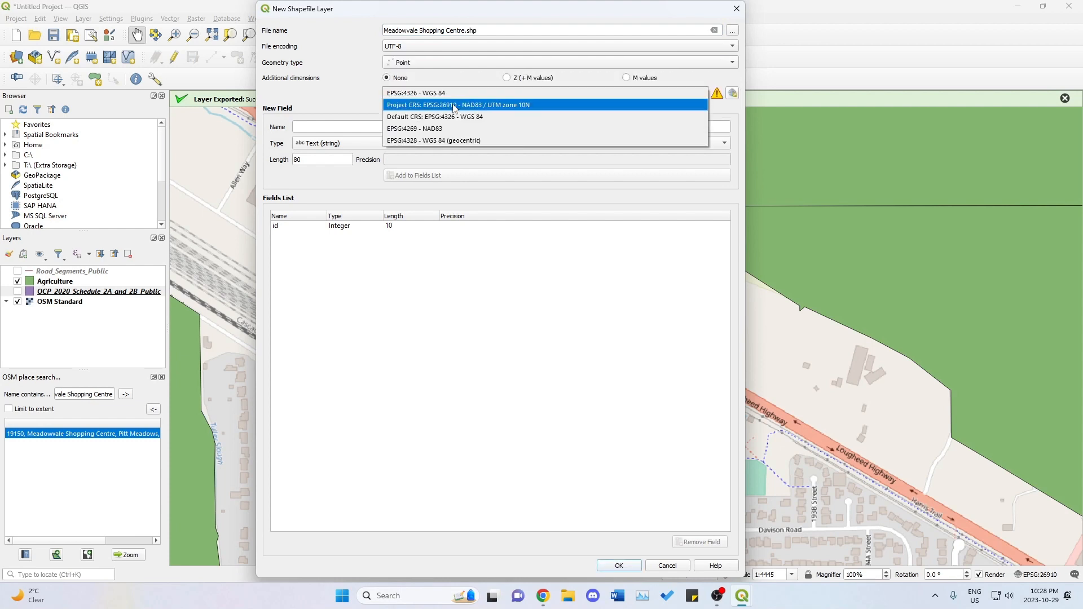
left_click(455, 105)
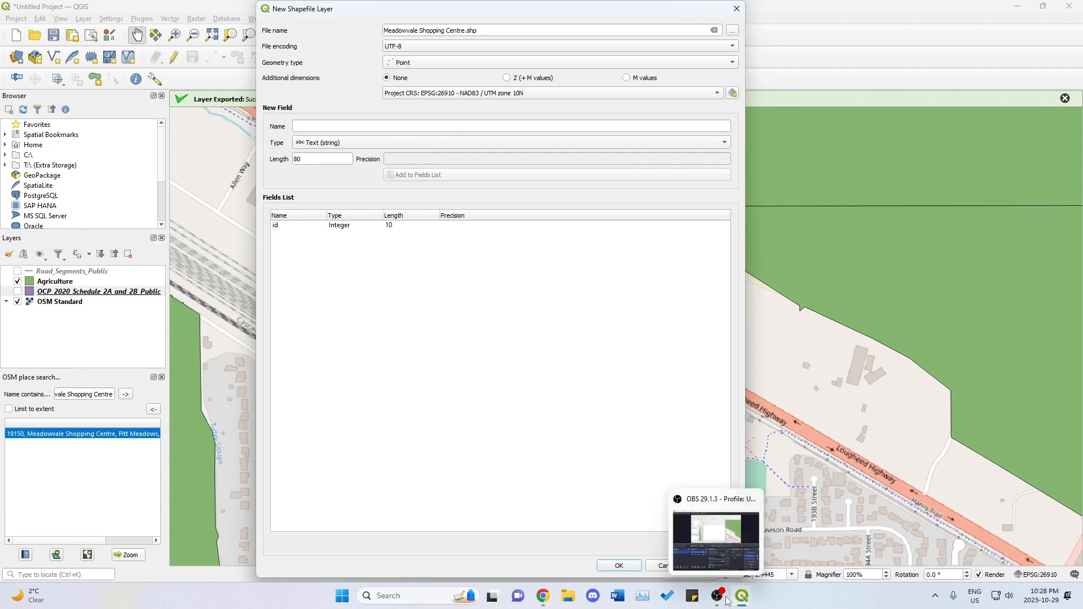
left_click(620, 566)
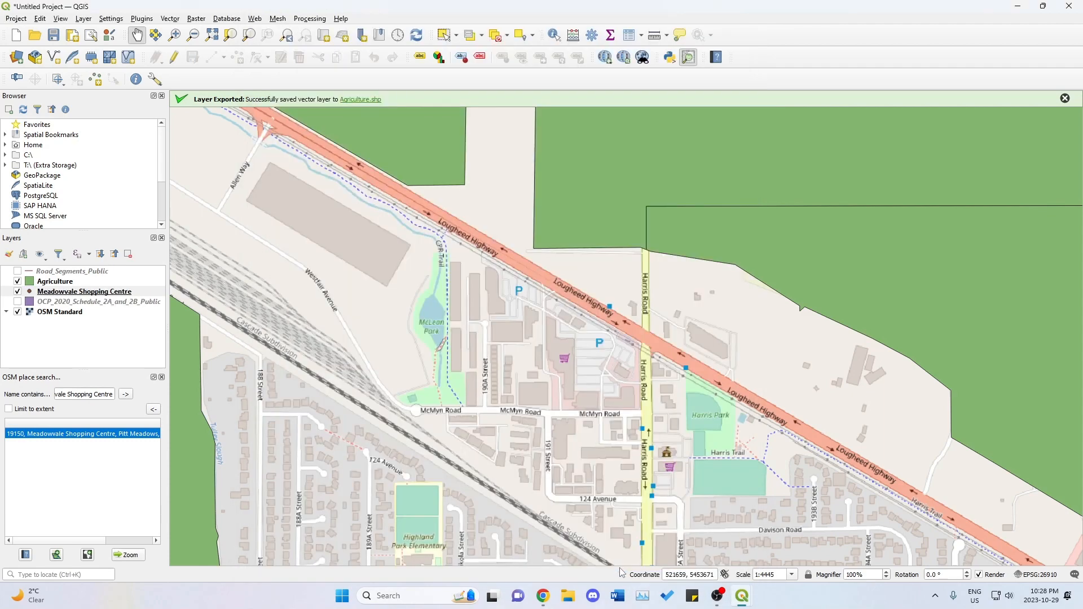
Add a point on the shopping centre's parking area without an id, save the layer edits and close the OSM place search.
left_click(174, 58)
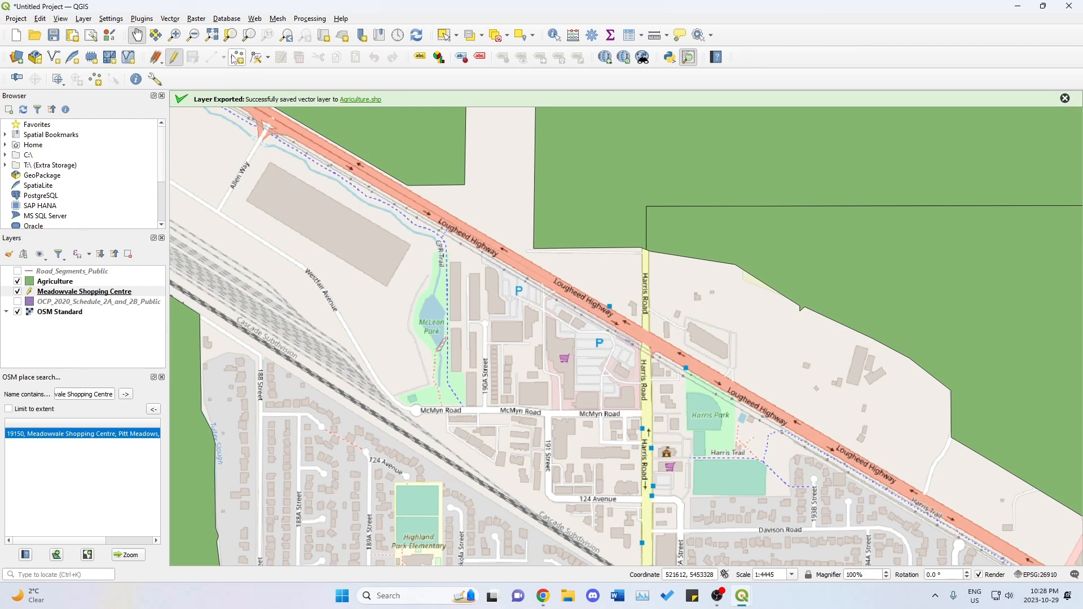
left_click(236, 57)
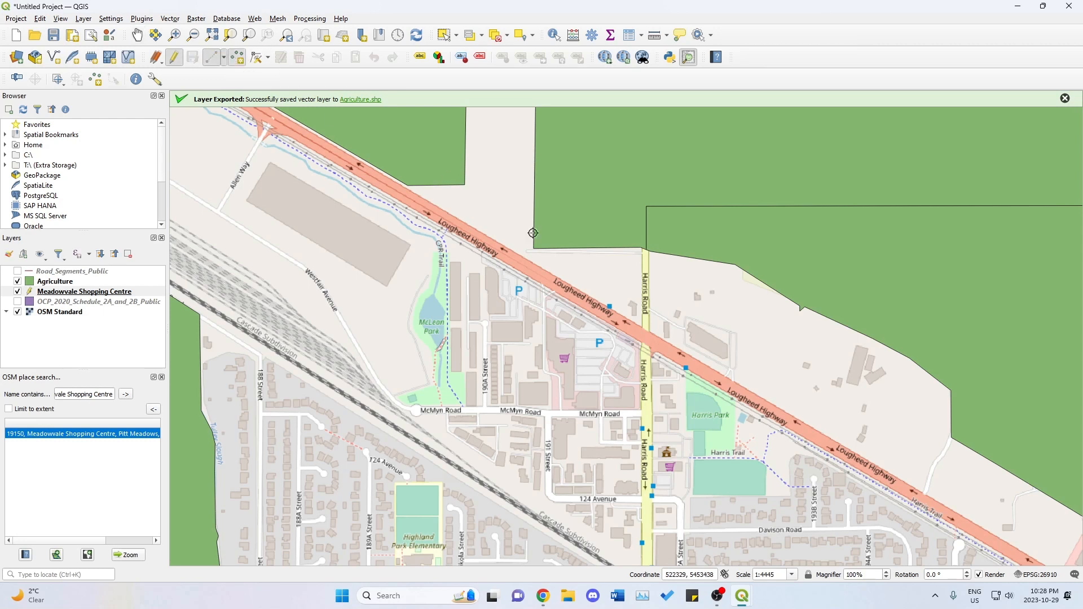
left_click(593, 356)
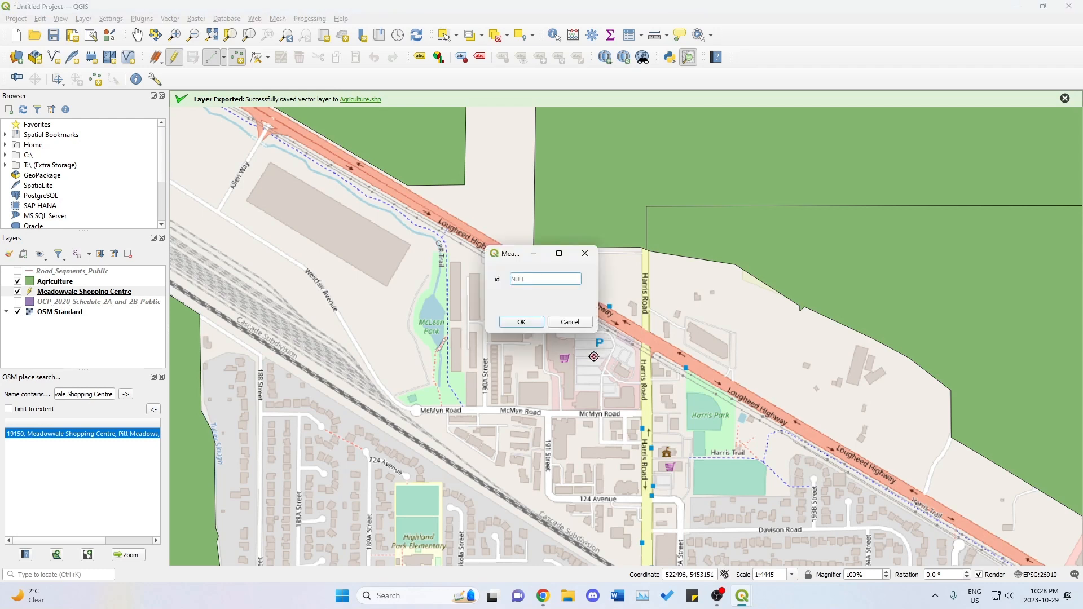
left_click(534, 322)
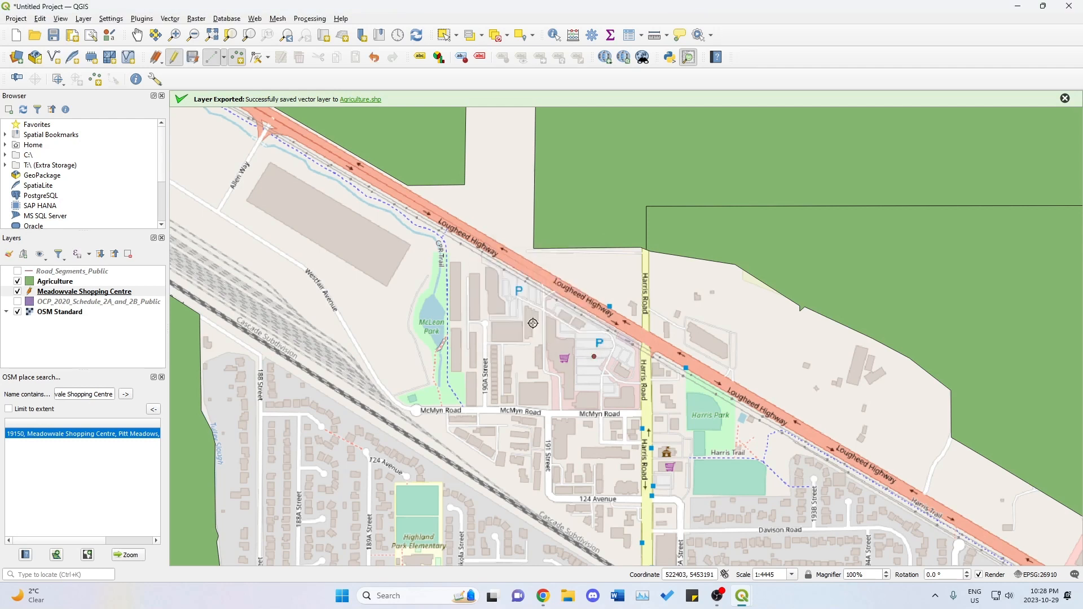
left_click(193, 59)
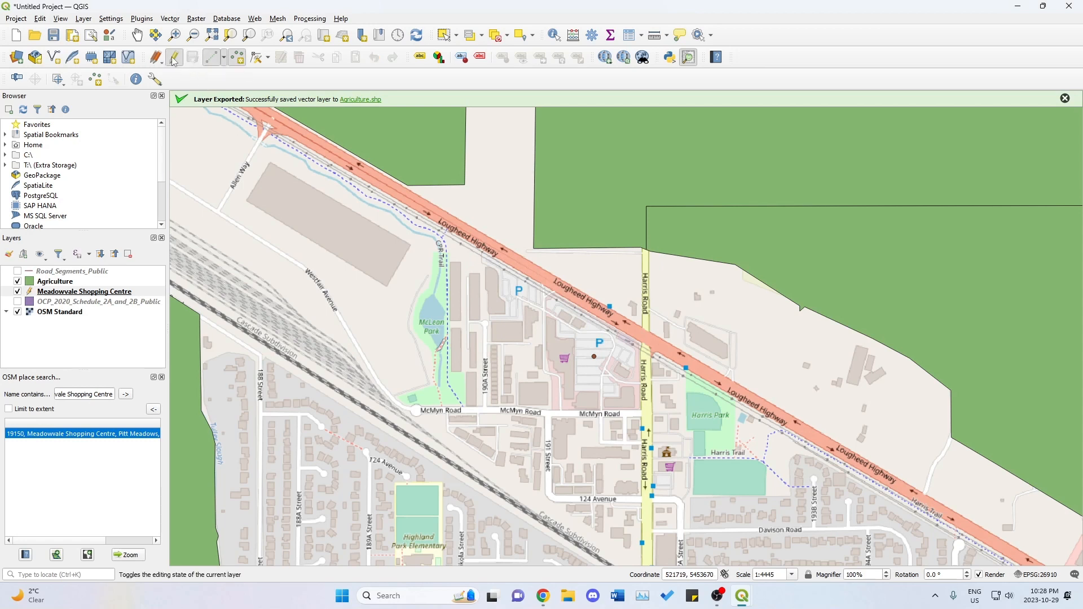
left_click(174, 59)
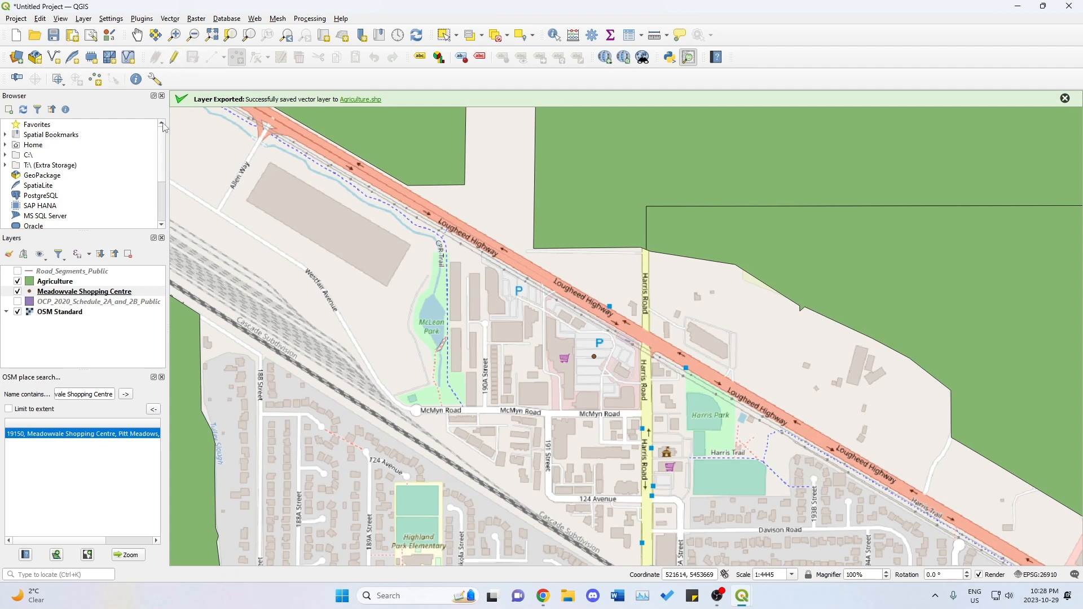
left_click(162, 378)
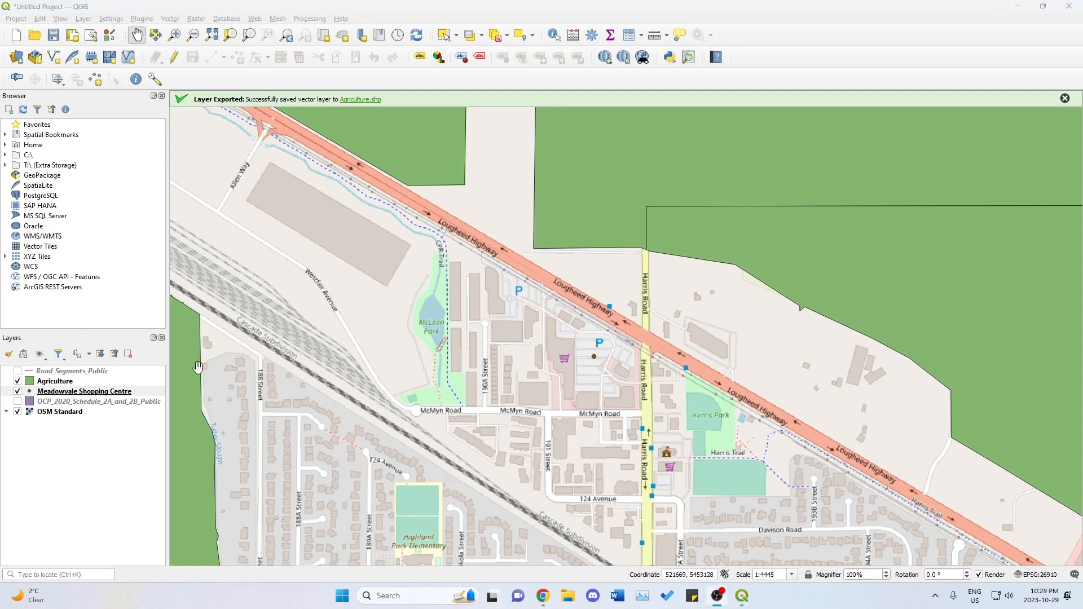
Open the Buffer geoprocessing tool with Meadowvale Shopping Centre as the input layer.
left_click(117, 395)
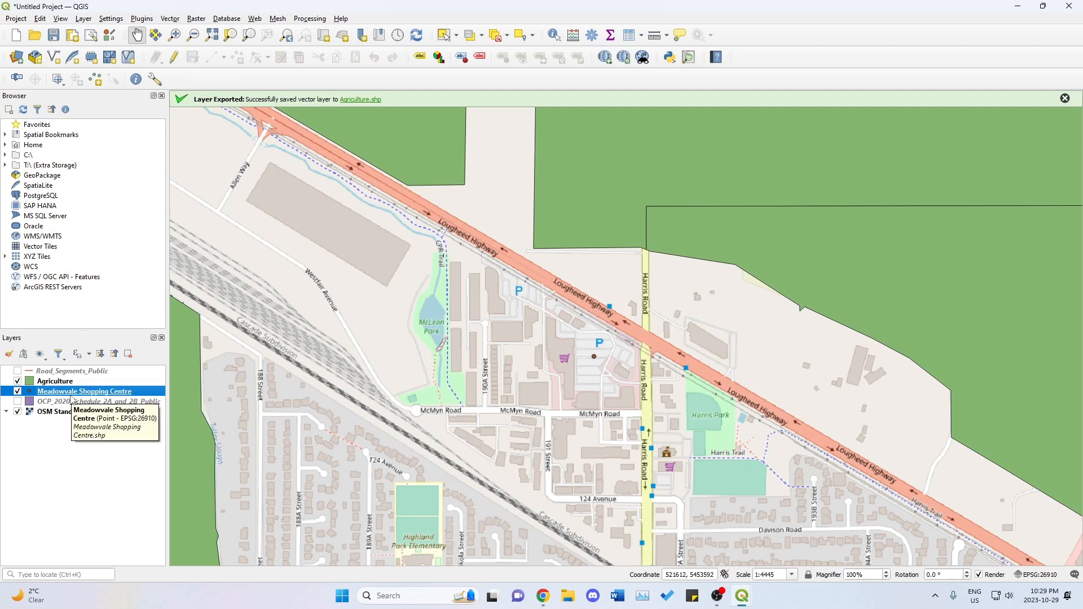
left_click(170, 19)
mouse_move(225, 31)
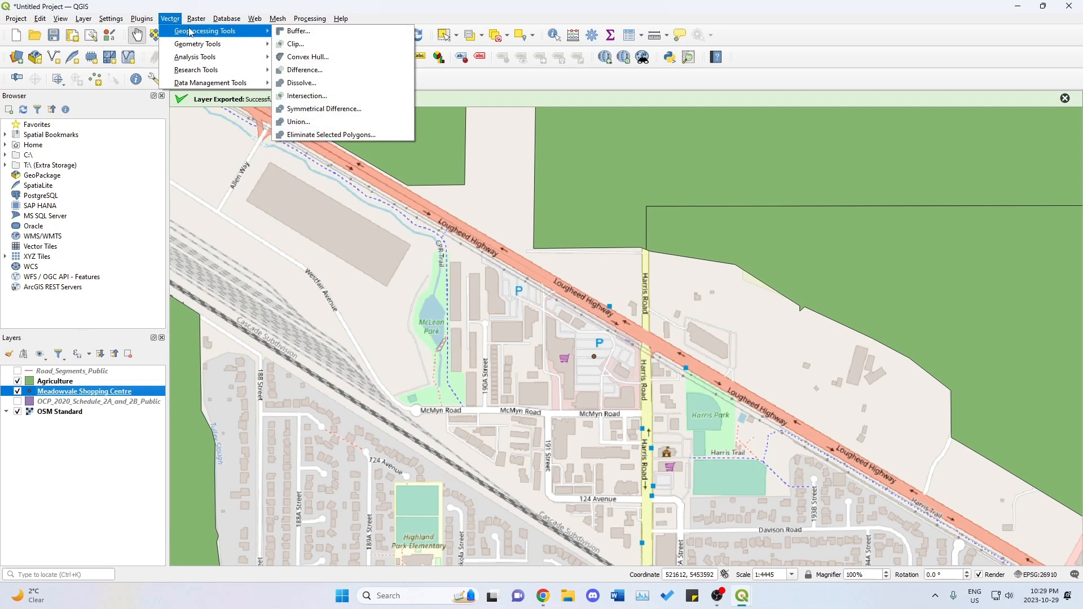
left_click(303, 33)
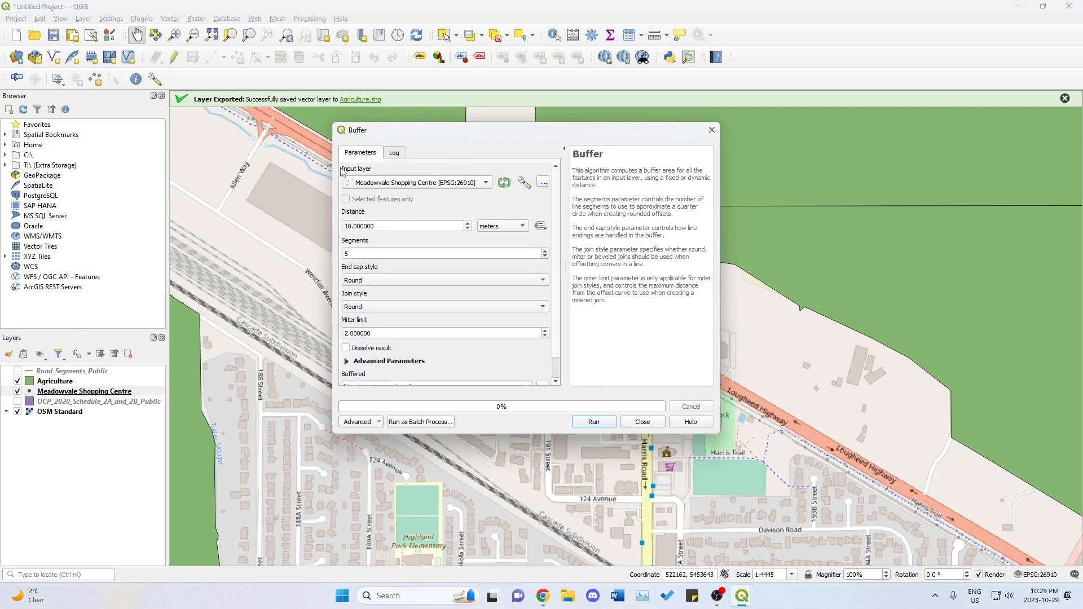
left_click(429, 185)
left_click(429, 184)
Set the buffer distance to 0.25 kilometers and run the tool to a temporary layer.
left_click(382, 227)
left_click(517, 233)
left_click(516, 235)
left_click_drag(437, 228, 338, 228)
type("0.25")
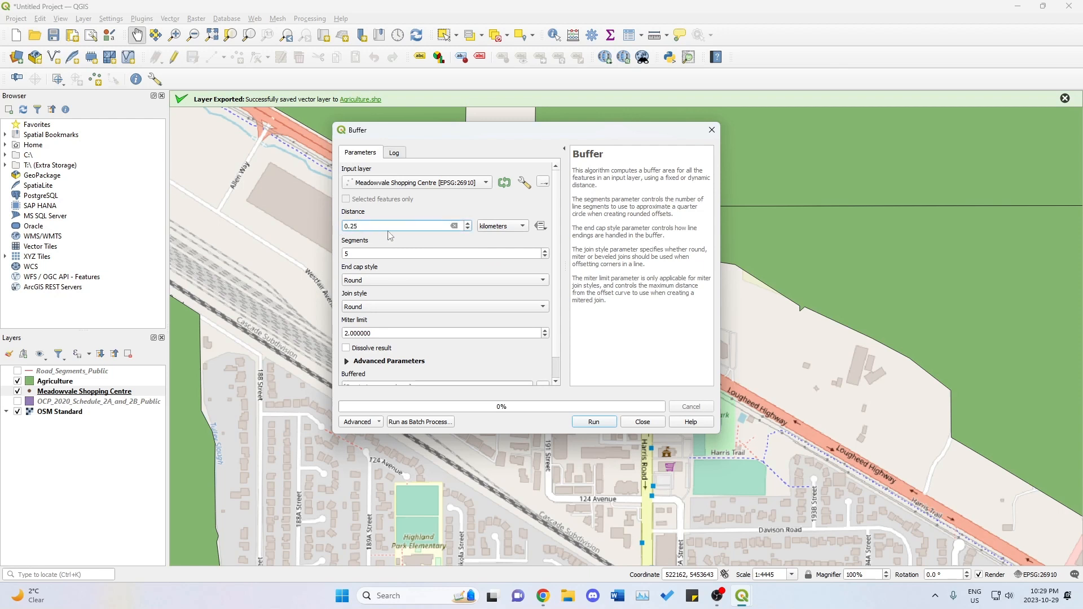
left_click(382, 217)
scroll(410, 344, "down", 1)
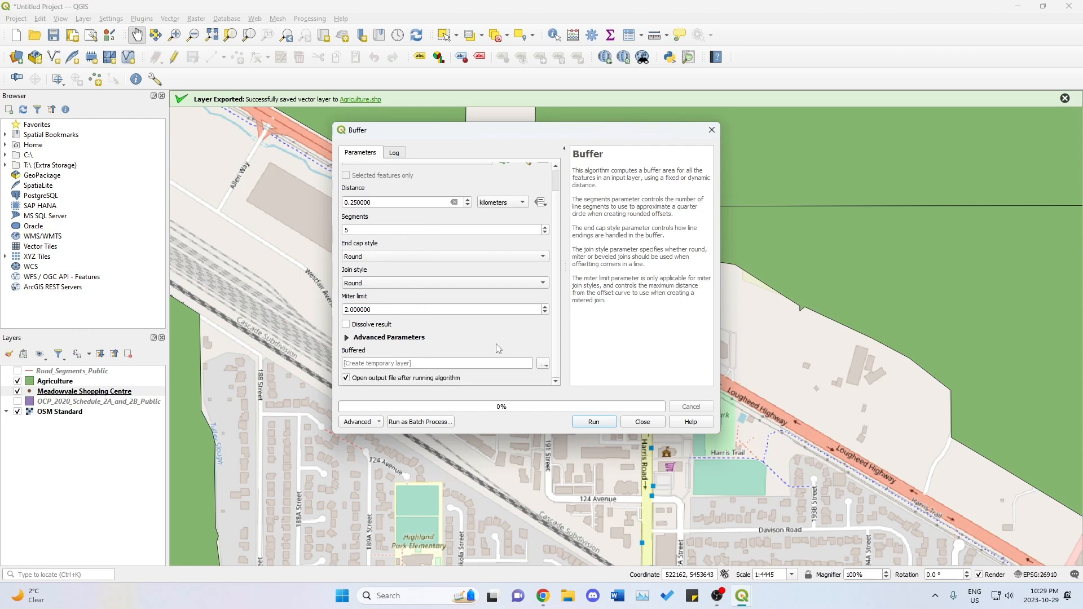
scroll(498, 349, "up", 1)
left_click(594, 423)
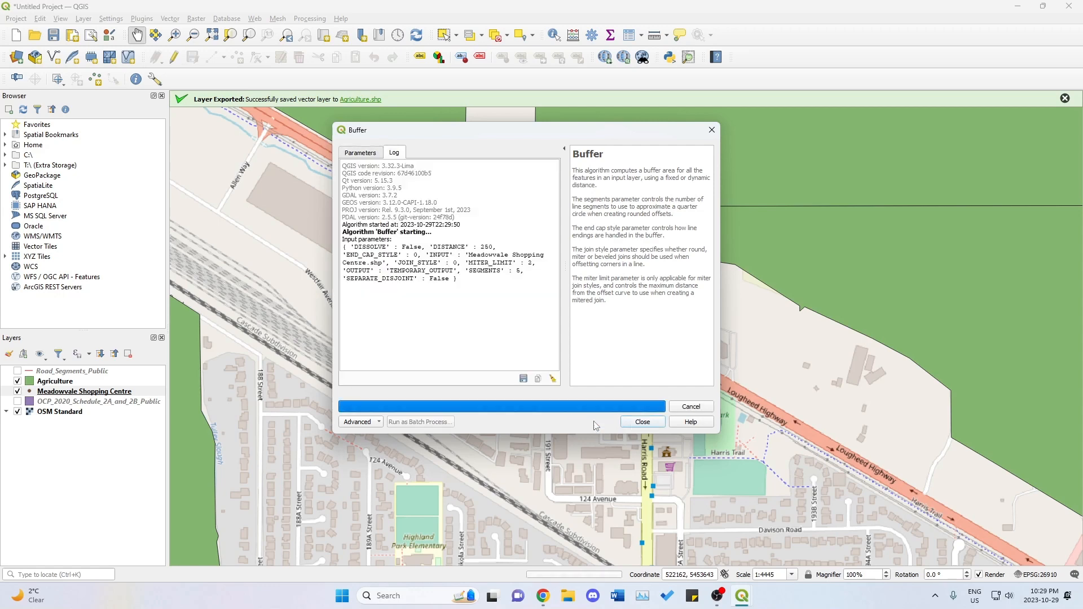
left_click(643, 422)
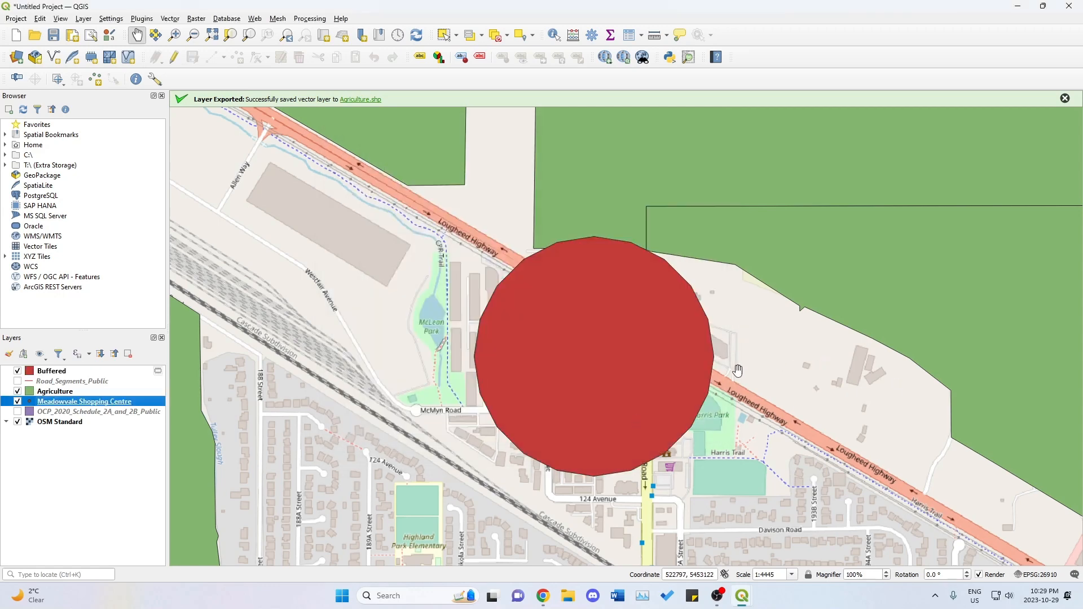
Examine the buffer's position relative to the Agriculture areas, Lougheed Highway and the rest of Pitt Meadows.
scroll(709, 366, "down", 1)
left_click_drag(762, 349, 676, 360)
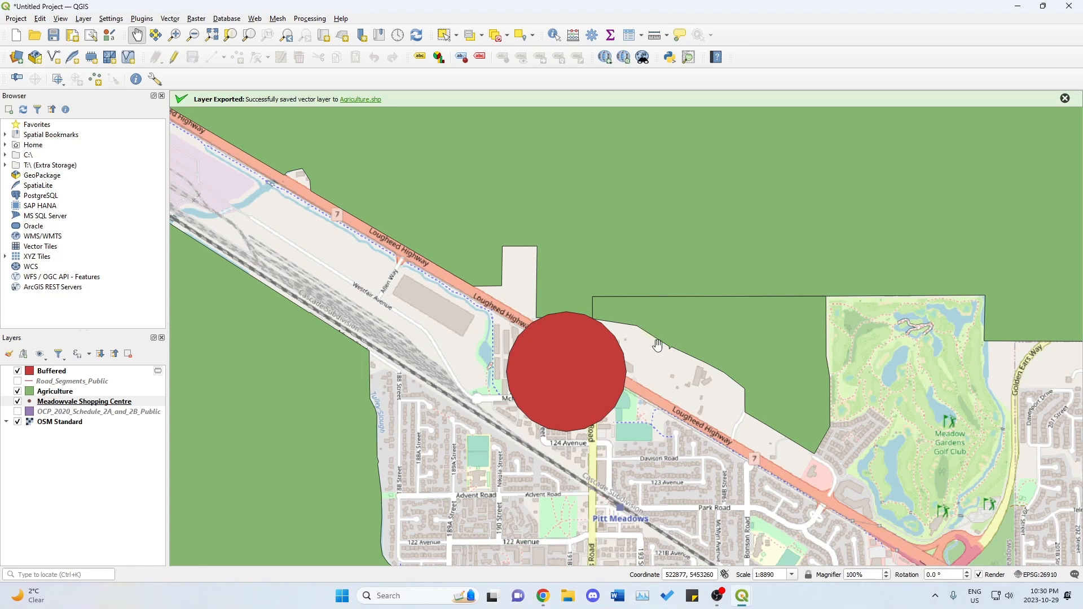
scroll(658, 345, "down", 3)
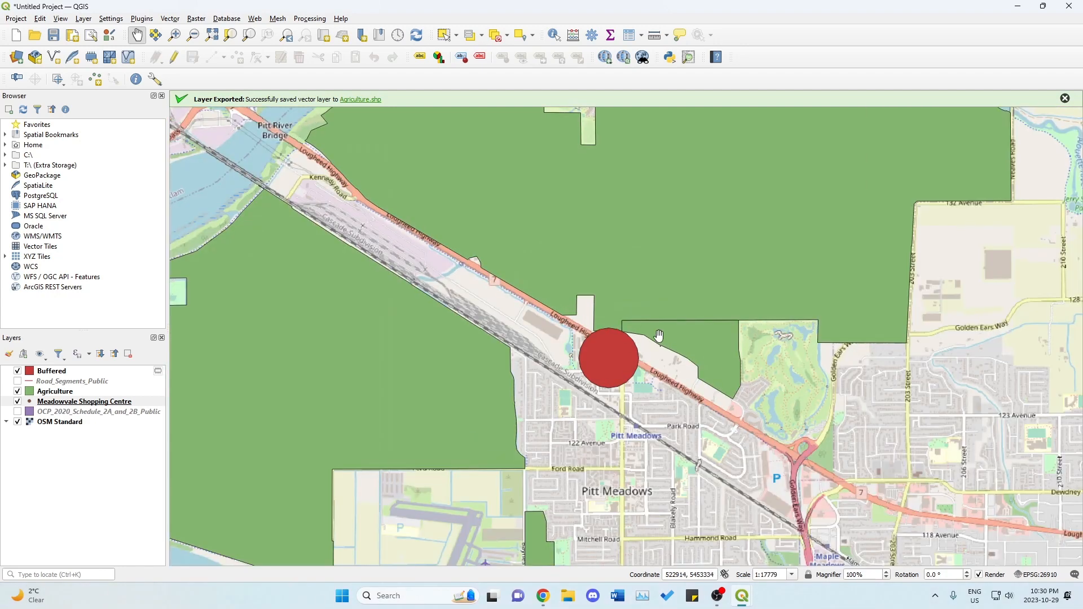
left_click_drag(654, 344, 630, 368)
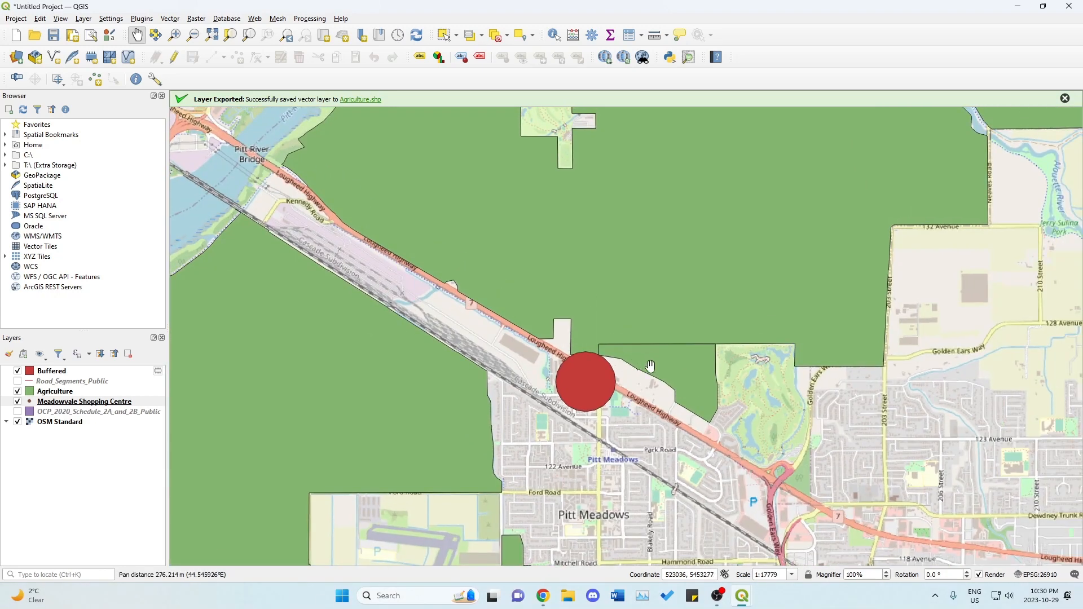
scroll(649, 365, "up", 4)
scroll(597, 363, "down", 3)
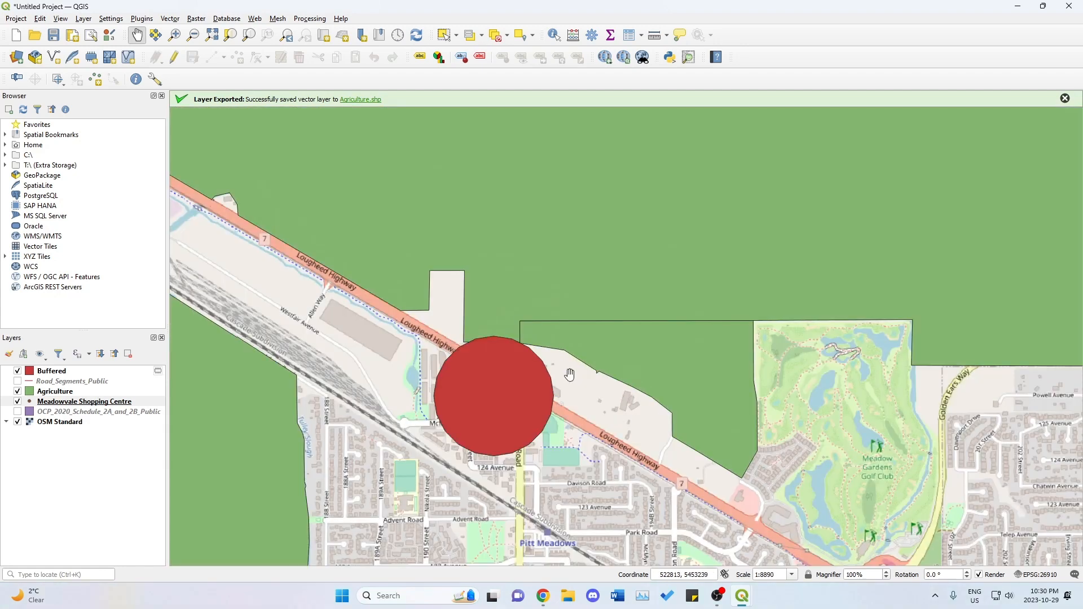
left_click_drag(568, 375, 605, 372)
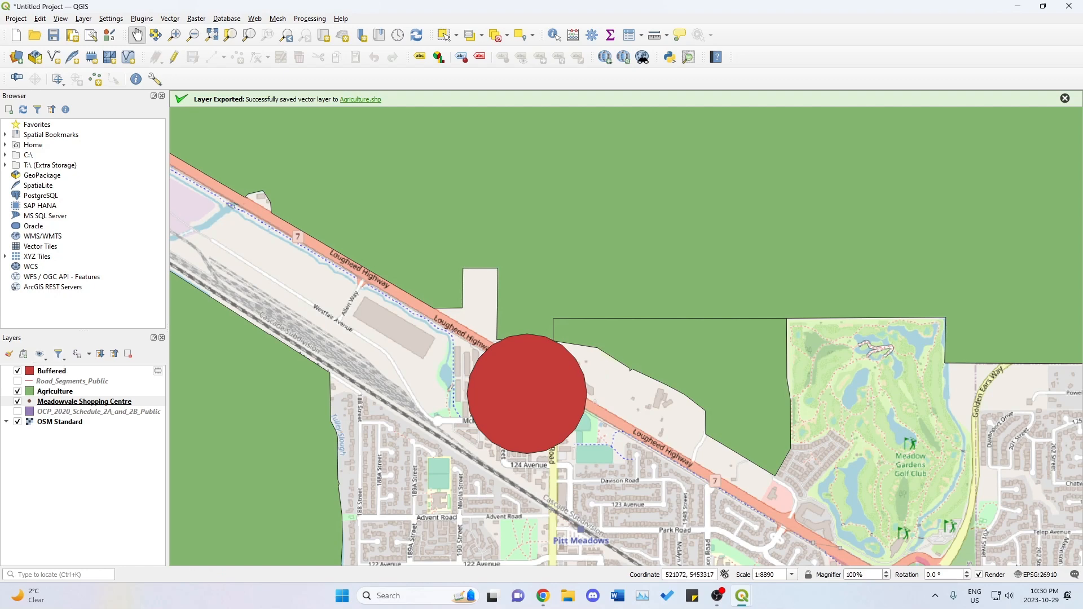
key("super+d")
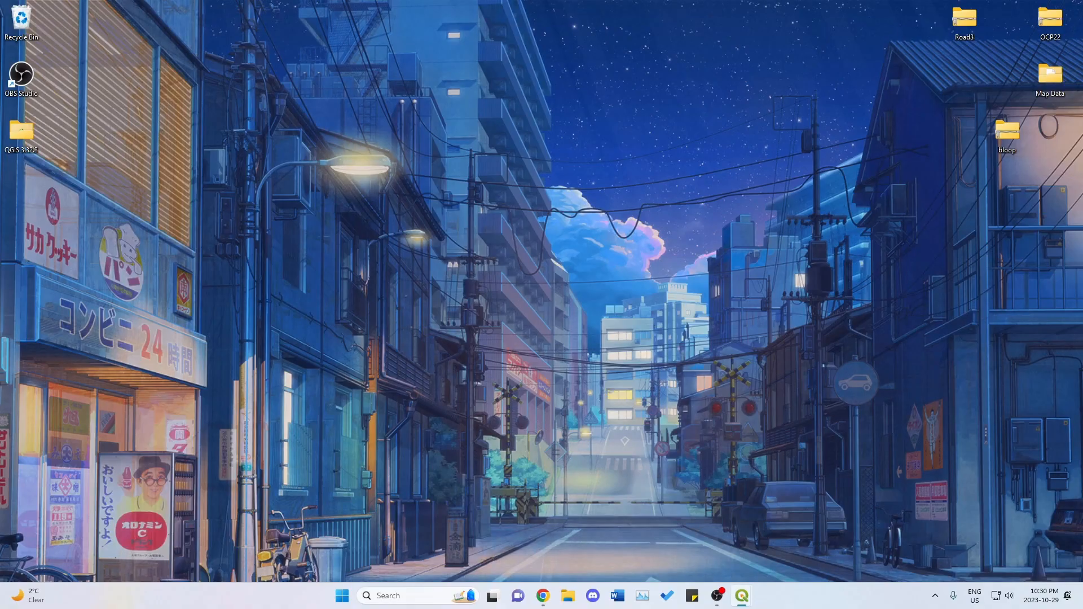
key("super+d")
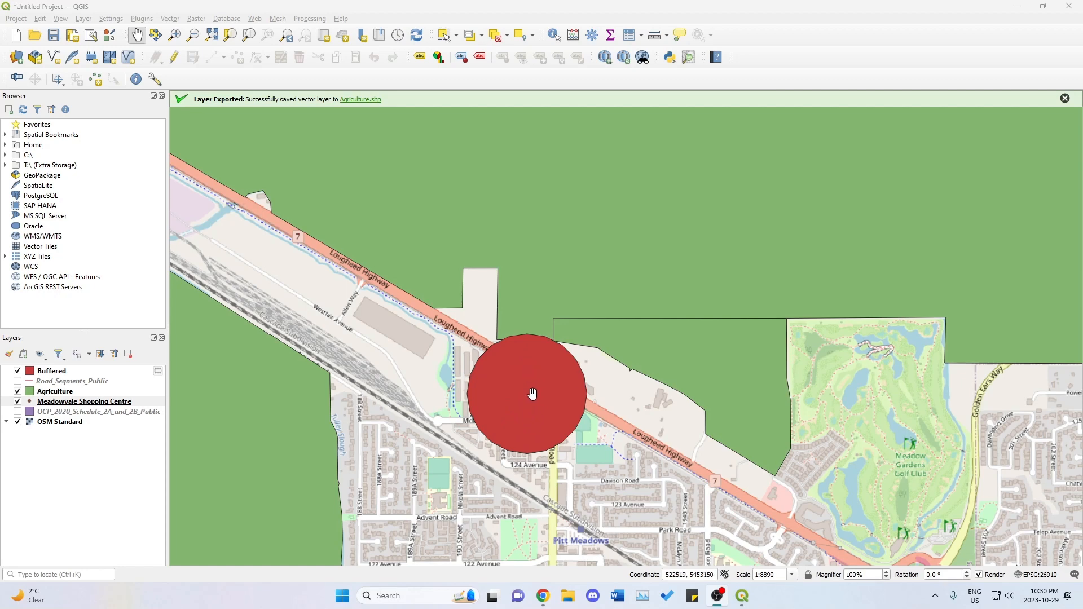
scroll(532, 393, "up", 1)
scroll(527, 392, "down", 2)
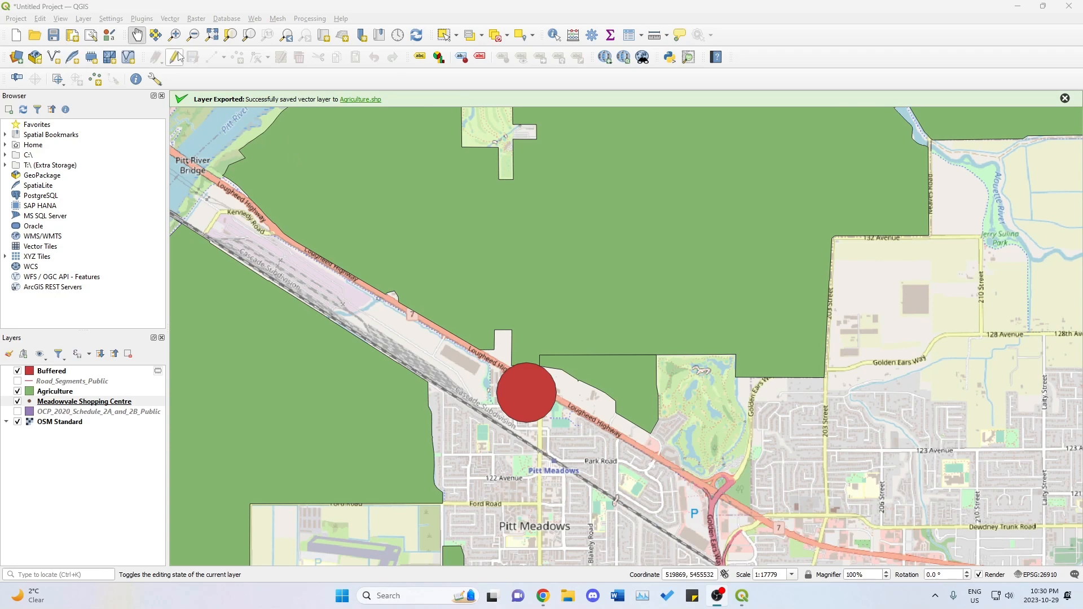
left_click(83, 19)
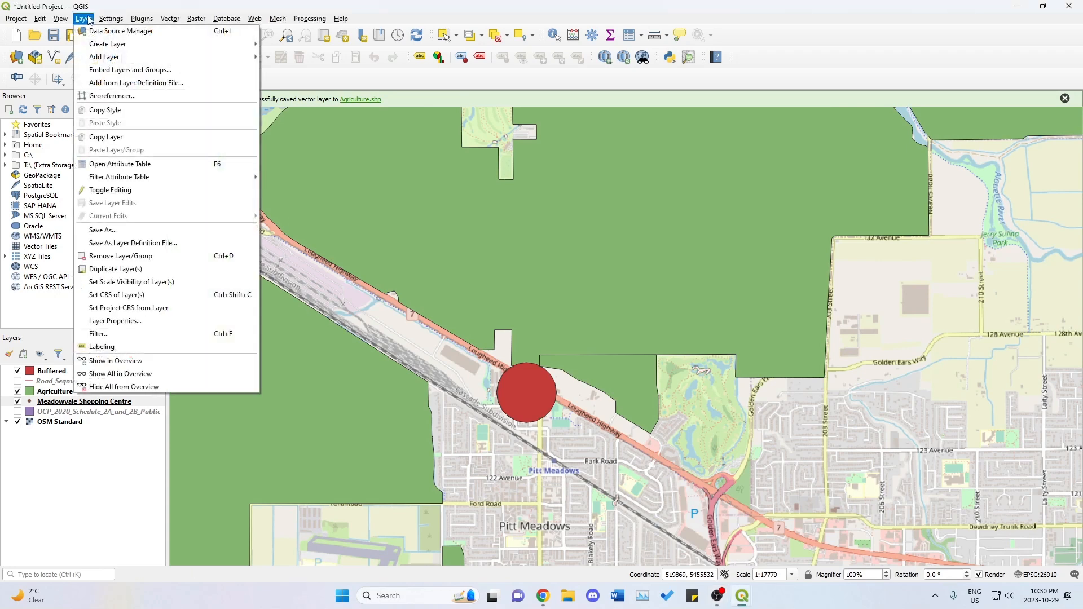
mouse_move(111, 56)
left_click(314, 58)
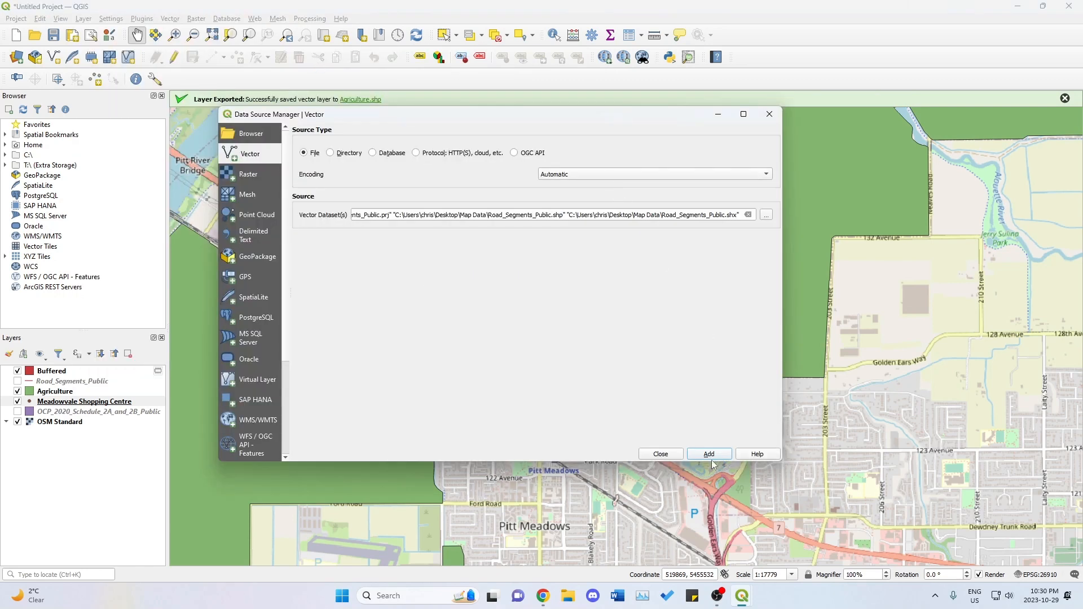
left_click(661, 455)
Create a polygon shapefile layer named 0.25 KM Buffer in the project CRS EPSG:26910 - NAD83 / UTM zone 10N.
left_click(83, 18)
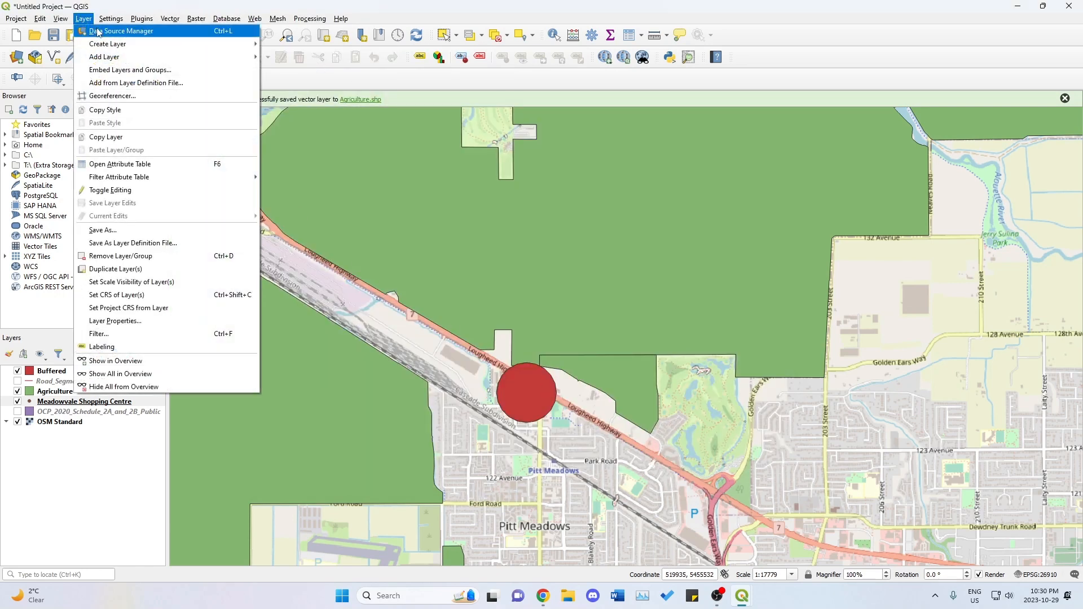
mouse_move(114, 49)
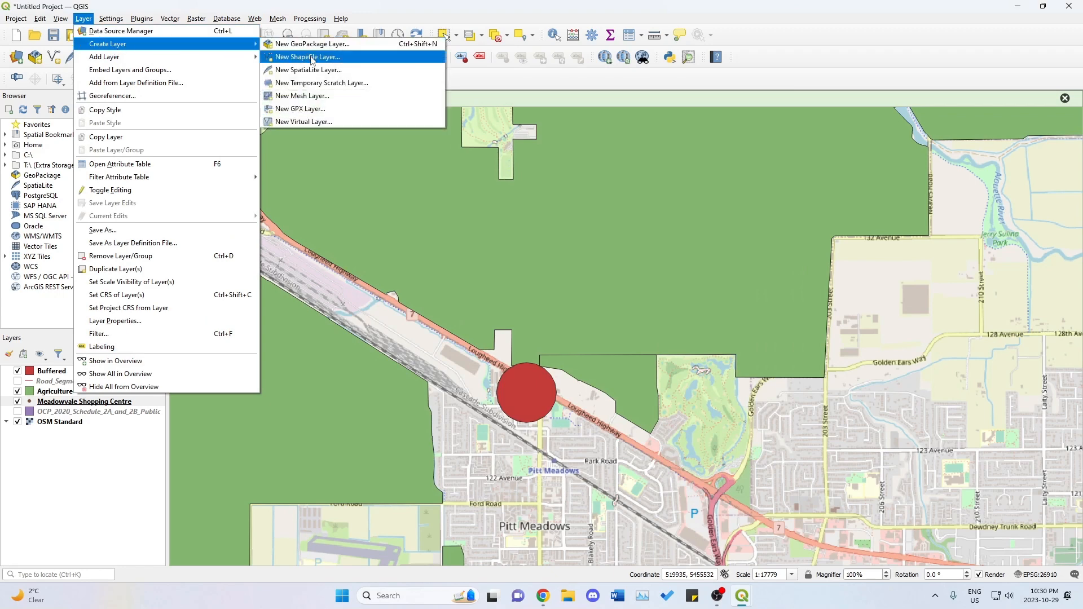
left_click(311, 57)
left_click(440, 25)
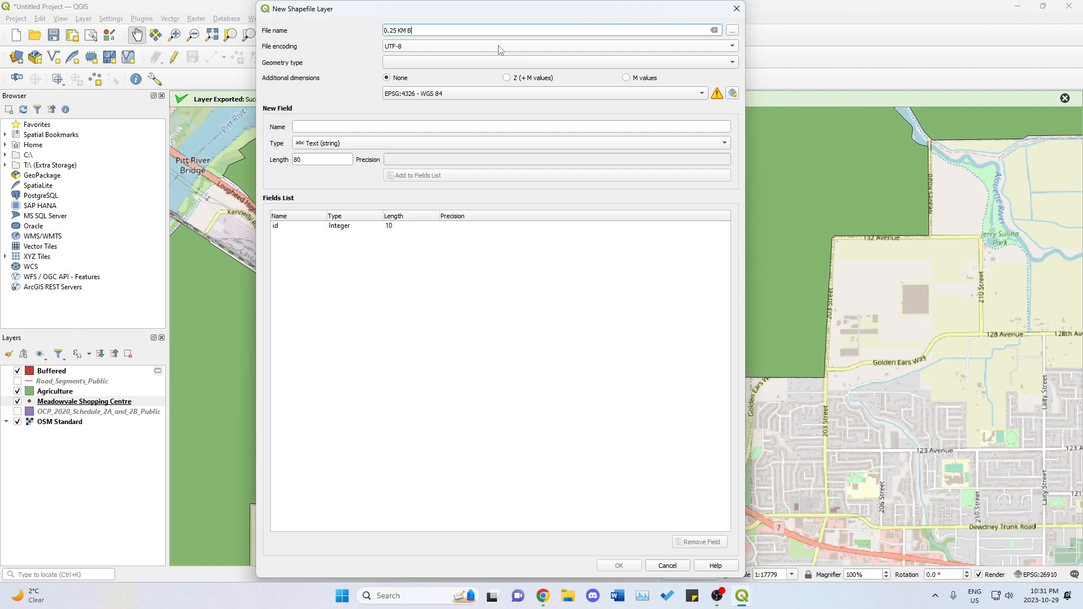
left_click(457, 62)
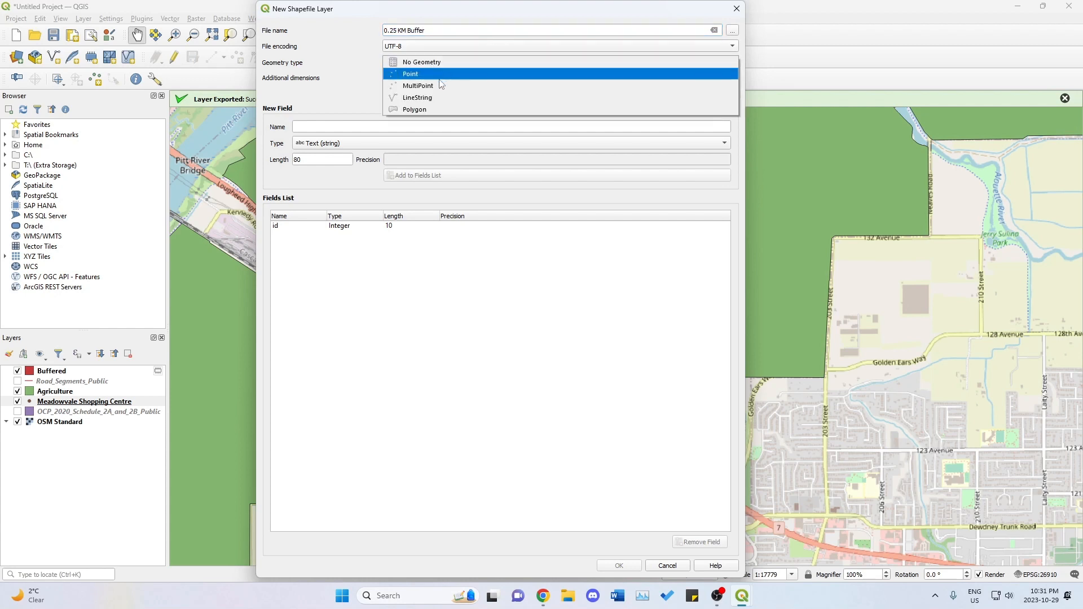
left_click(432, 110)
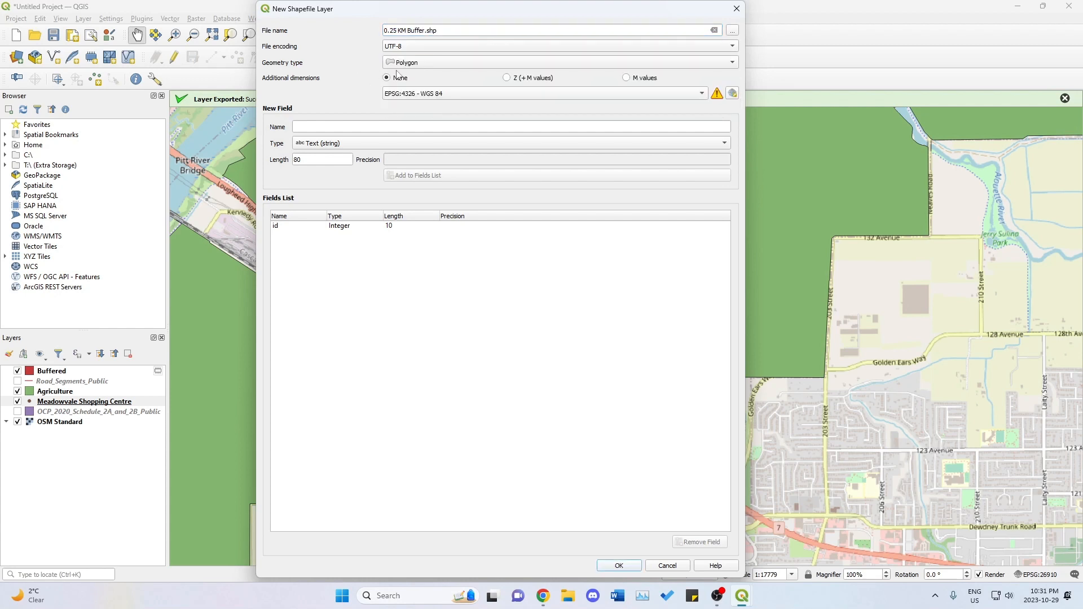
left_click(424, 95)
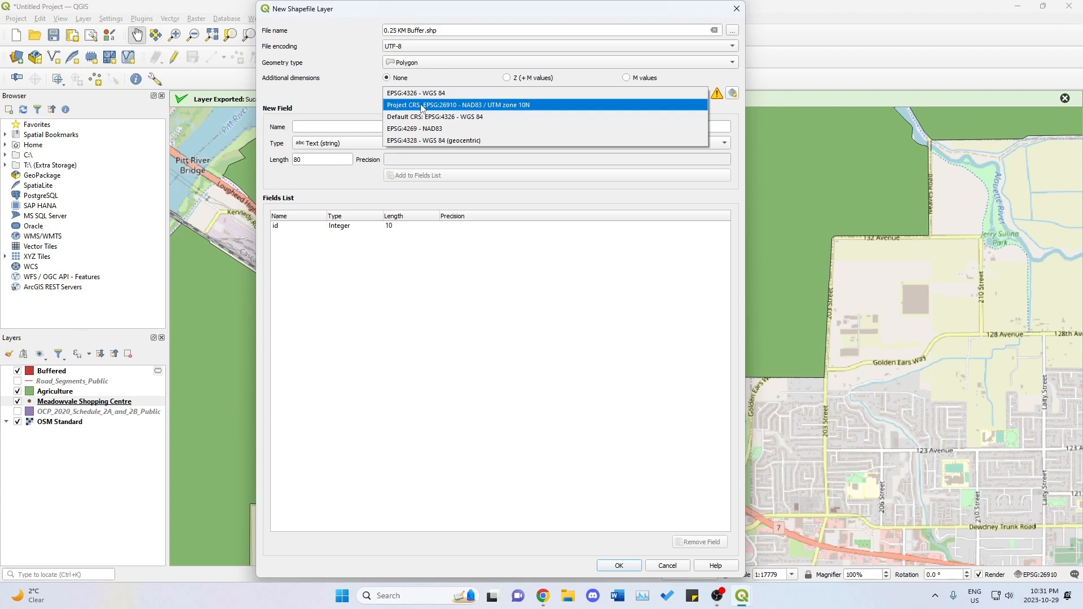
left_click(423, 106)
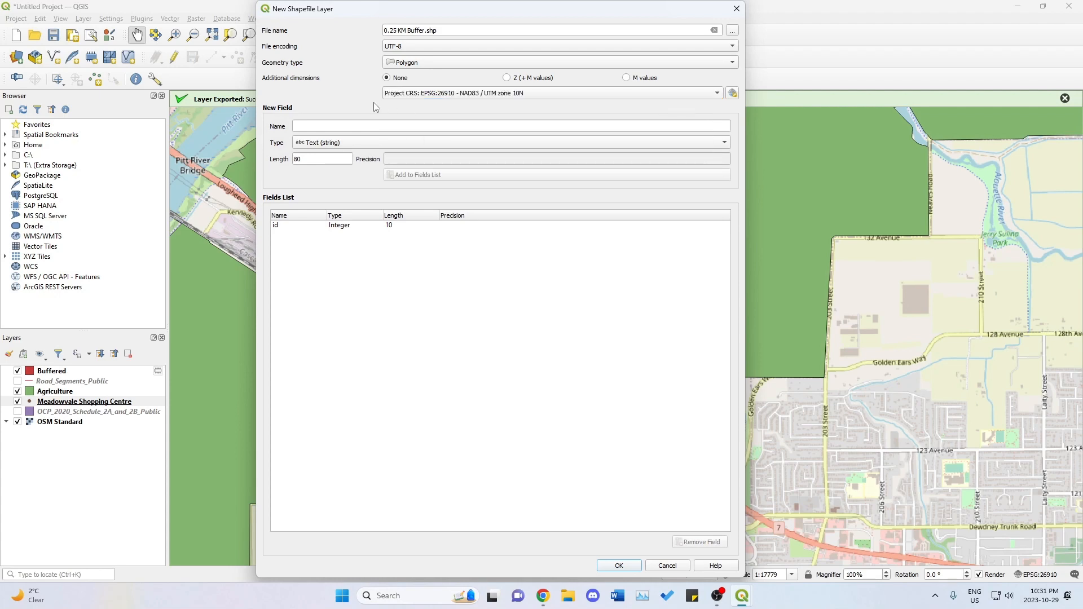
left_click(619, 566)
Draw a rectangle in the 0.25 KM Buffer layer covering the map extent around the buffer circle, without an id, and save the layer edits.
left_click_drag(633, 338, 596, 241)
scroll(562, 317, "up", 1)
scroll(597, 241, "down", 1)
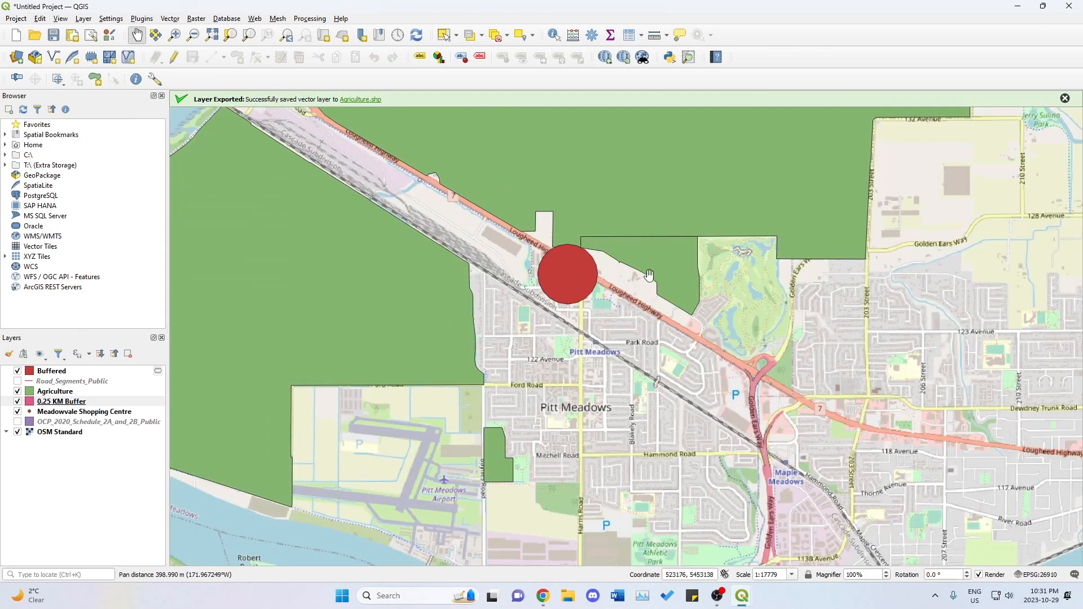
left_click_drag(650, 274, 658, 337)
scroll(643, 309, "up", 1)
left_click_drag(592, 355, 645, 293)
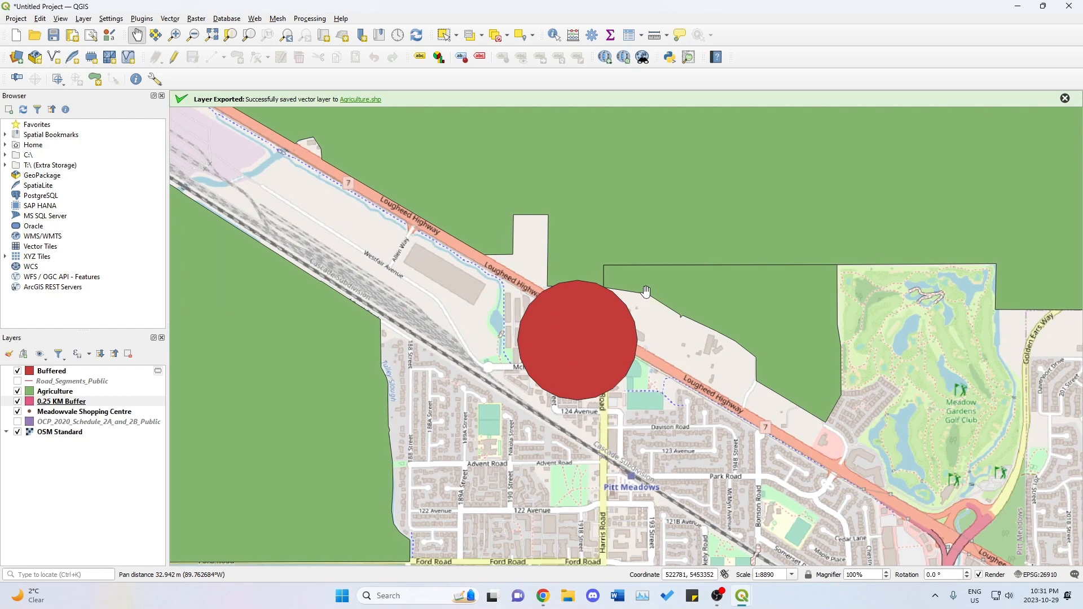
left_click(81, 402)
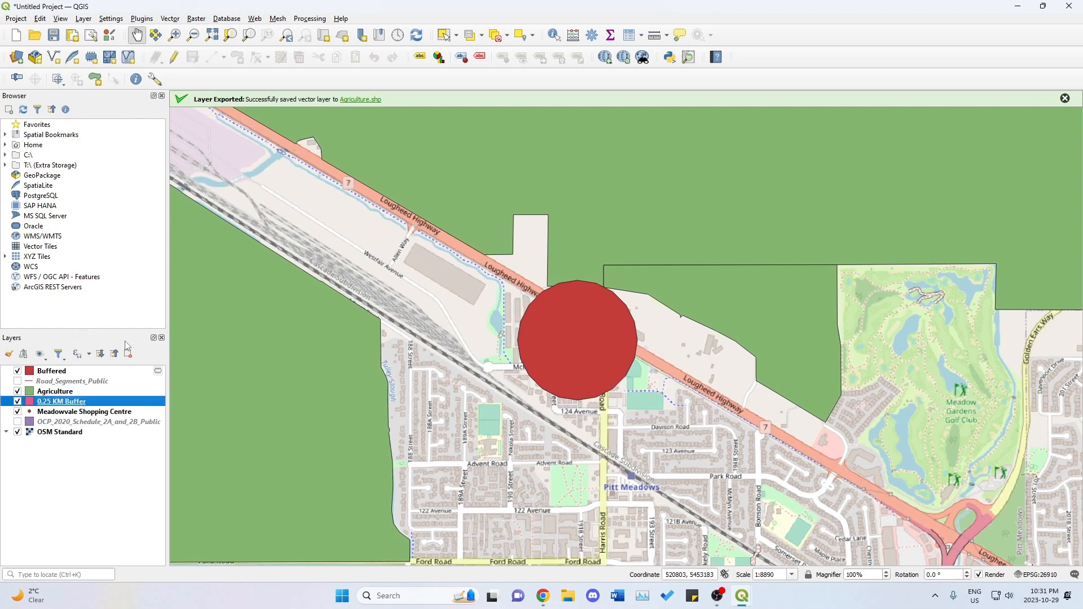
left_click(176, 57)
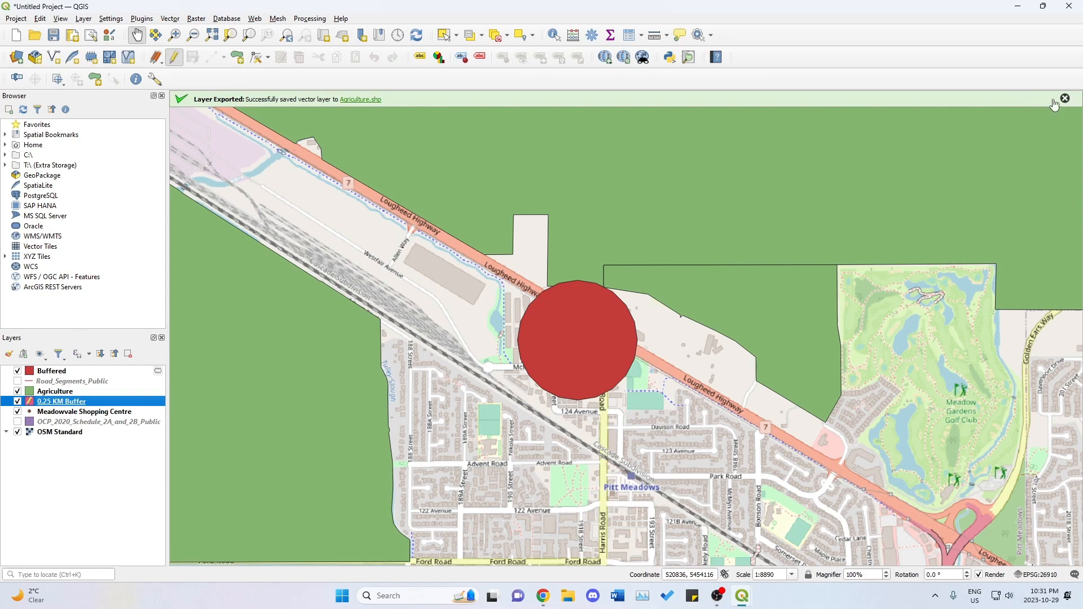
left_click(237, 58)
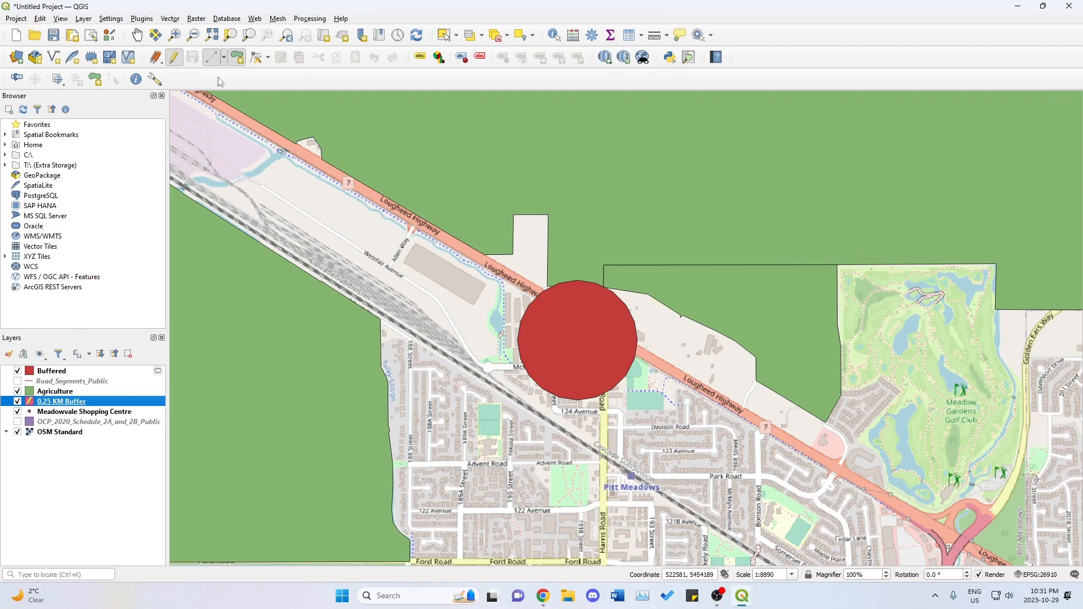
left_click(171, 92)
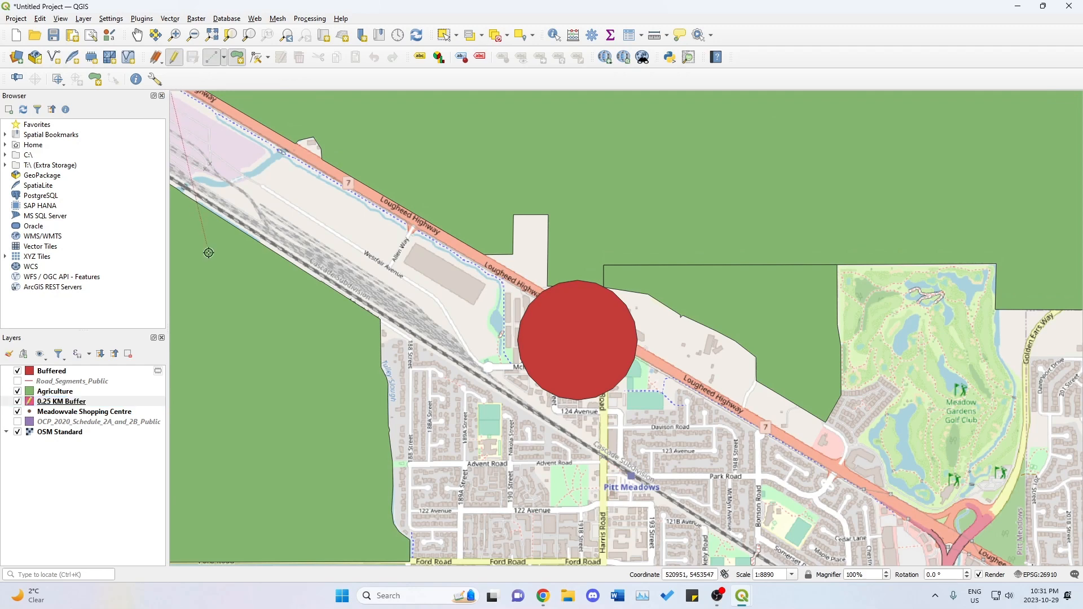
left_click(173, 560)
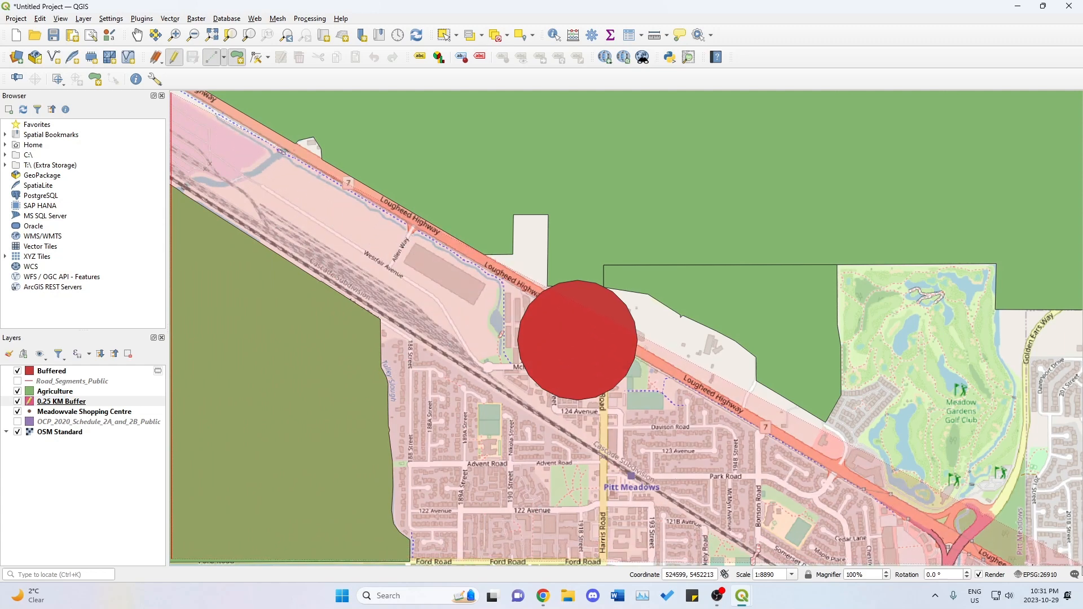
left_click(1078, 562)
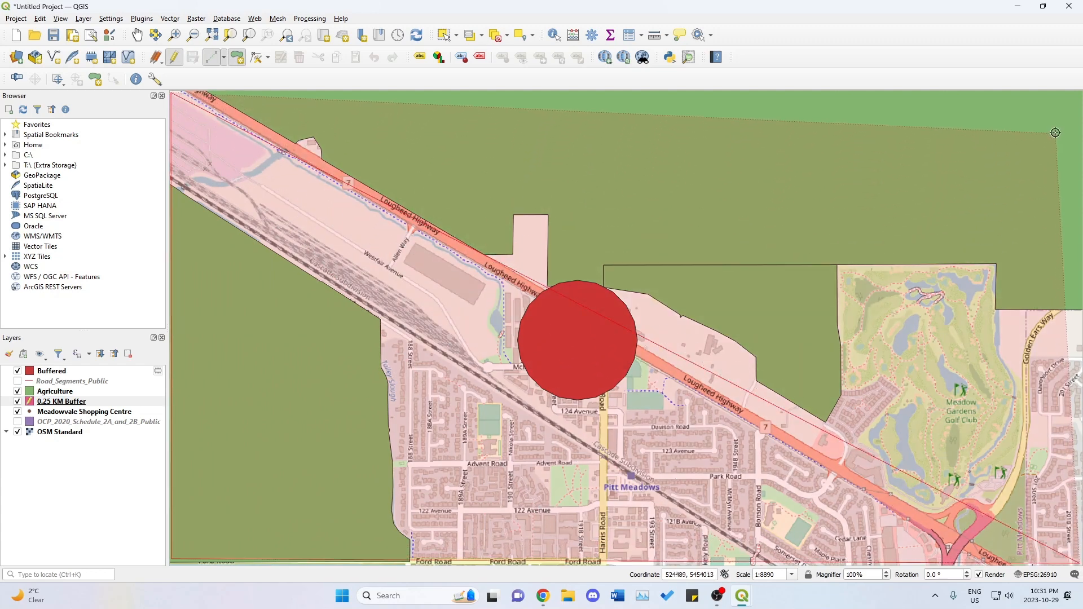
left_click(1078, 91)
right_click(1079, 92)
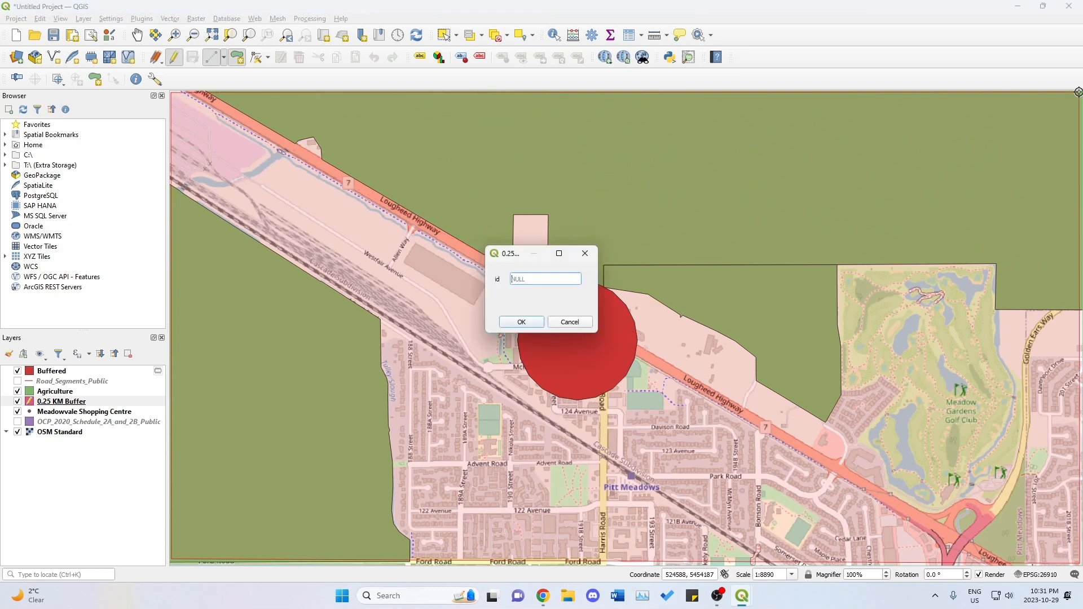
left_click(520, 322)
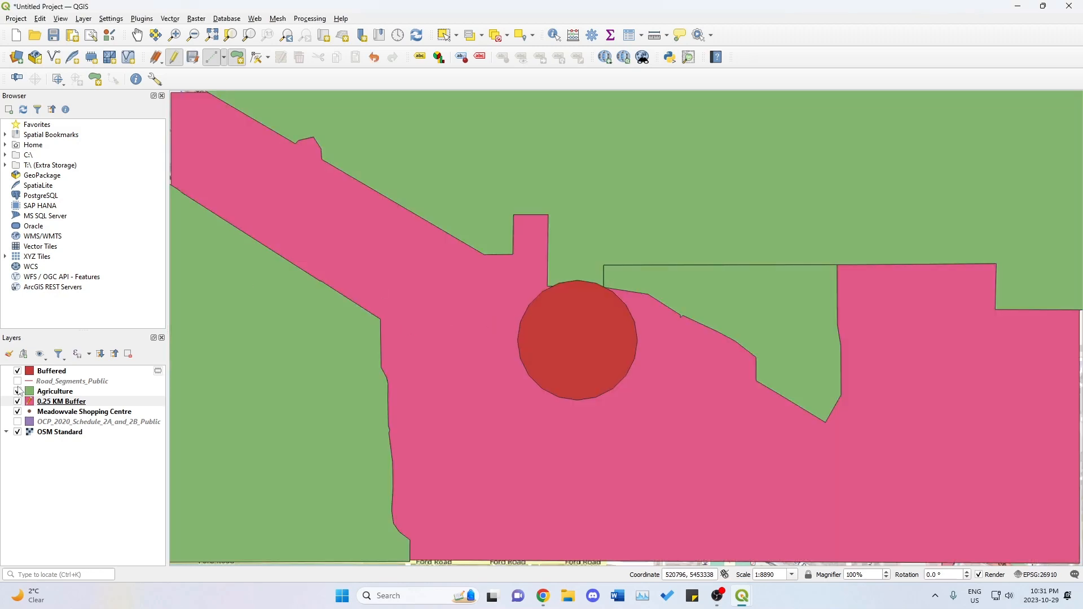
left_click(175, 57)
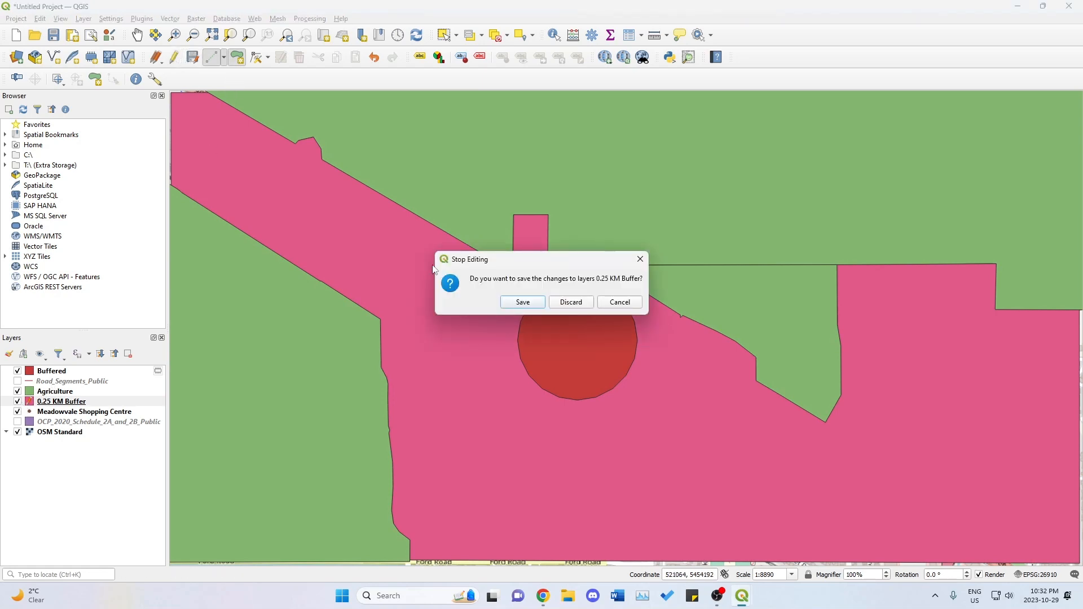
left_click(523, 302)
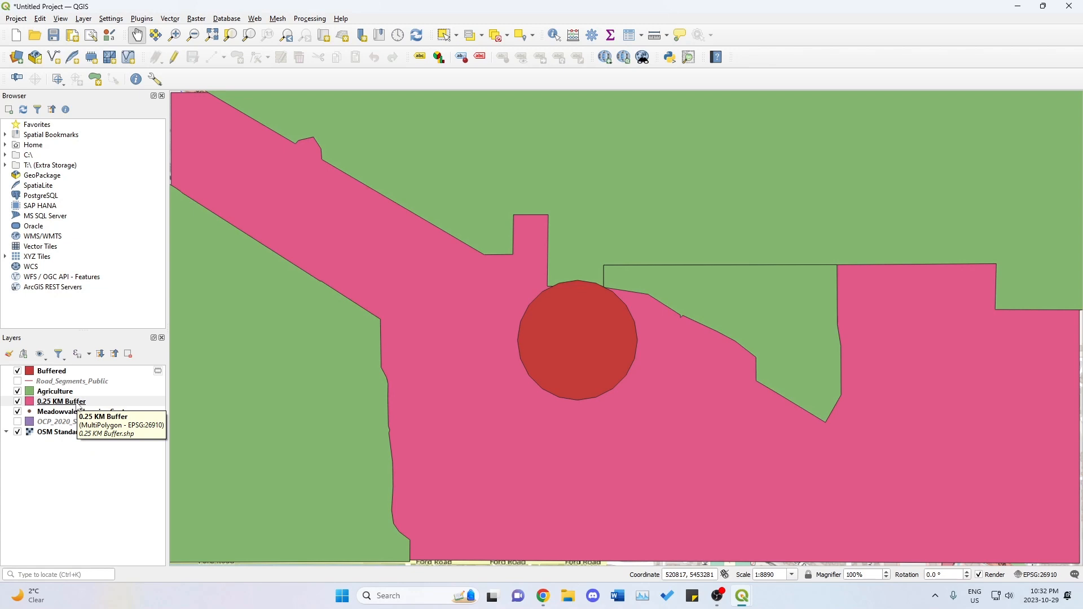
Move the 0.25 KM Buffer layer above the Buffered layer in the layer order.
left_click_drag(78, 405, 82, 373)
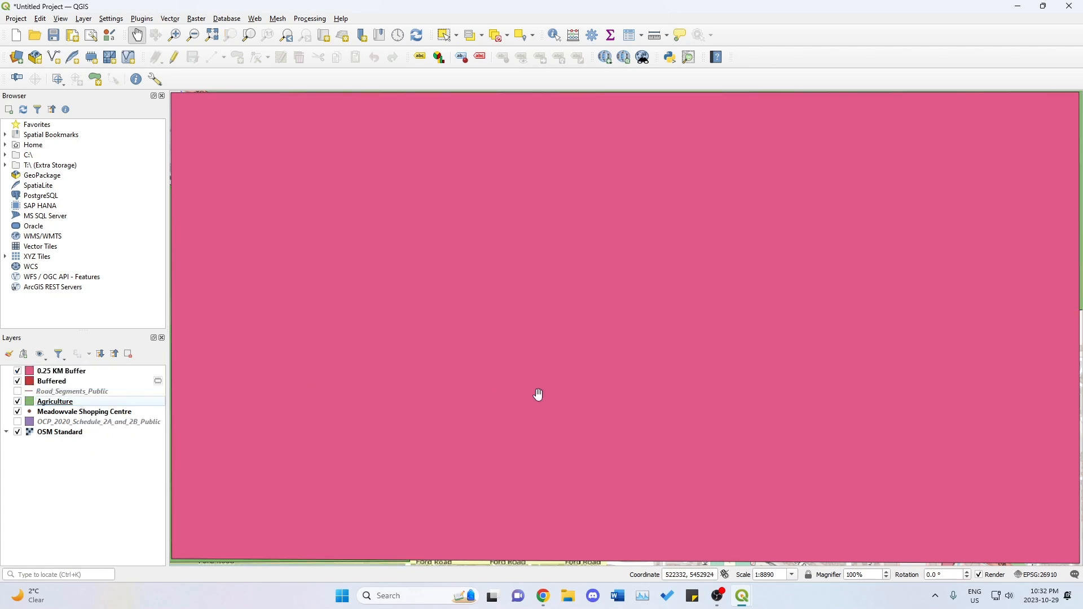
scroll(524, 370, "down", 2)
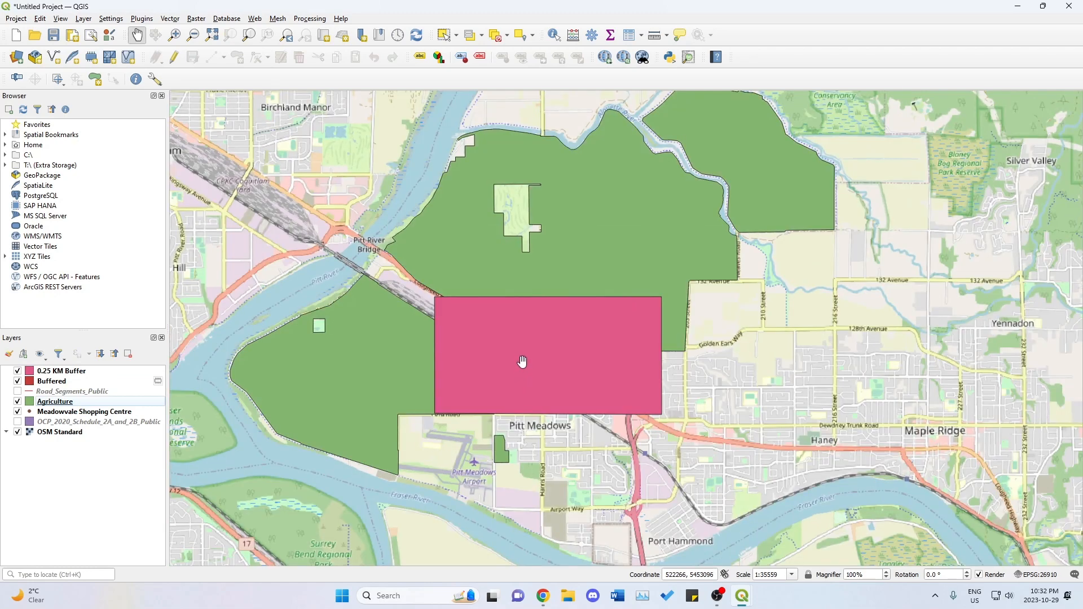
scroll(522, 361, "up", 2)
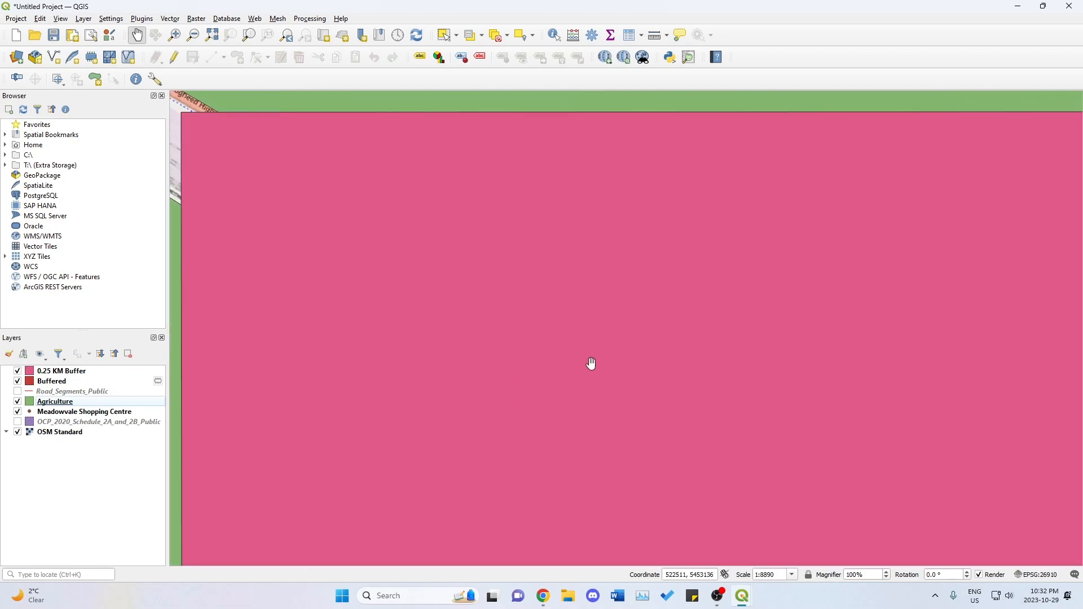
left_click_drag(592, 364, 581, 343)
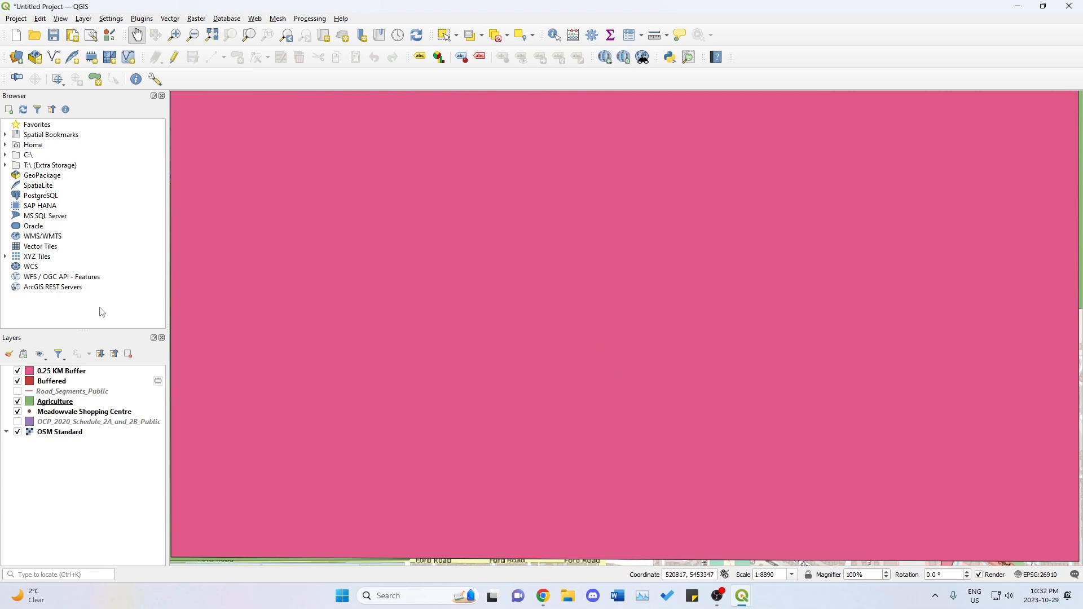
Run the Difference tool with 0.25 KM Buffer as input and Buffered as overlay, output to a temporary layer, and close the tool.
left_click(80, 371)
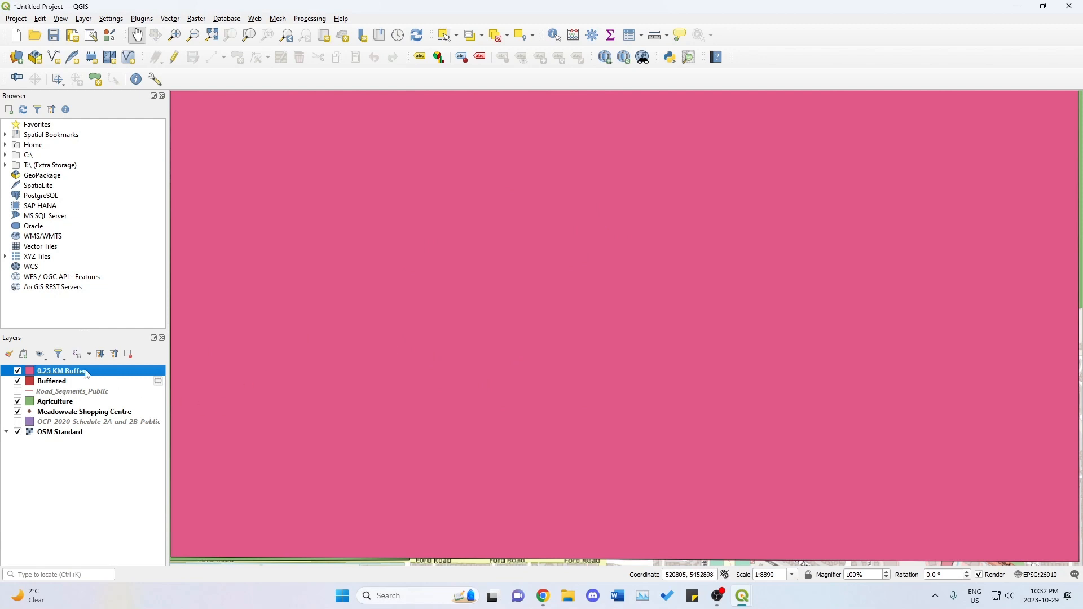
left_click(169, 19)
mouse_move(187, 30)
left_click(304, 70)
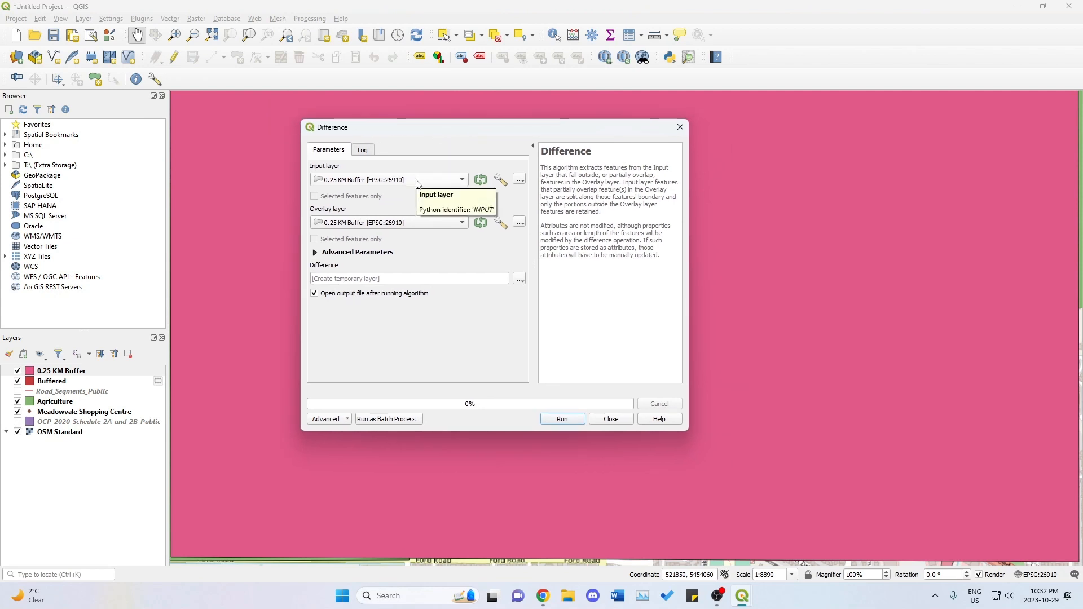
left_click(417, 180)
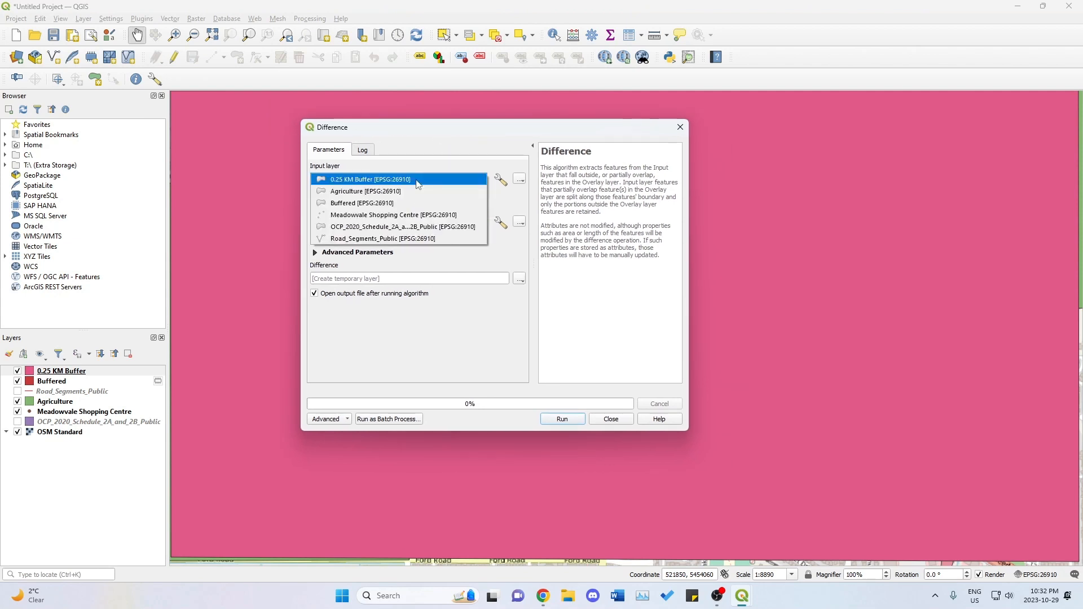
left_click(417, 184)
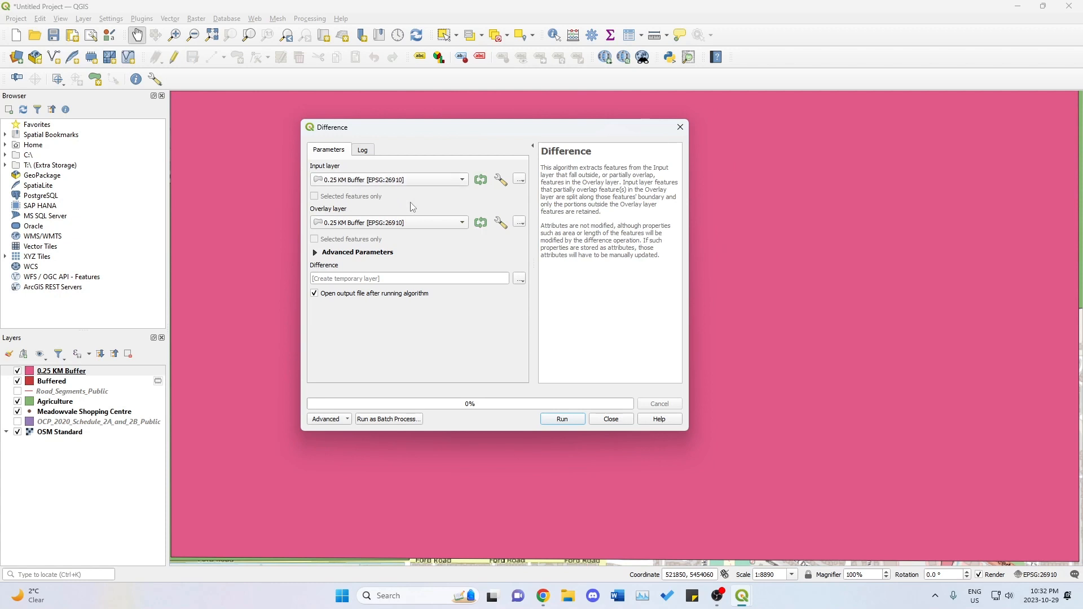
left_click(409, 222)
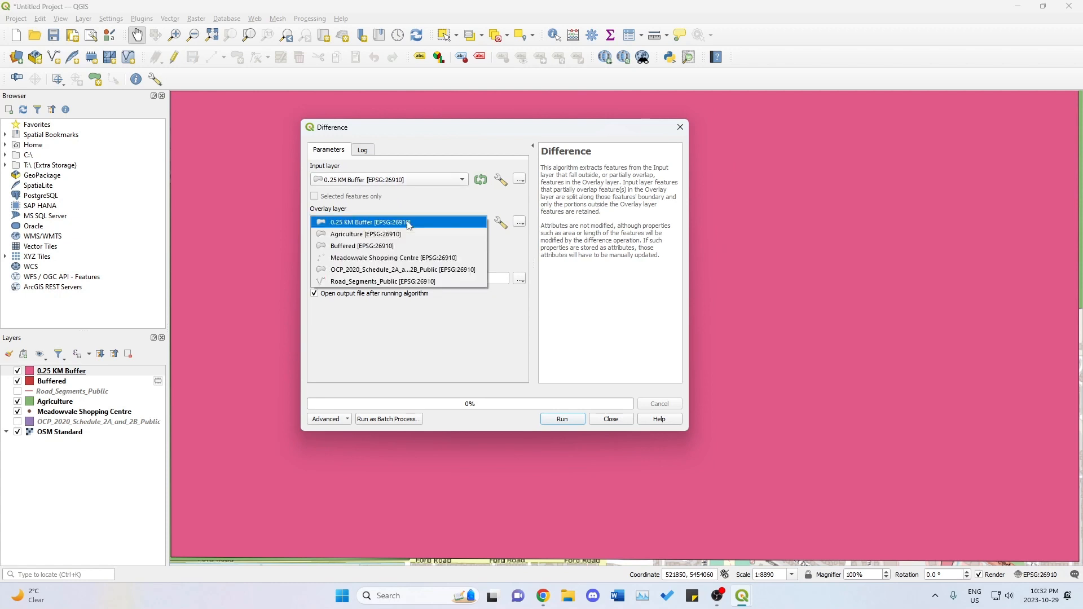
left_click(397, 247)
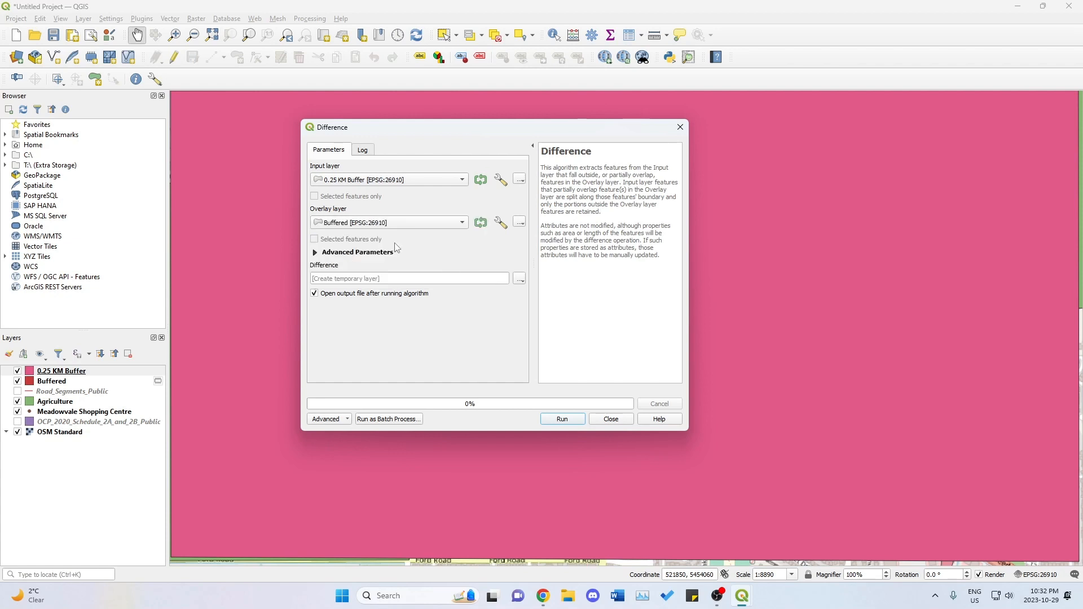
left_click(563, 419)
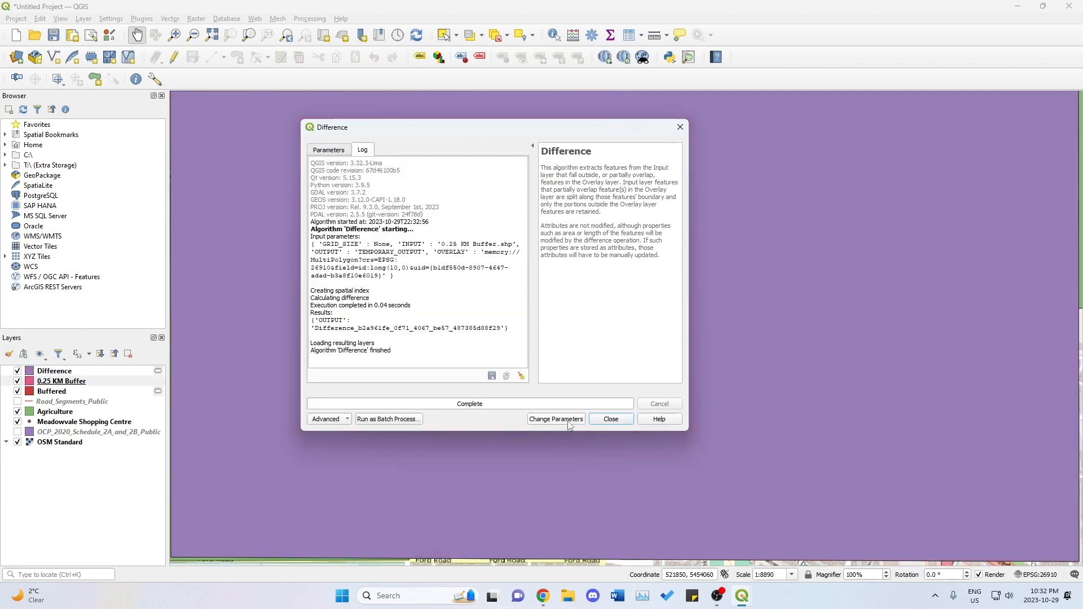
left_click(610, 425)
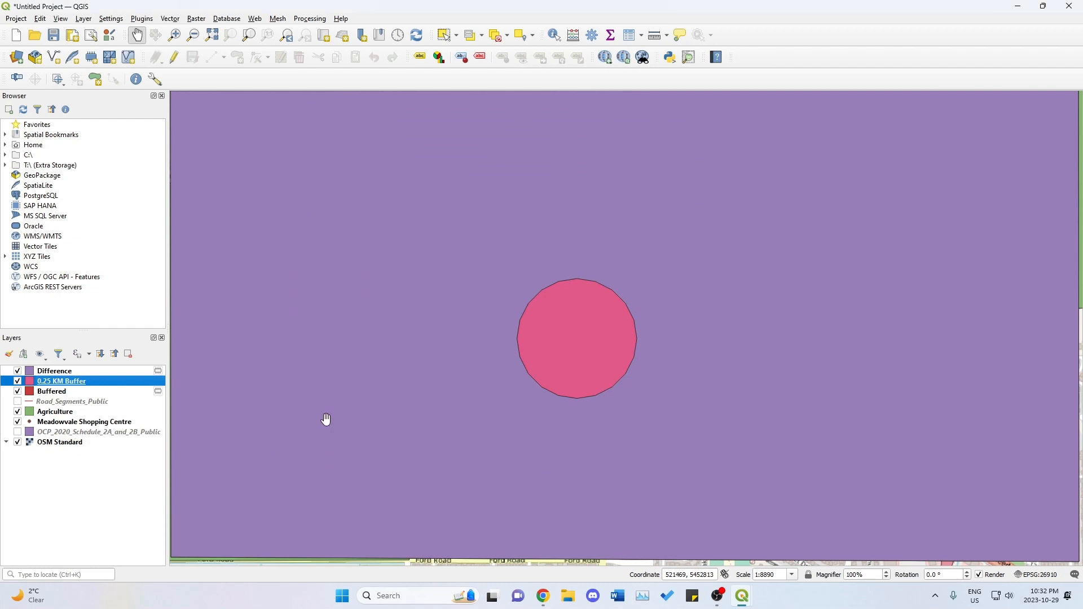
Hide the 0.25 KM Buffer and Buffered layers to expose the base map inside the circular cut-out around the shopping centre.
left_click(17, 383)
left_click(21, 395)
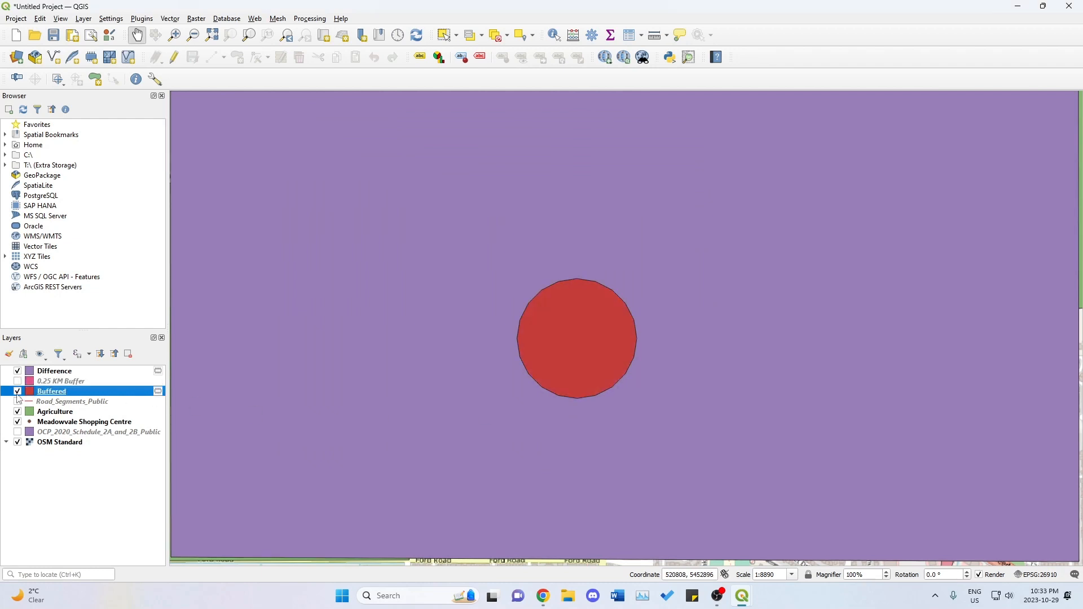
left_click(17, 392)
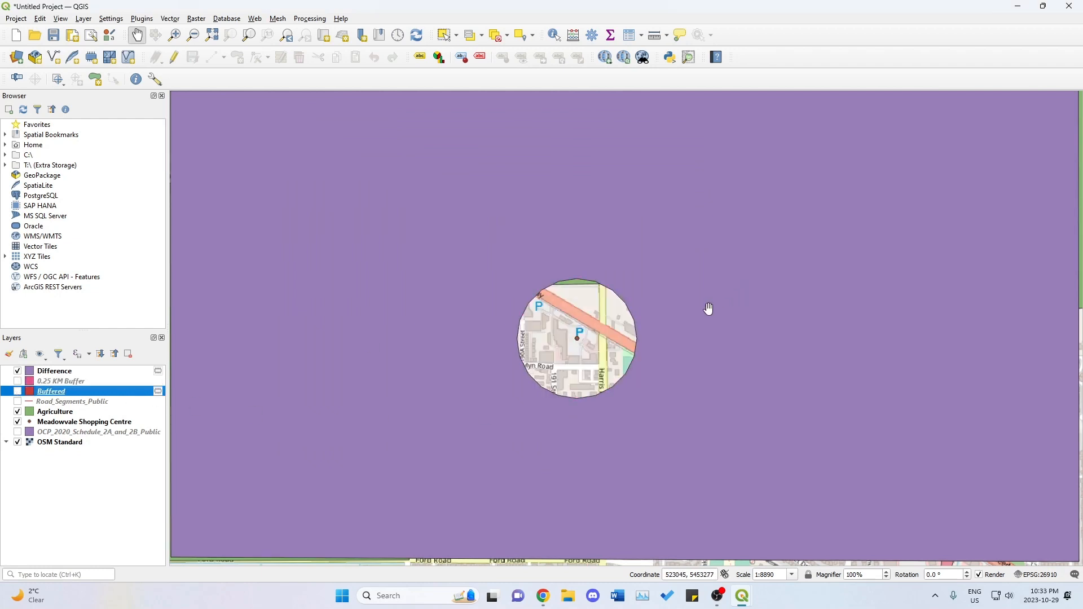
scroll(619, 335, "up", 1)
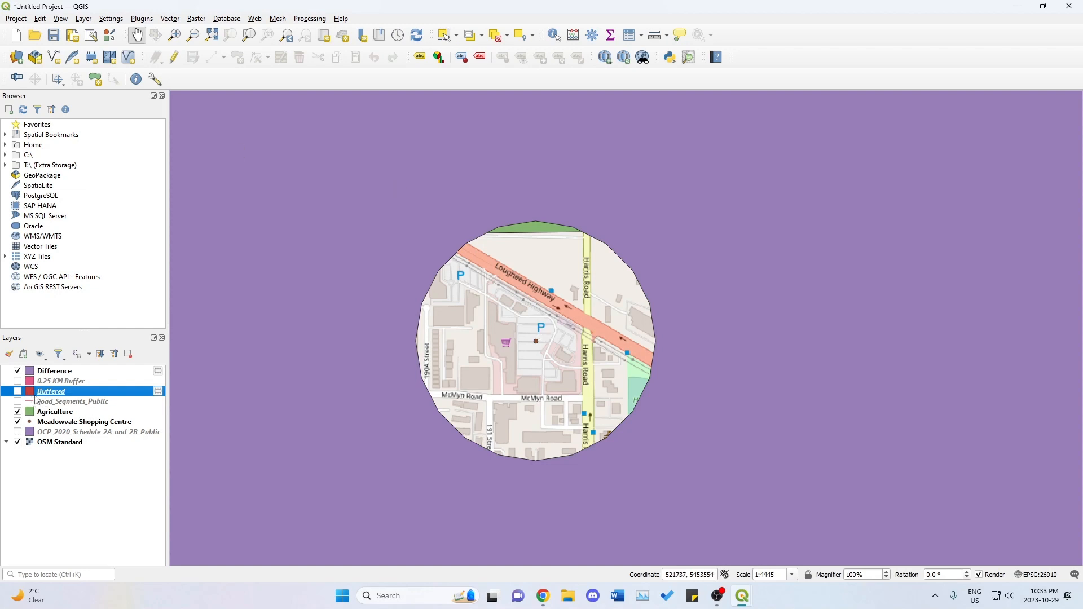
Check the criterion about being next to Lougheed Highway on the Canva slide, then return to QGIS and show the Road_Segments_Public layer.
left_click(543, 595)
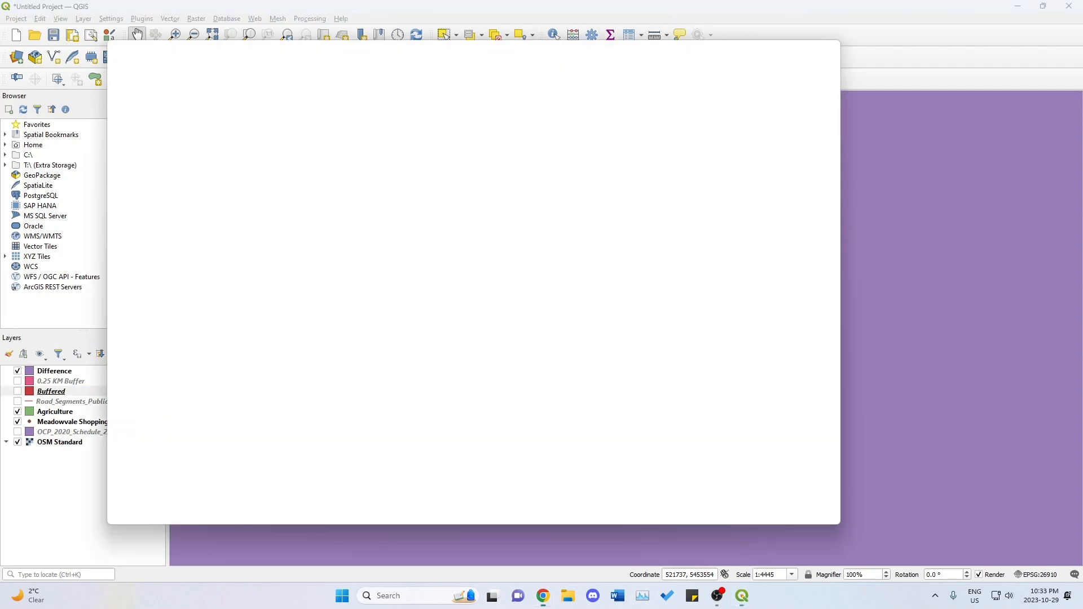
left_click_drag(405, 51, 421, 50)
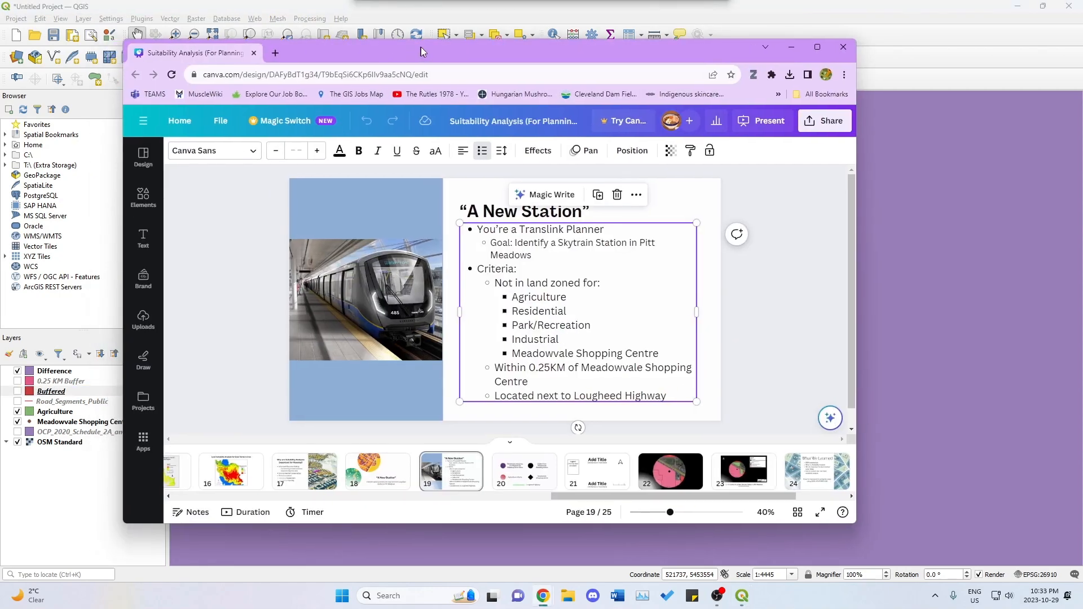
left_click(537, 396)
left_click_drag(665, 394, 493, 396)
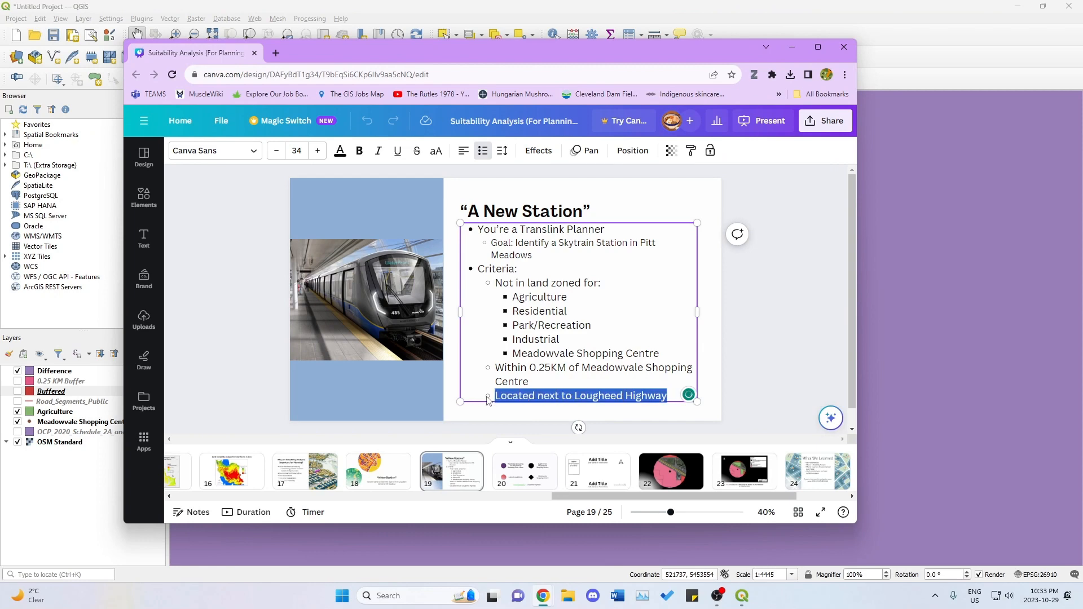
left_click(792, 47)
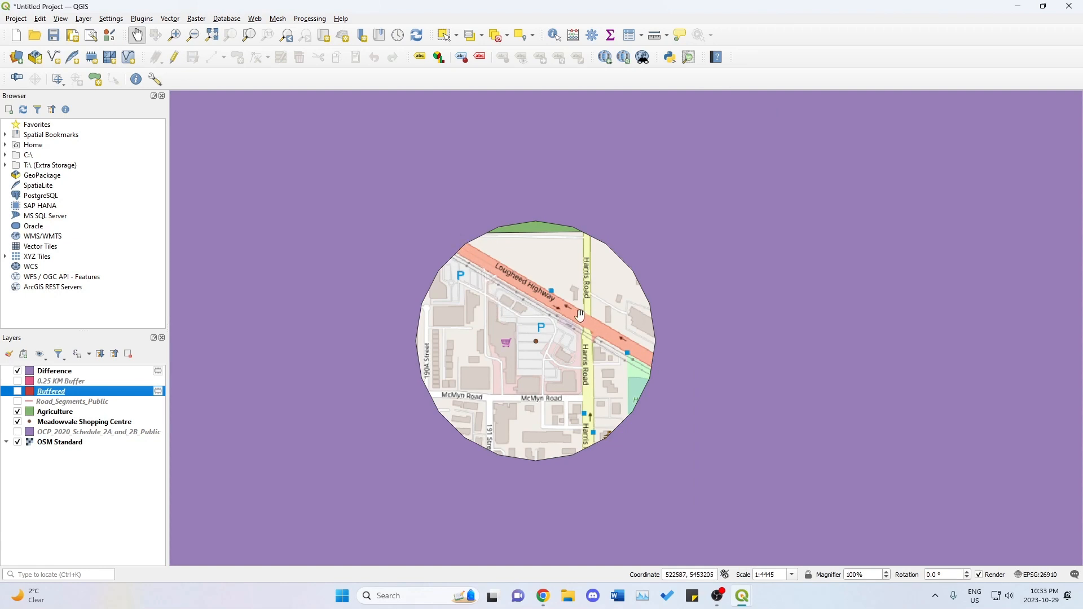
left_click(18, 402)
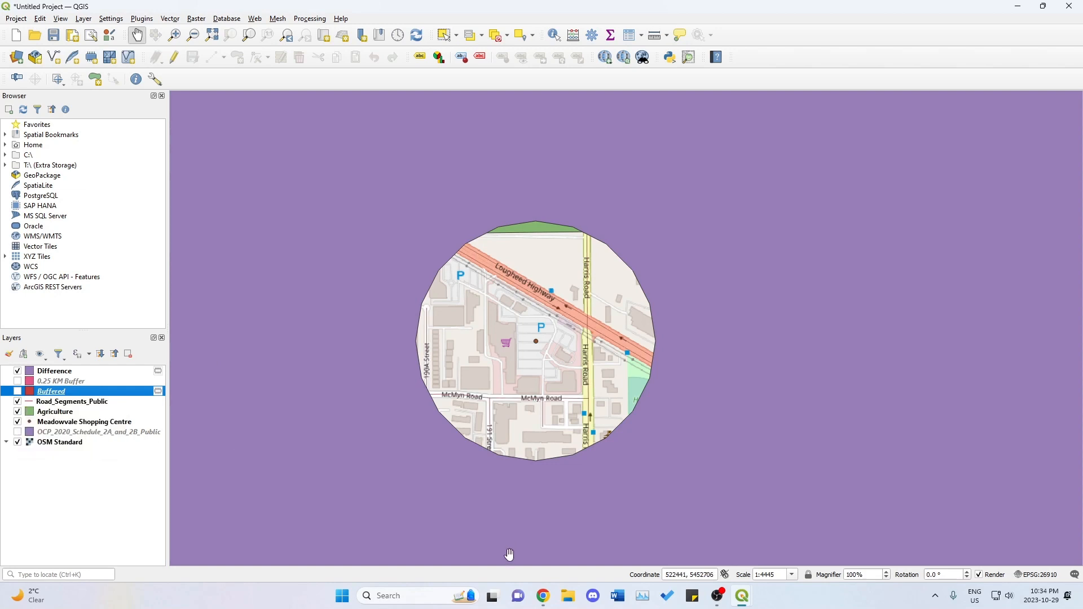
In Chrome, close the old PlanworX and Stack Exchange pages, open Meadows Mapview from the Pitt Meadows maps page, and accept its disclaimer.
mouse_move(544, 595)
mouse_move(573, 556)
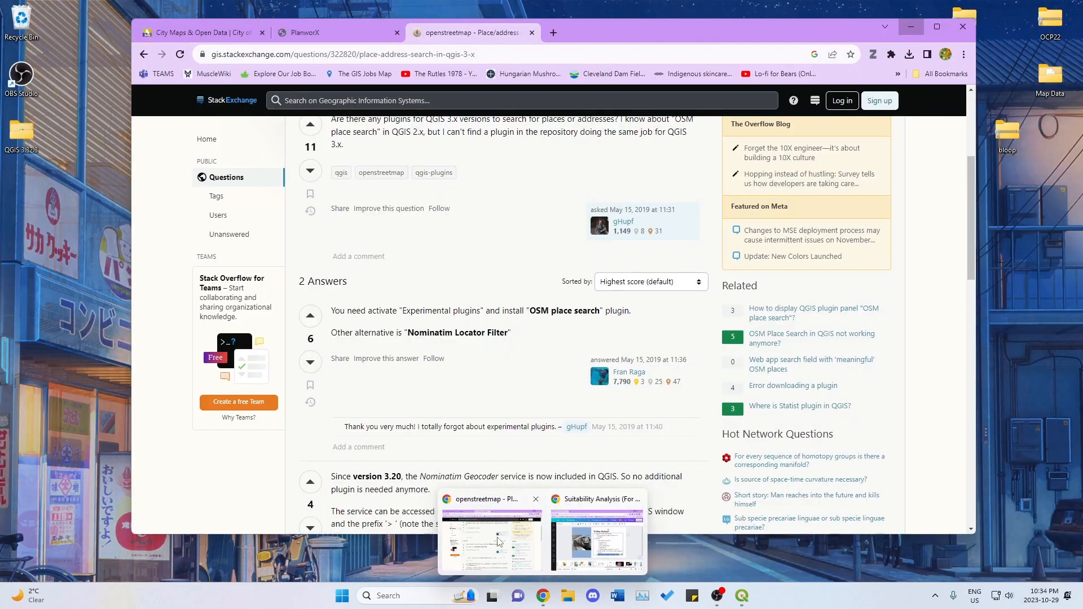
left_click(491, 540)
left_click(203, 32)
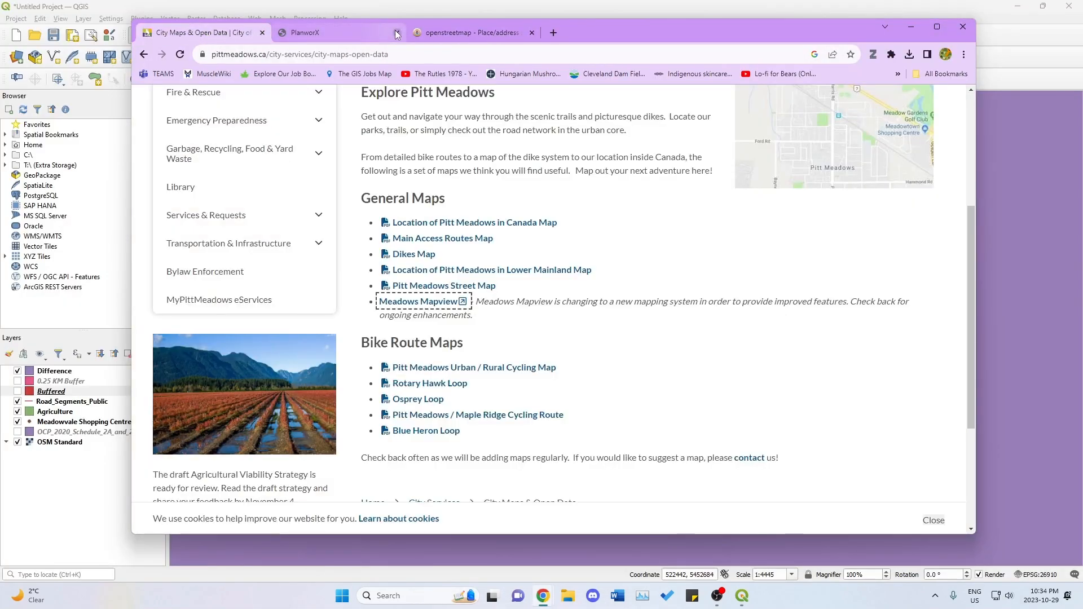
left_click(396, 33)
left_click(397, 32)
left_click(438, 299)
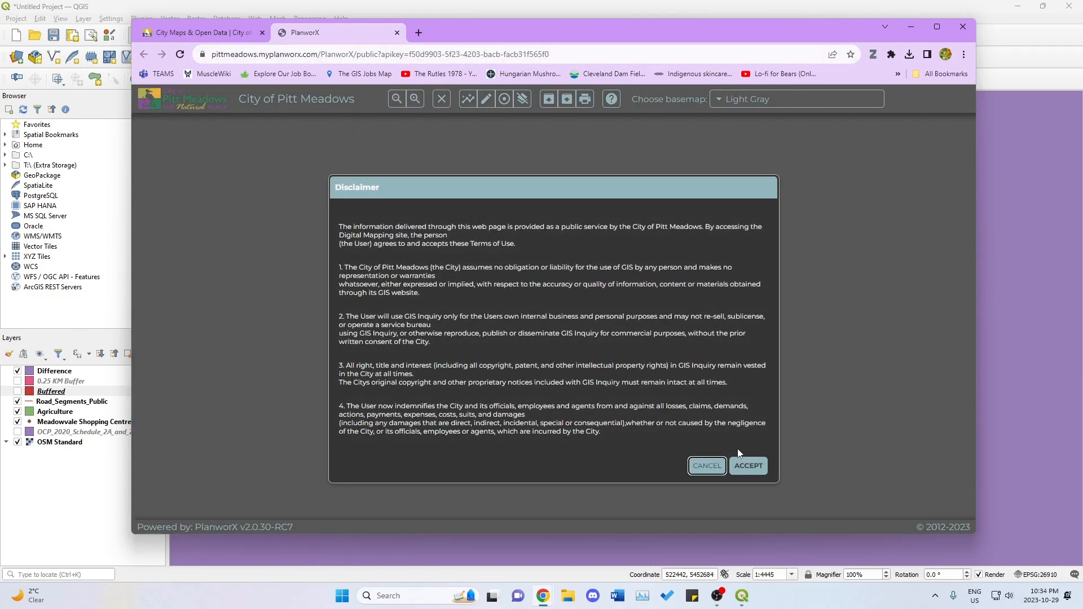
left_click(745, 466)
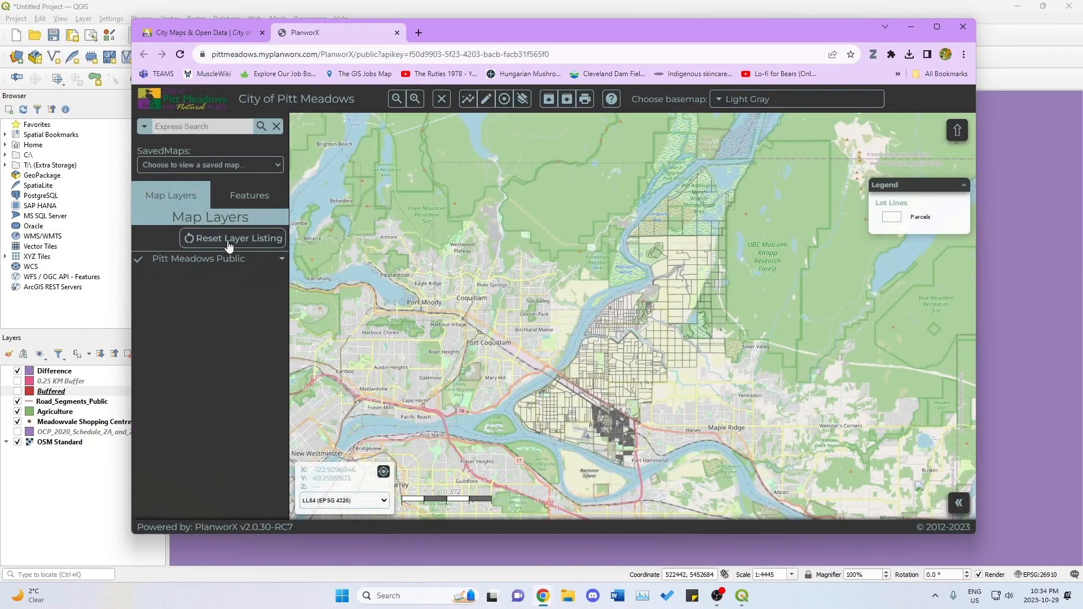
Display the Road Classes layer from the Infrastructure group of Pitt Meadows Public on the web map, then return to QGIS.
left_click(190, 260)
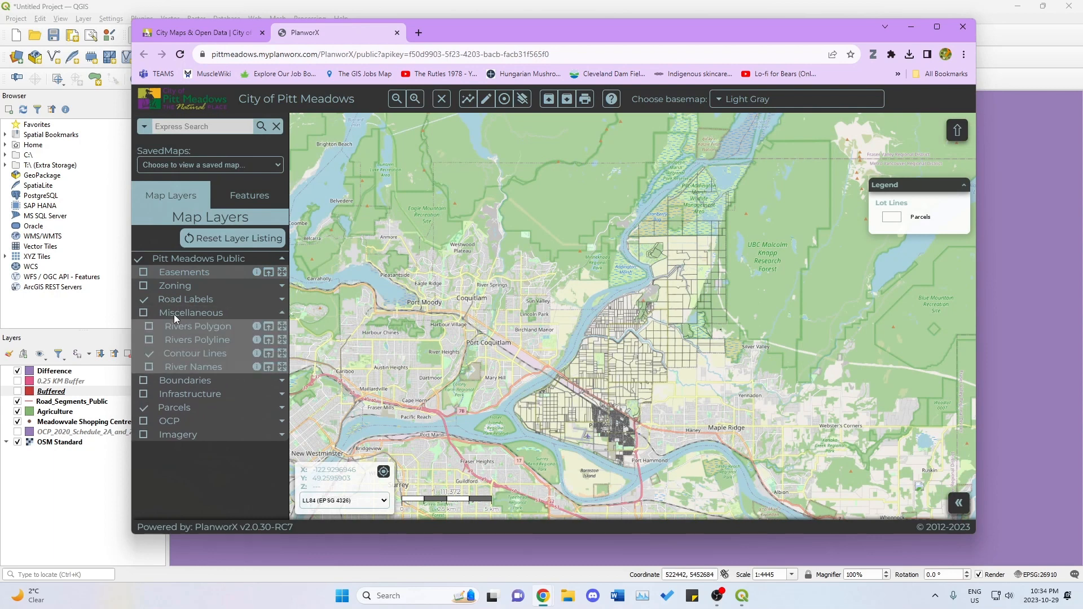
left_click(181, 327)
left_click(180, 328)
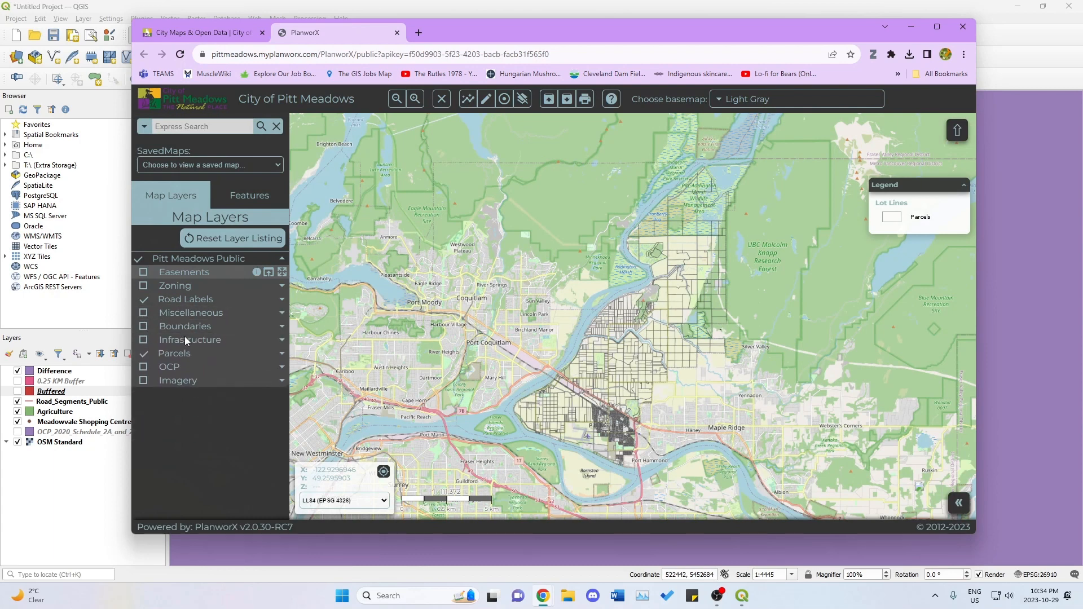
left_click(185, 338)
left_click(180, 367)
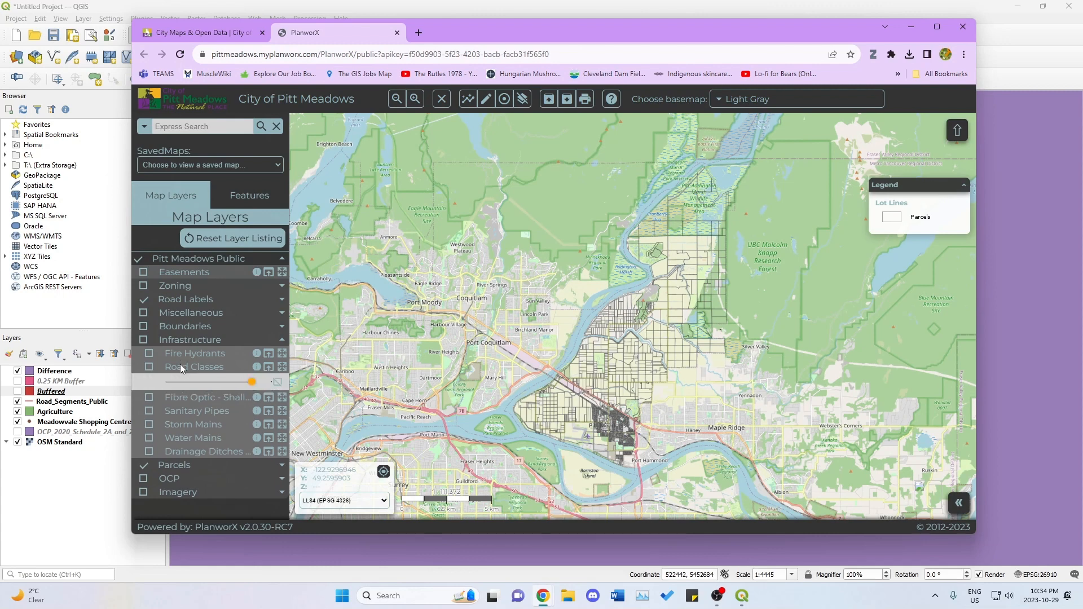
left_click(149, 366)
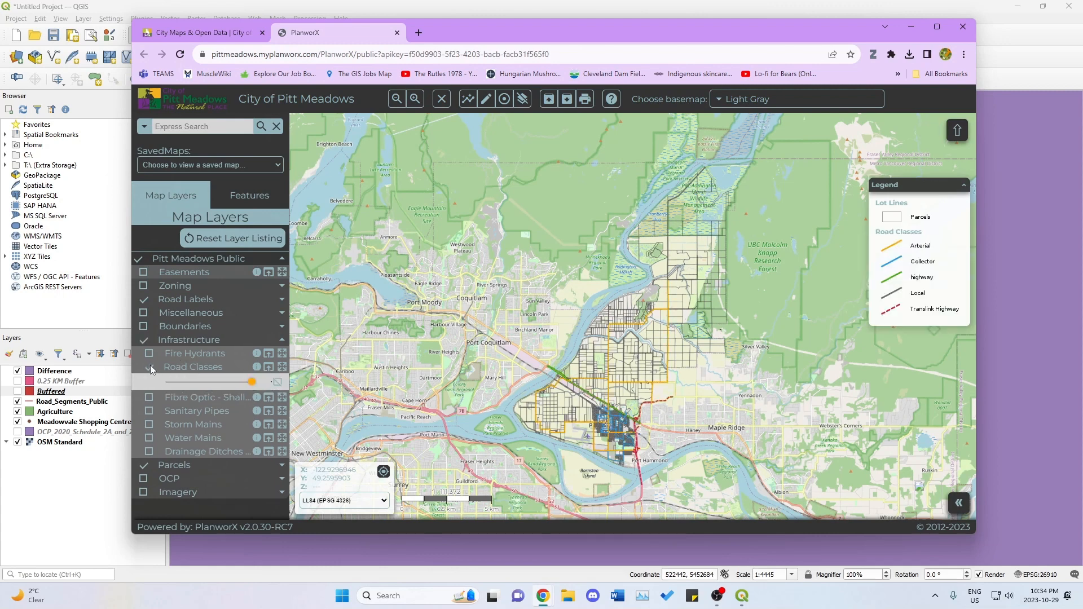
left_click(150, 367)
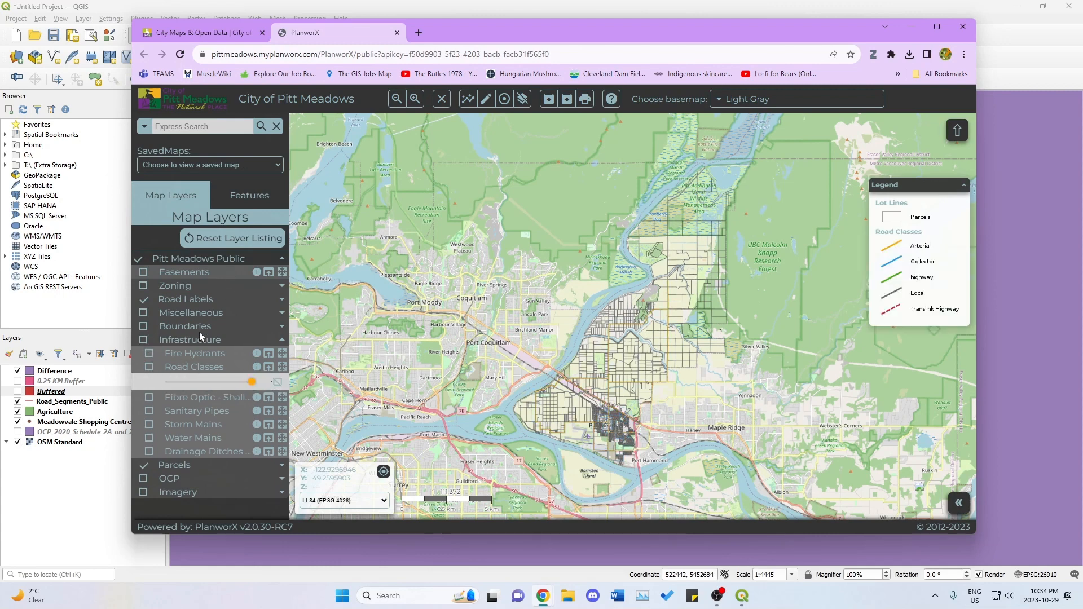
left_click(149, 366)
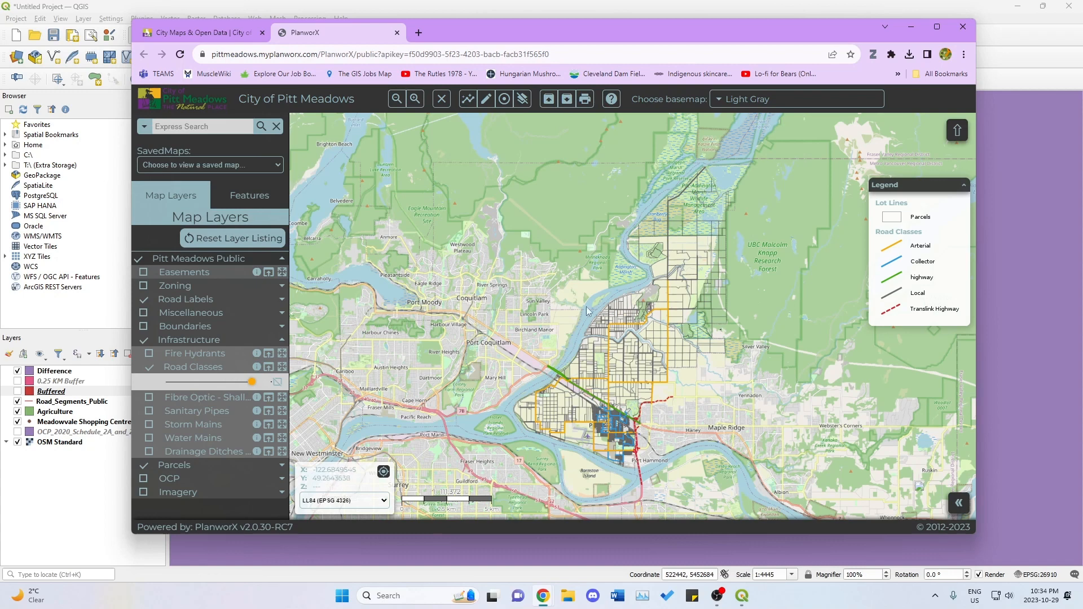
left_click(911, 26)
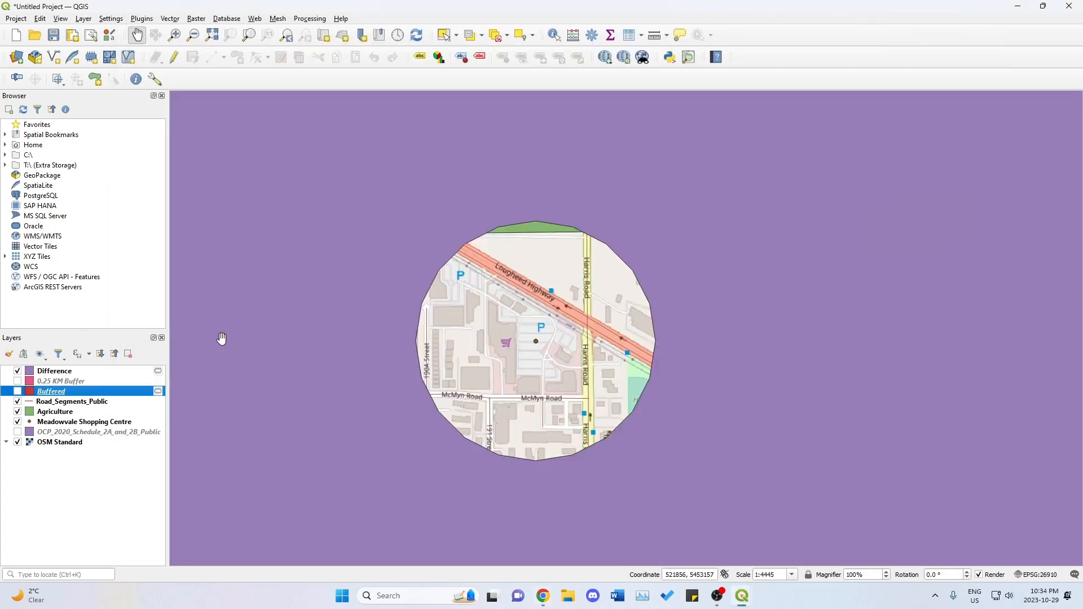
Open the attribute table of the Road_Segments_Public layer and display it in table view.
left_click(69, 404)
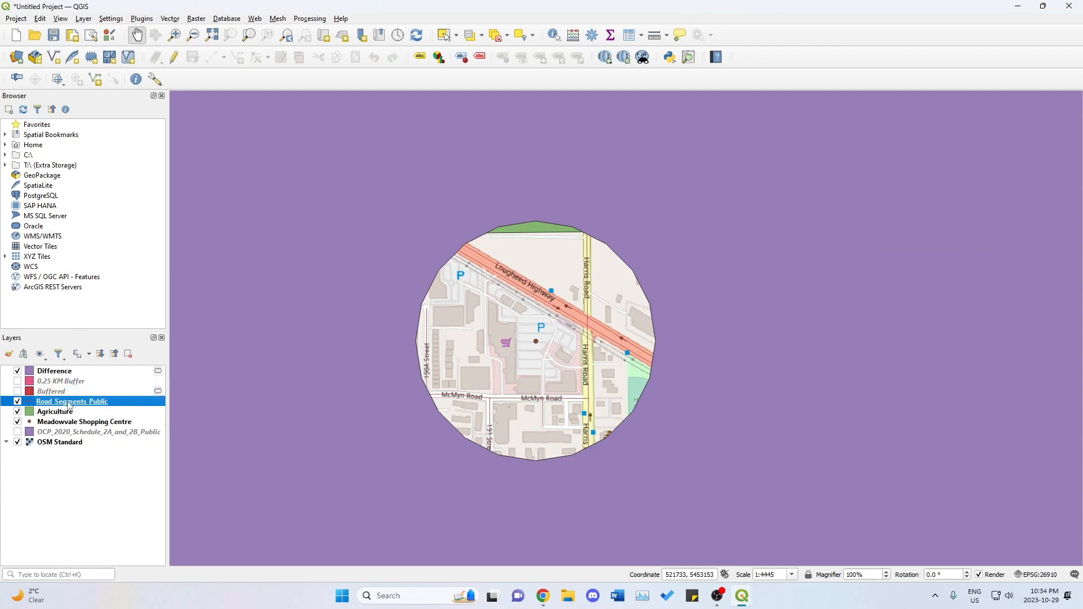
right_click(69, 404)
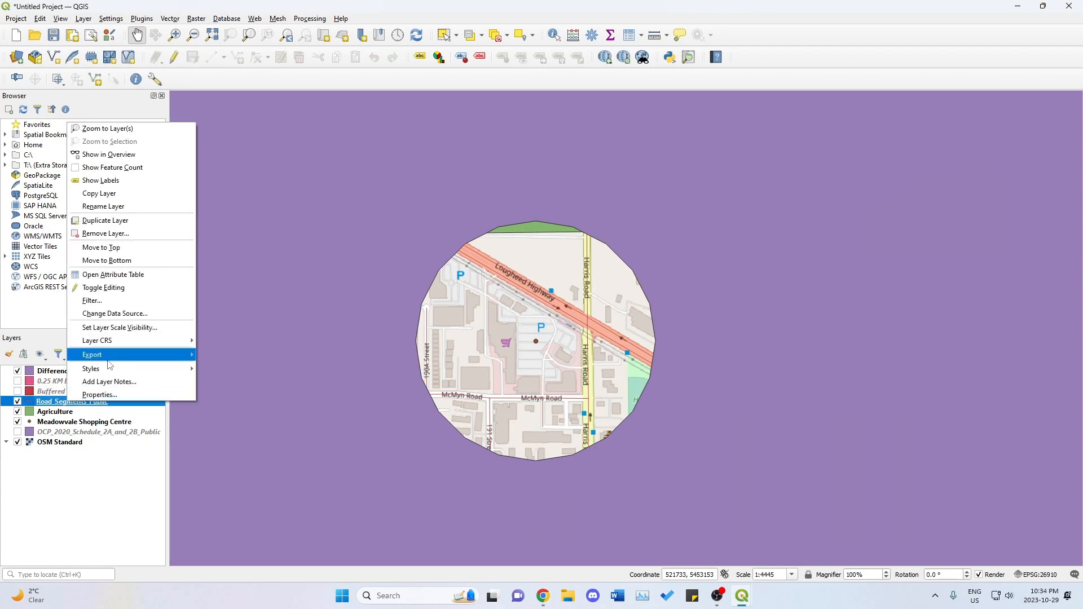
mouse_move(107, 360)
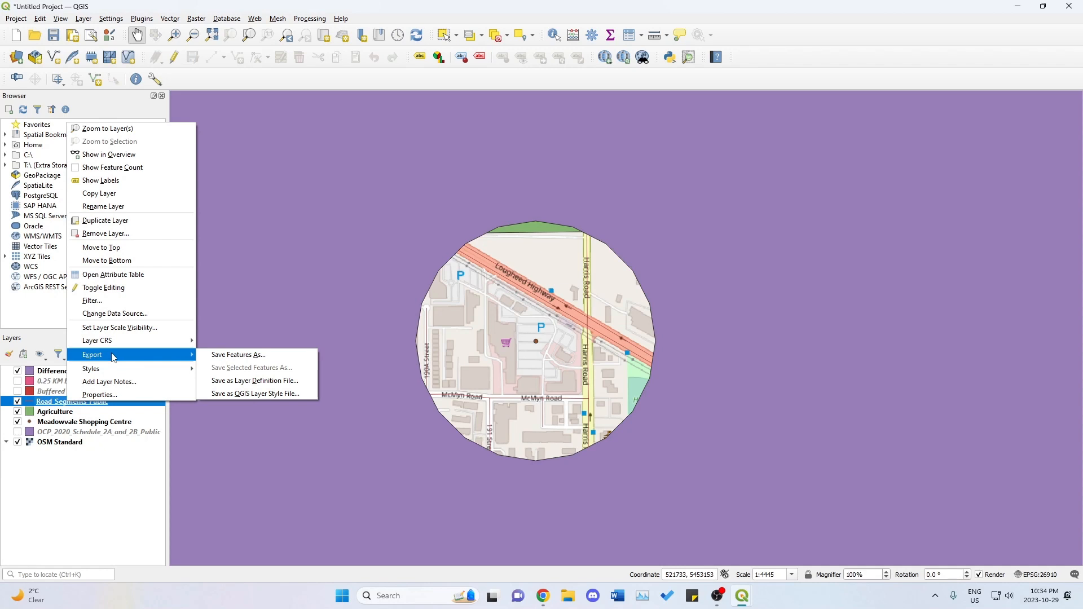
left_click(130, 275)
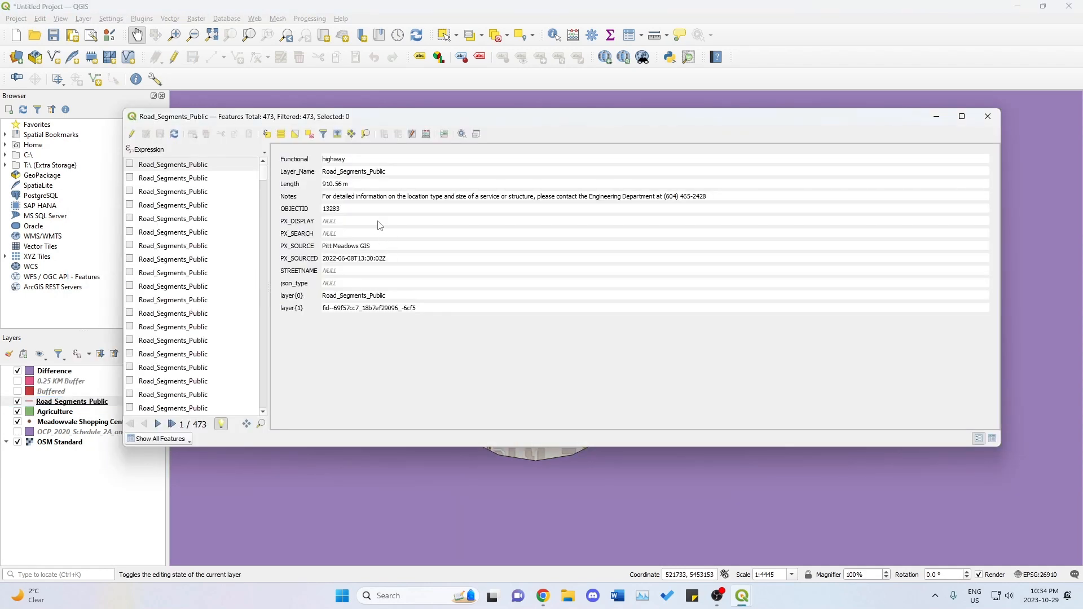
left_click(324, 136)
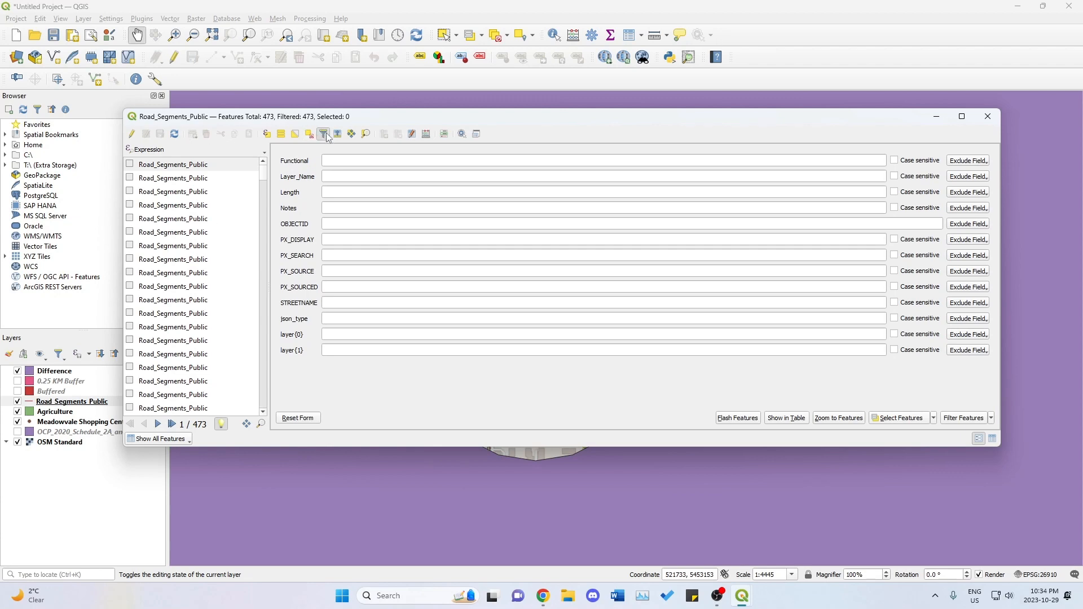
left_click(326, 135)
left_click(991, 439)
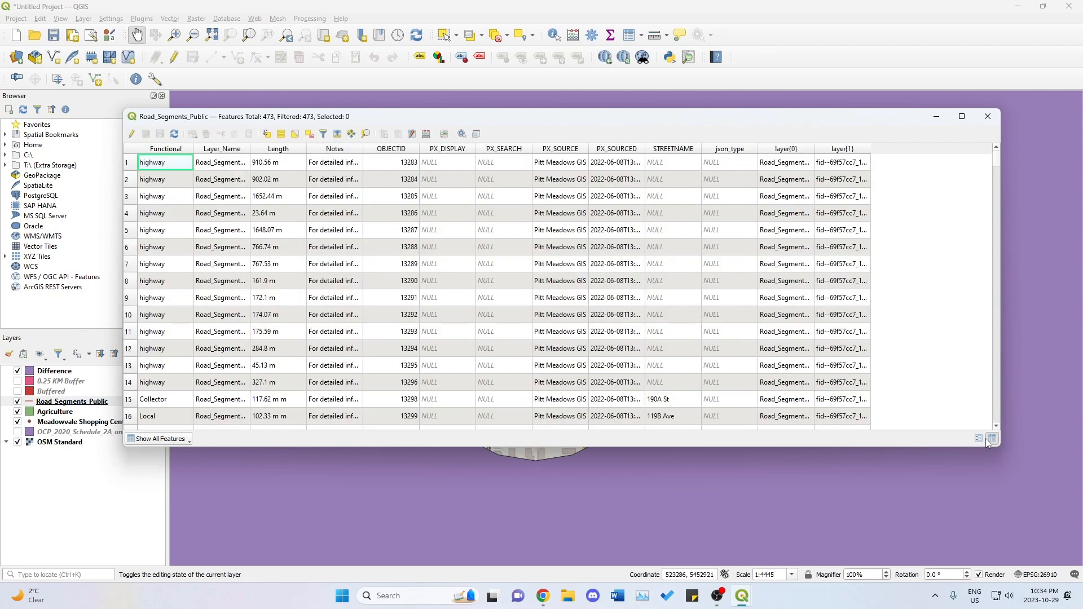
Sort the road segments by the Functional field in descending order and look through the records for the highway rows.
left_click(162, 150)
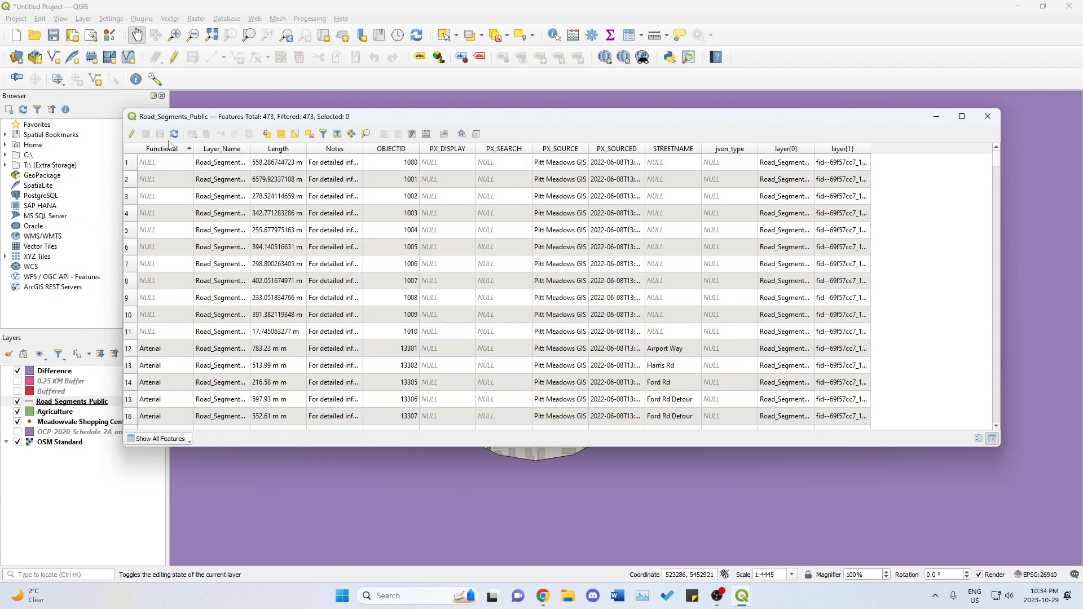
left_click(188, 150)
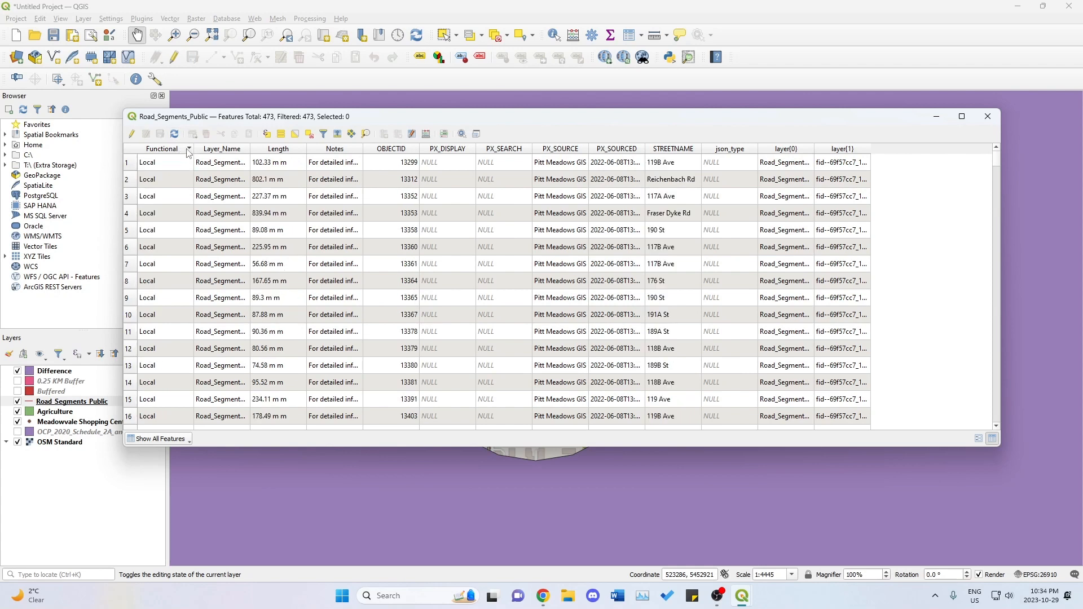
scroll(184, 186, "down", 6)
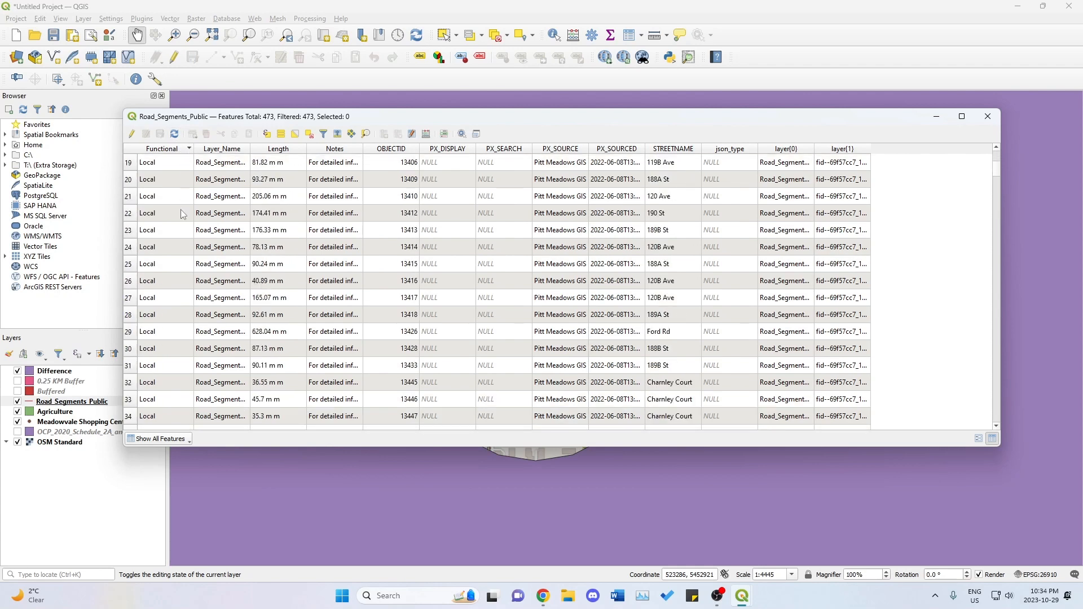
scroll(180, 210, "down", 4)
left_click_drag(998, 179, 996, 333)
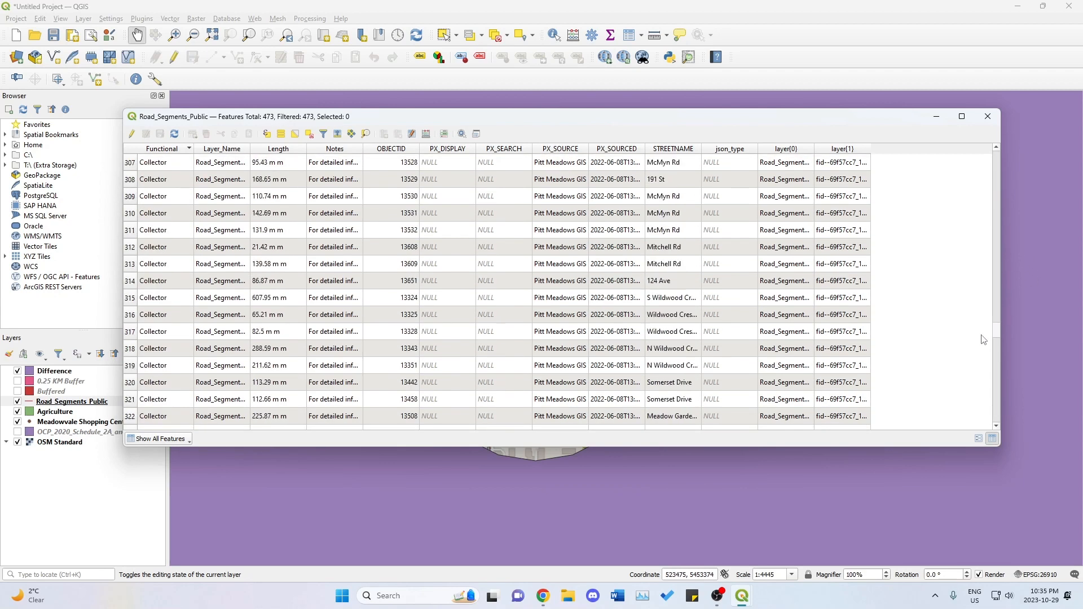
scroll(981, 316, "up", 11)
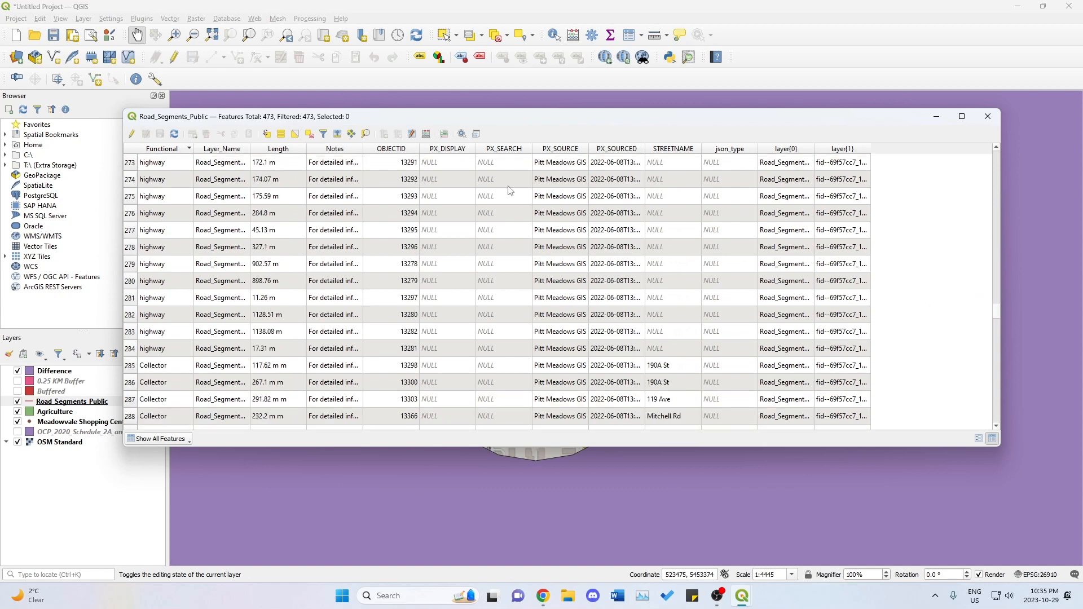
Select the road segments whose Functional field contains "highway" using the form filter, and close the attribute table.
left_click(325, 133)
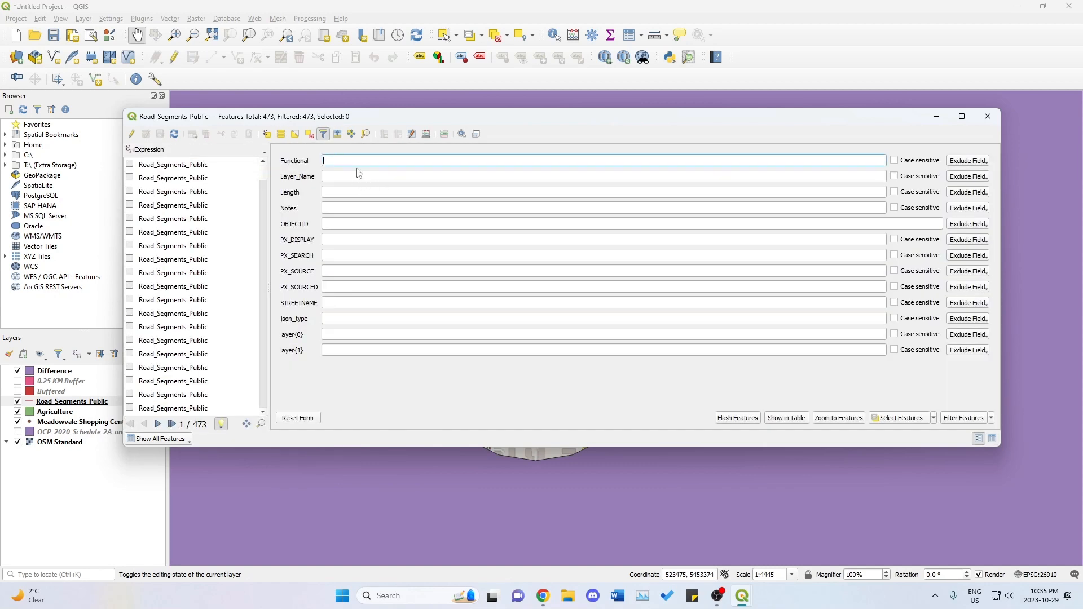
type("hgh")
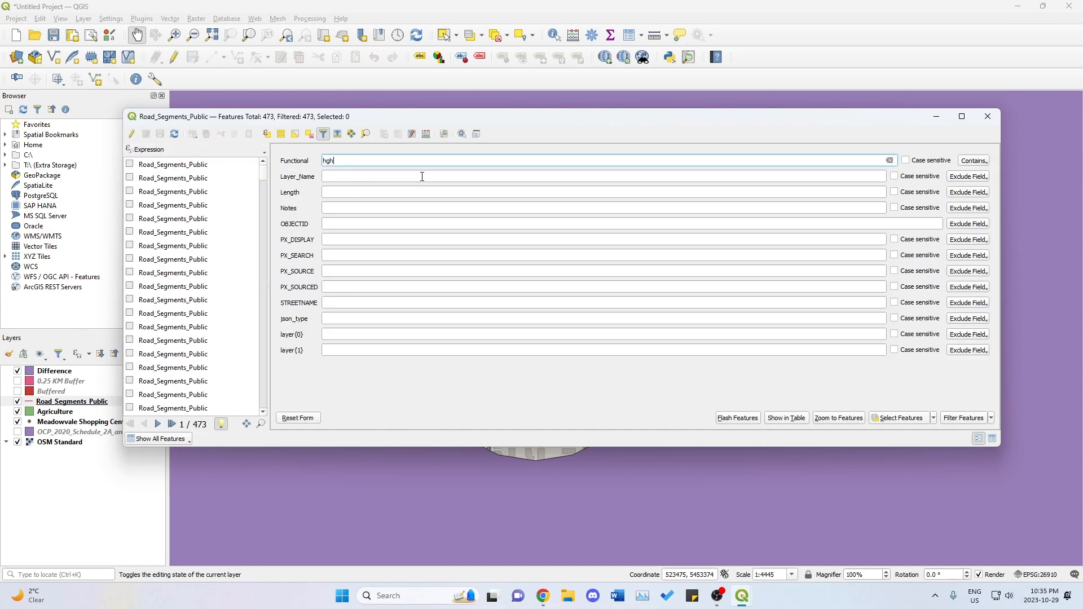
key("BackSpace")
key("BackSpace")
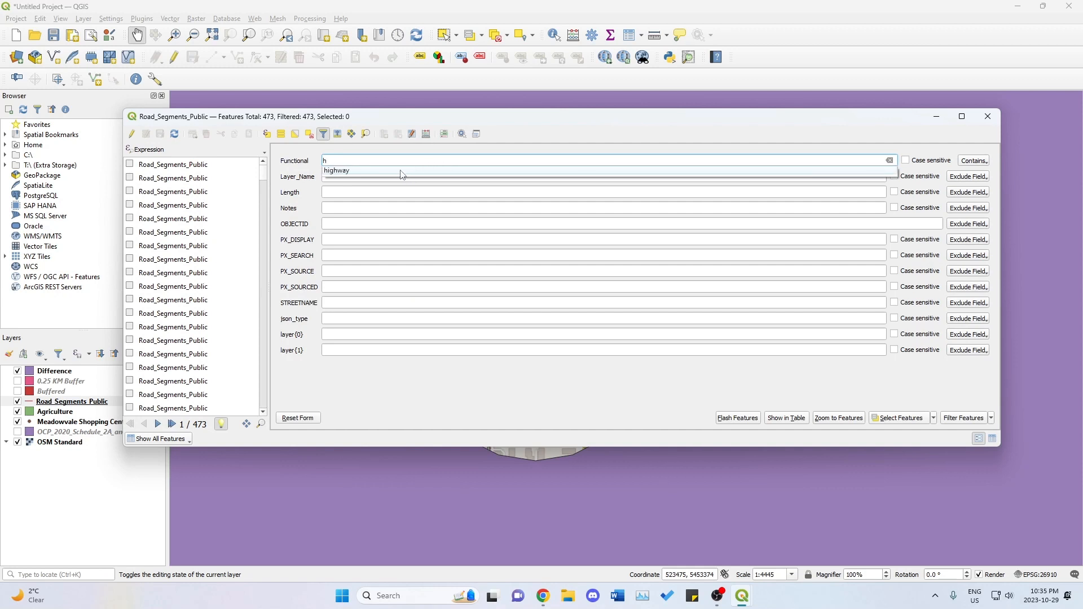
left_click(401, 172)
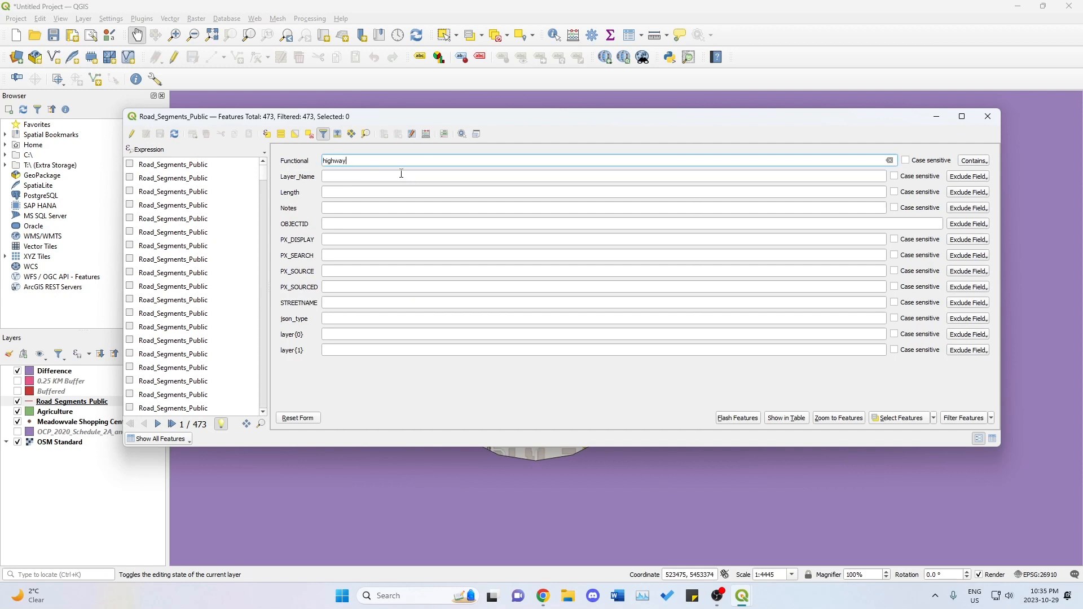
left_click(914, 422)
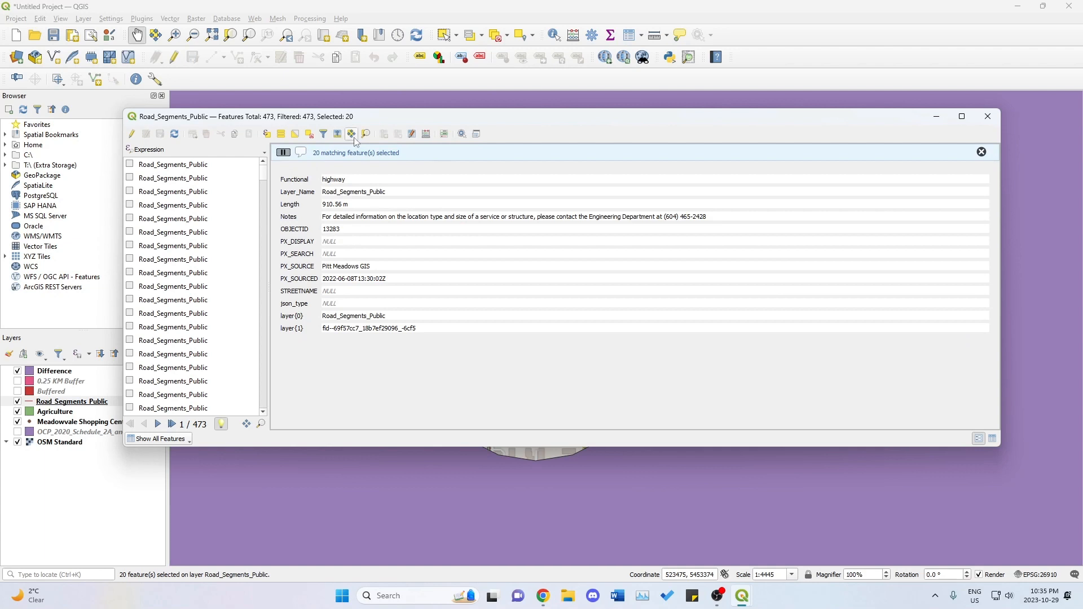
left_click(988, 116)
Export the selected Road_Segments_Public features as an ESRI Shapefile named Lougheed Highway in the project CRS EPSG:26910 - NAD83 / UTM zone 10N.
right_click(96, 408)
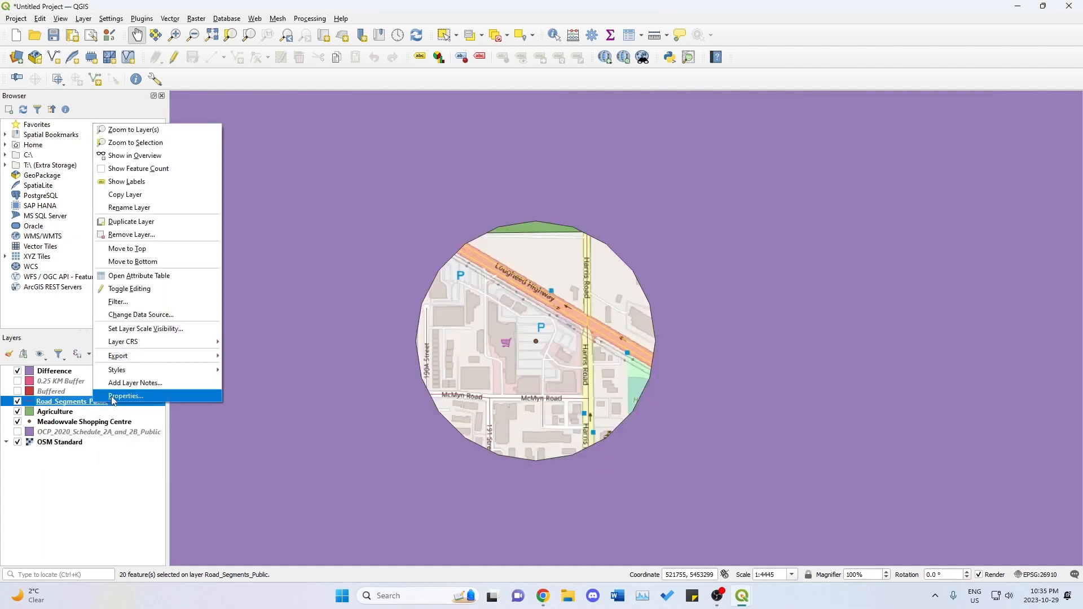
mouse_move(141, 357)
left_click(270, 369)
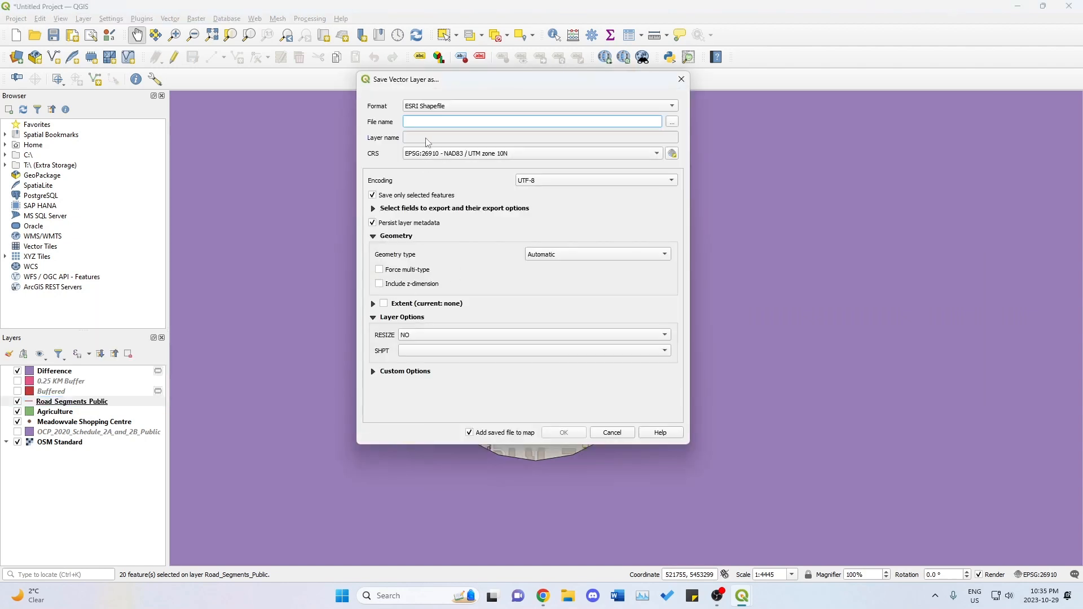
type("Lougheed Highway")
left_click(442, 153)
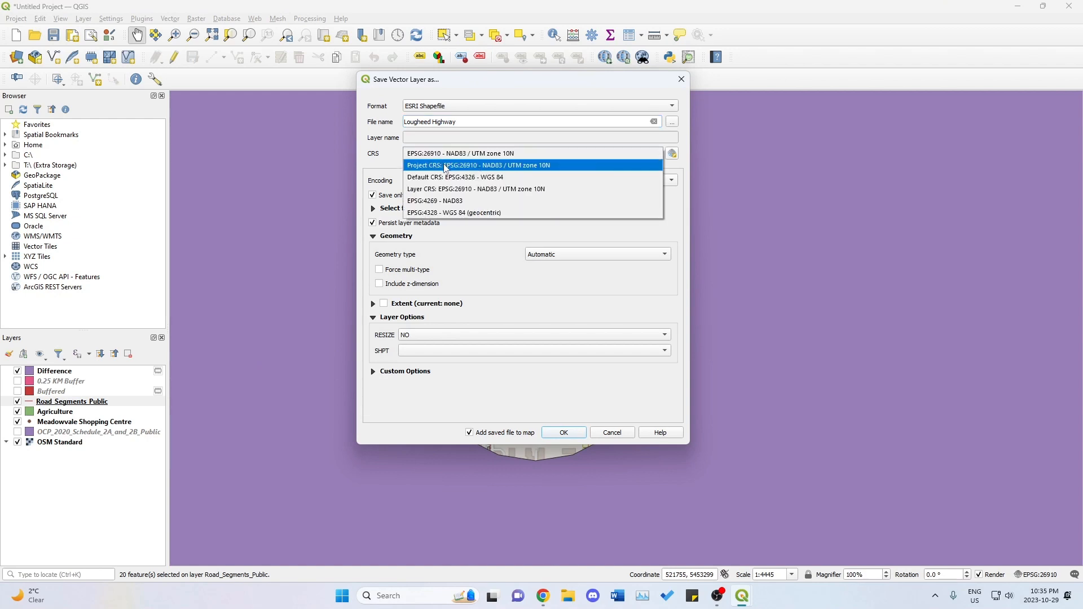
left_click(446, 166)
left_click(572, 433)
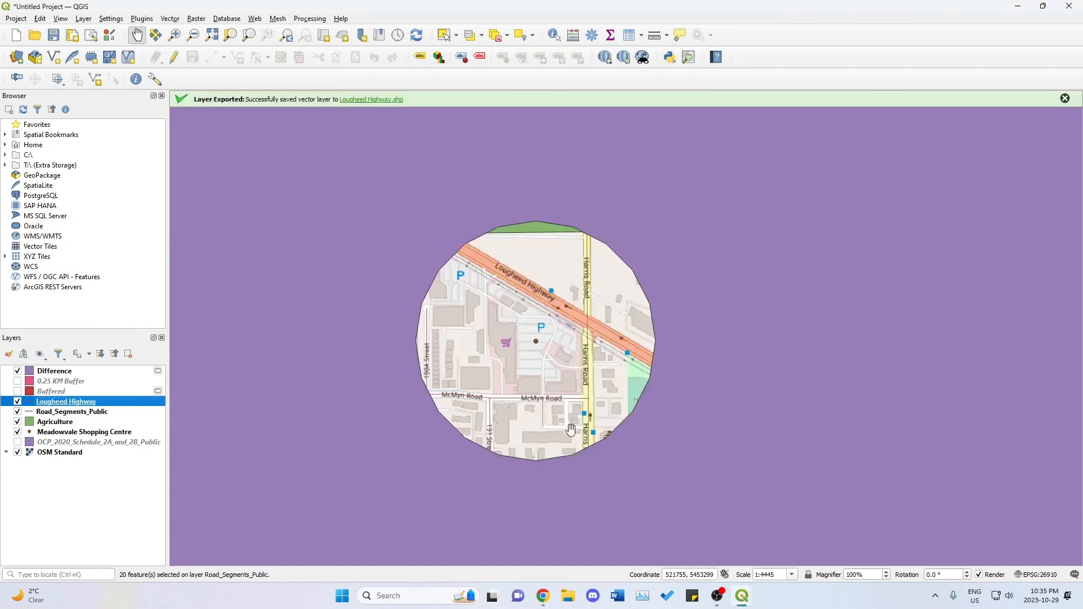
left_click(1065, 98)
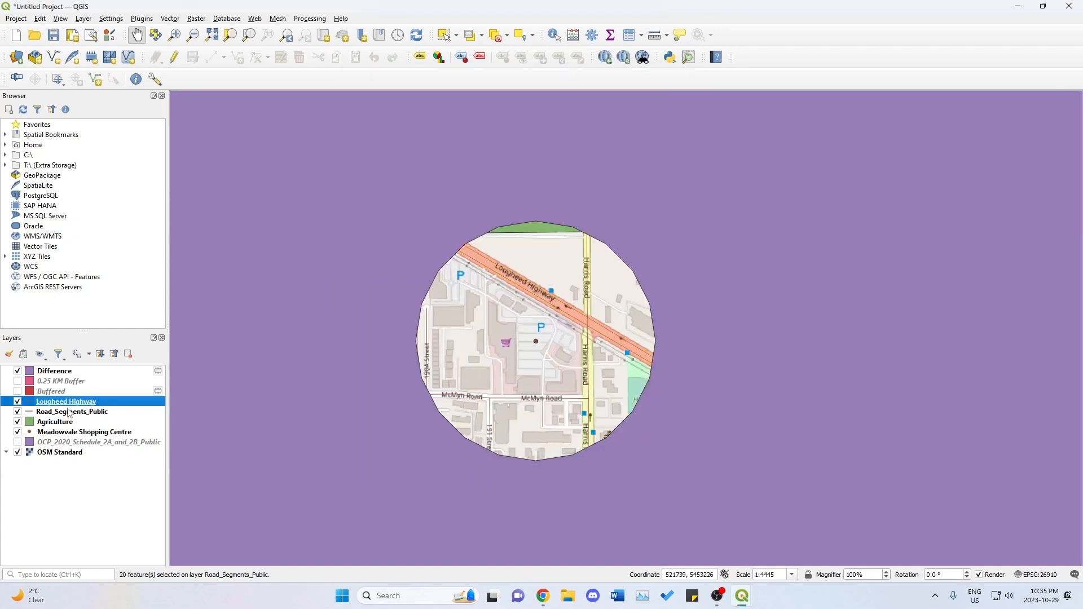
Hide the Road_Segments_Public layer and remove it from the project.
left_click(18, 412)
left_click(46, 412)
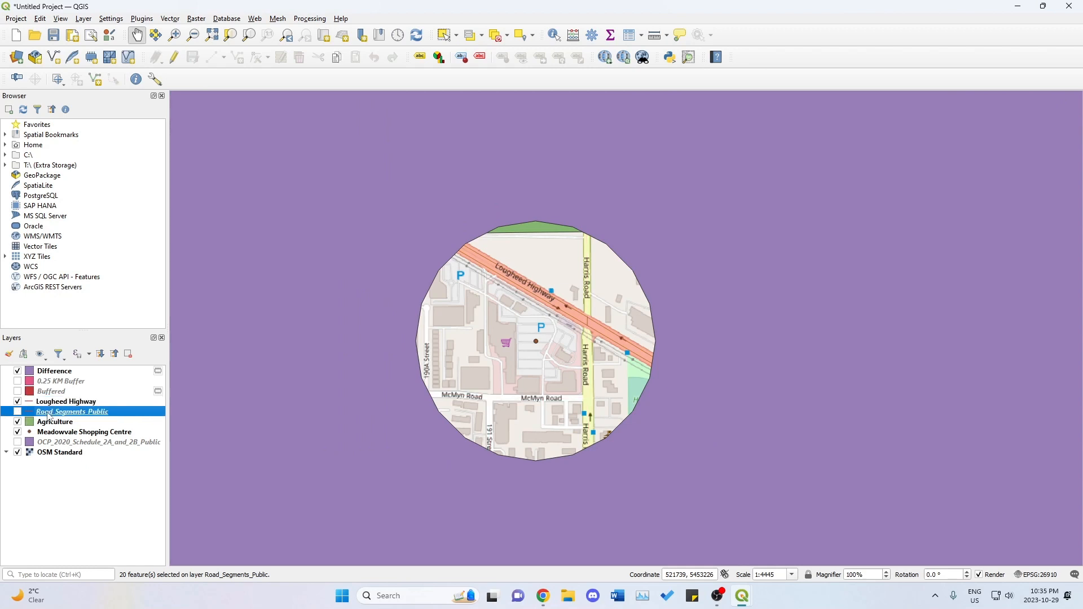
right_click(47, 412)
left_click(92, 232)
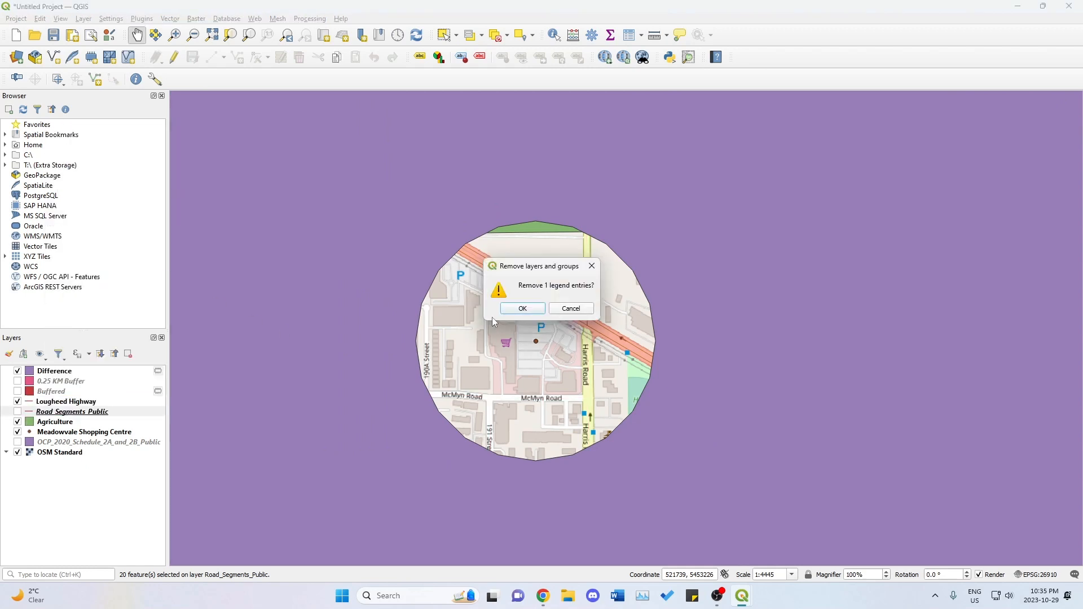
left_click(520, 310)
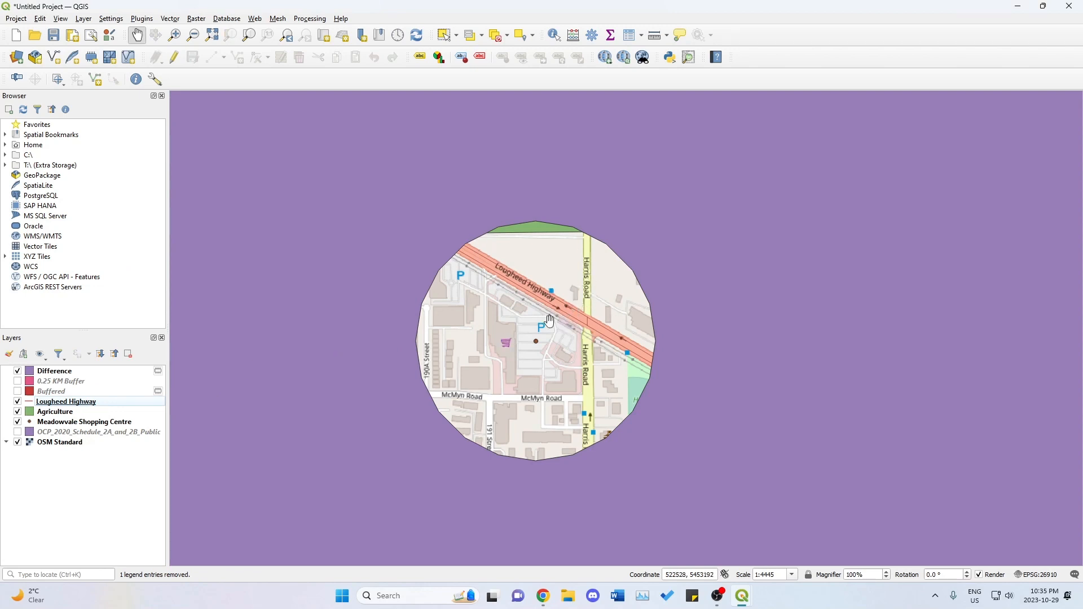
Change the Lougheed Highway layer's line symbol color to bright green, #29e042, in its symbology properties.
left_click(82, 401)
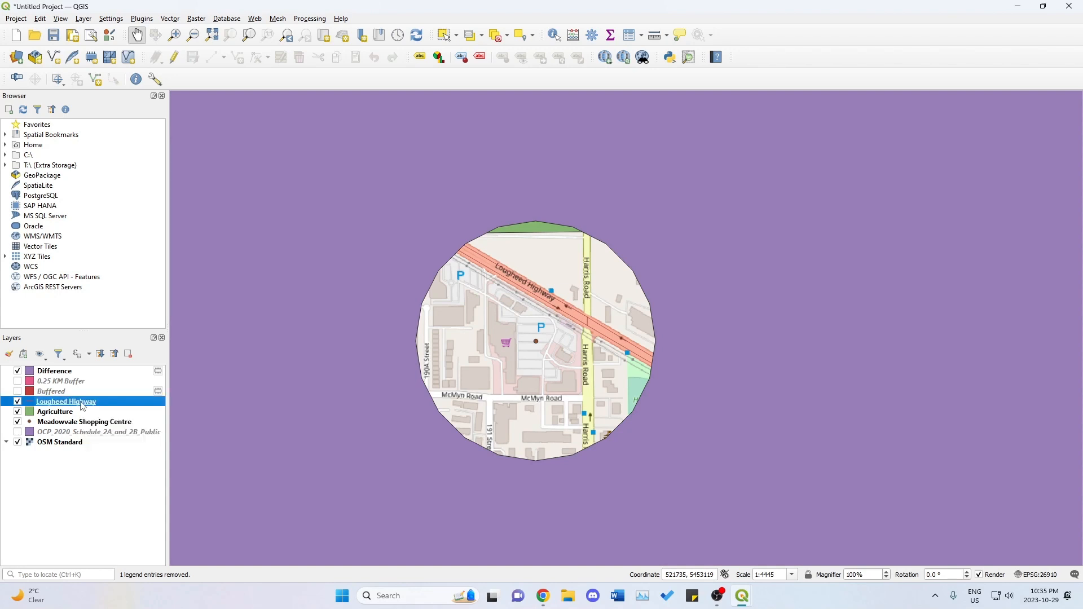
right_click(83, 407)
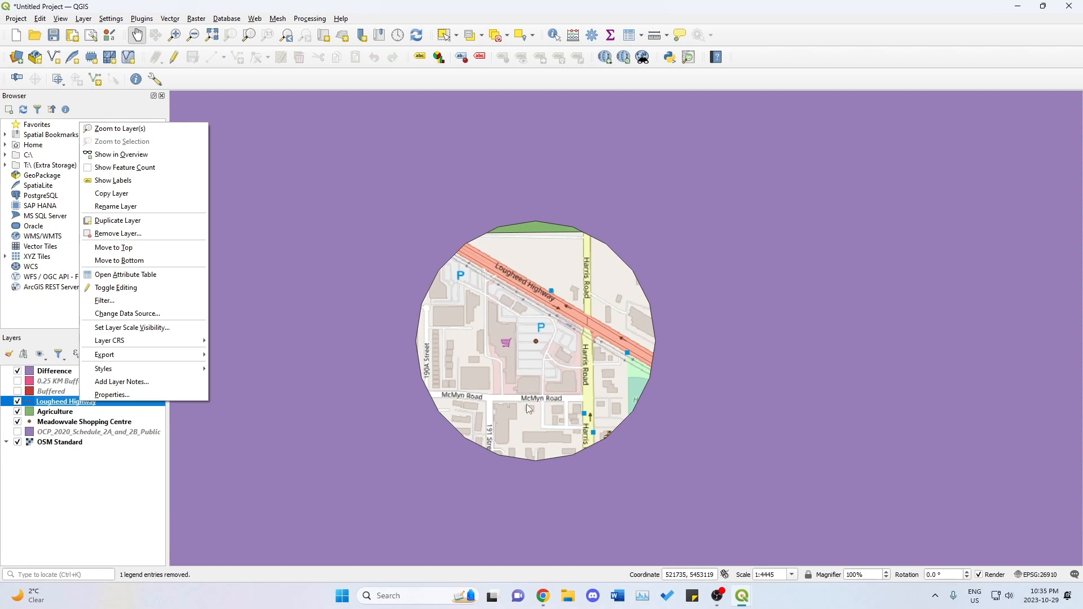
left_click(113, 395)
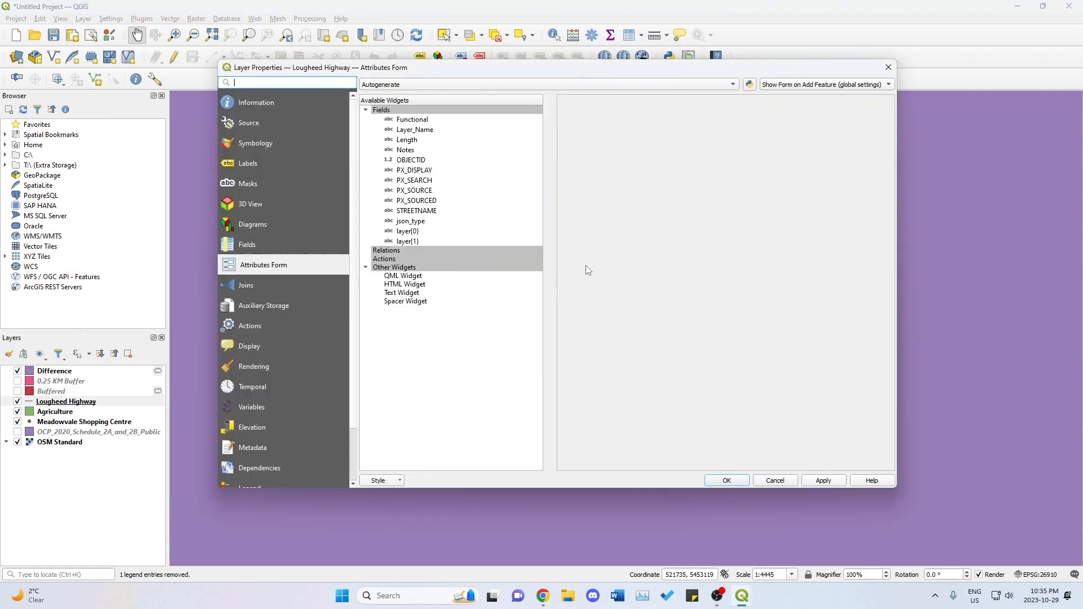
left_click(270, 146)
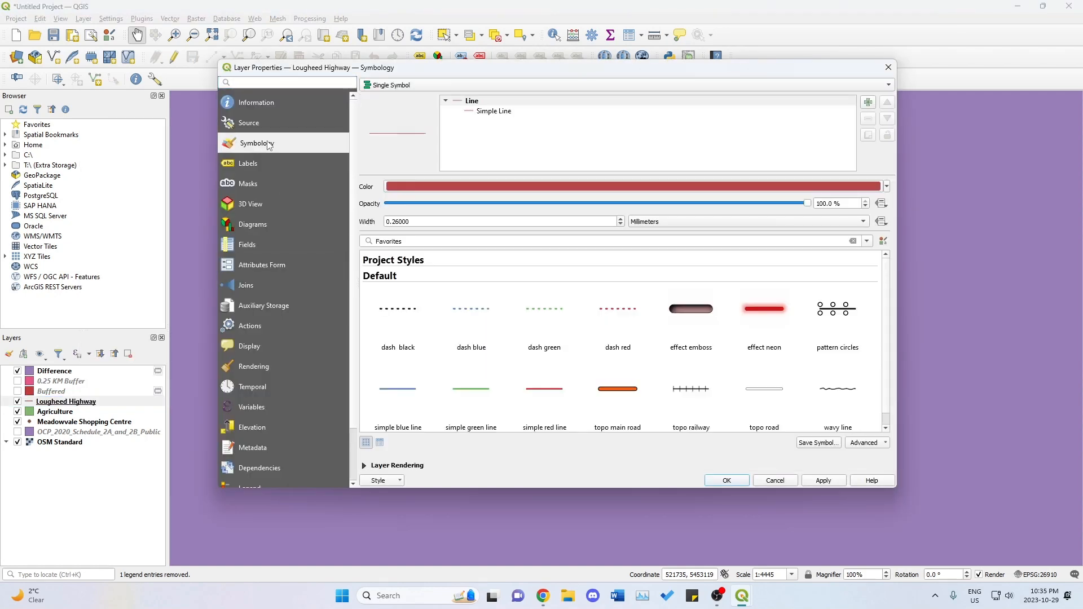
left_click(886, 187)
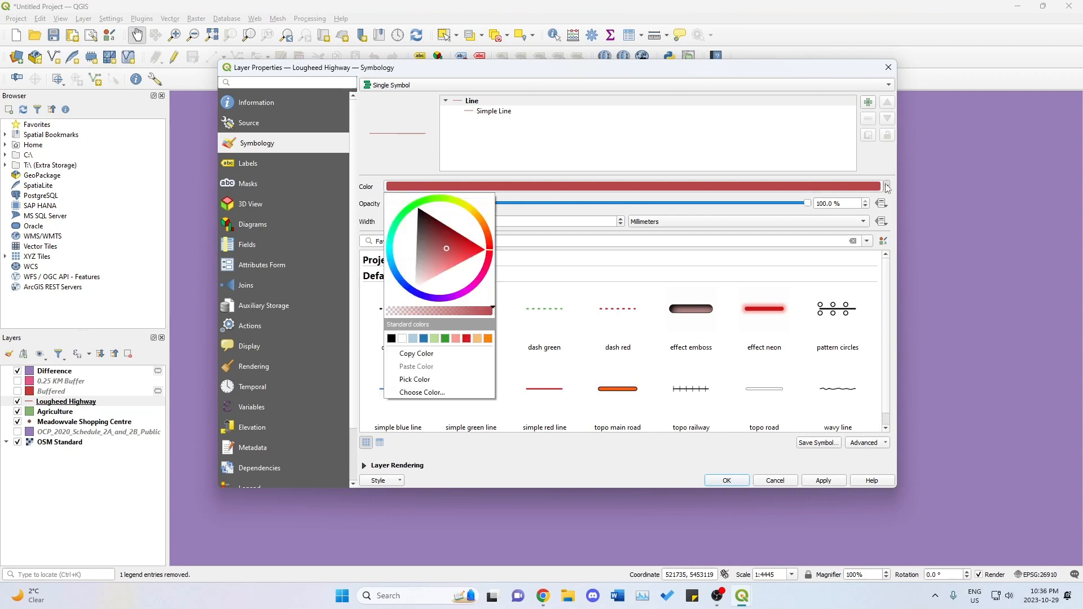
left_click(421, 394)
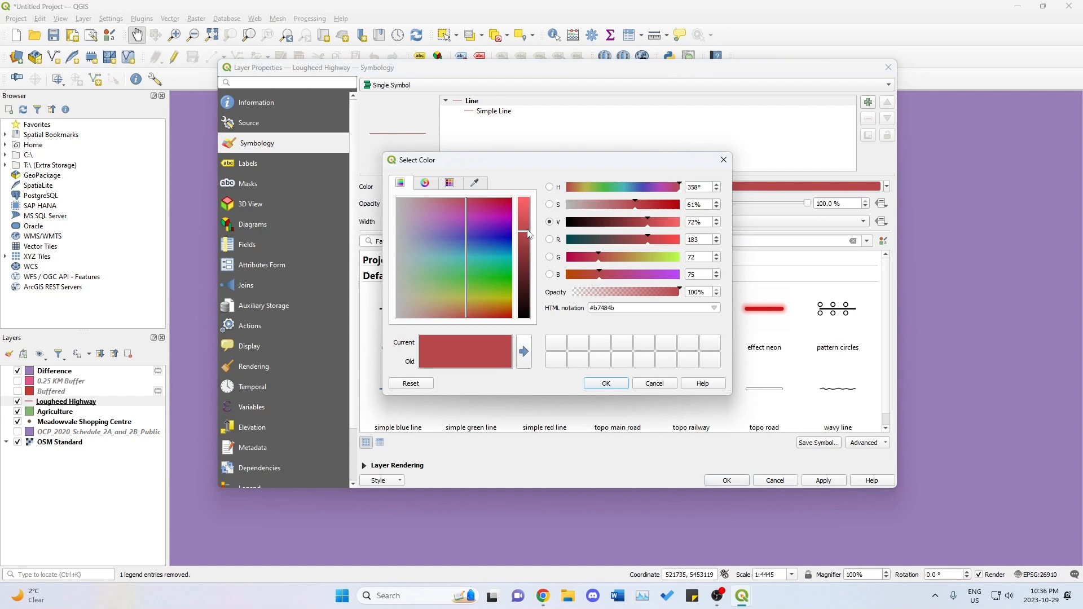
left_click_drag(526, 230, 527, 220)
left_click(491, 275)
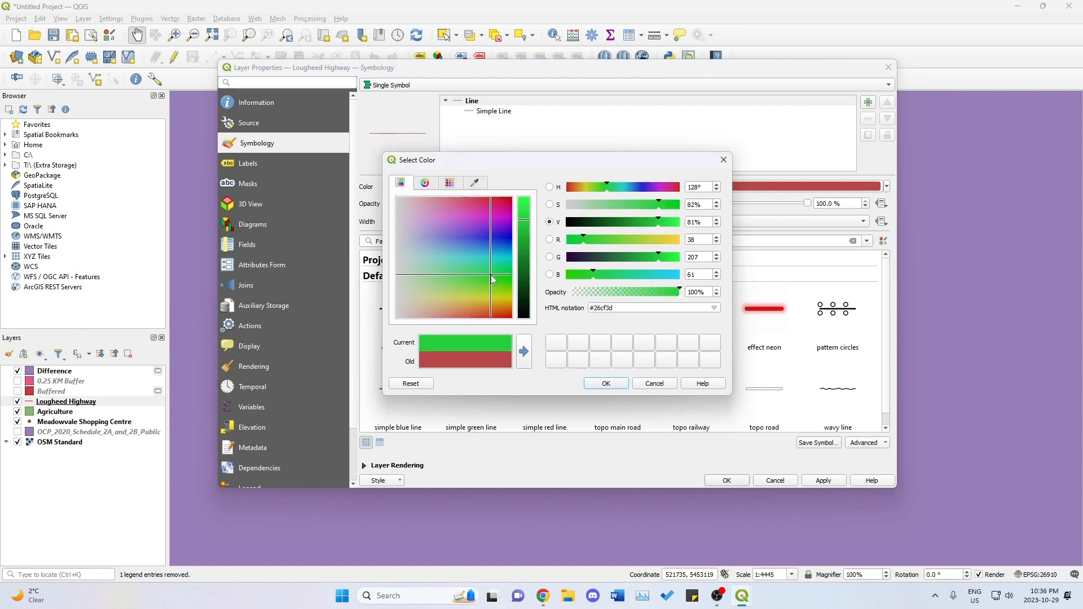
left_click(606, 383)
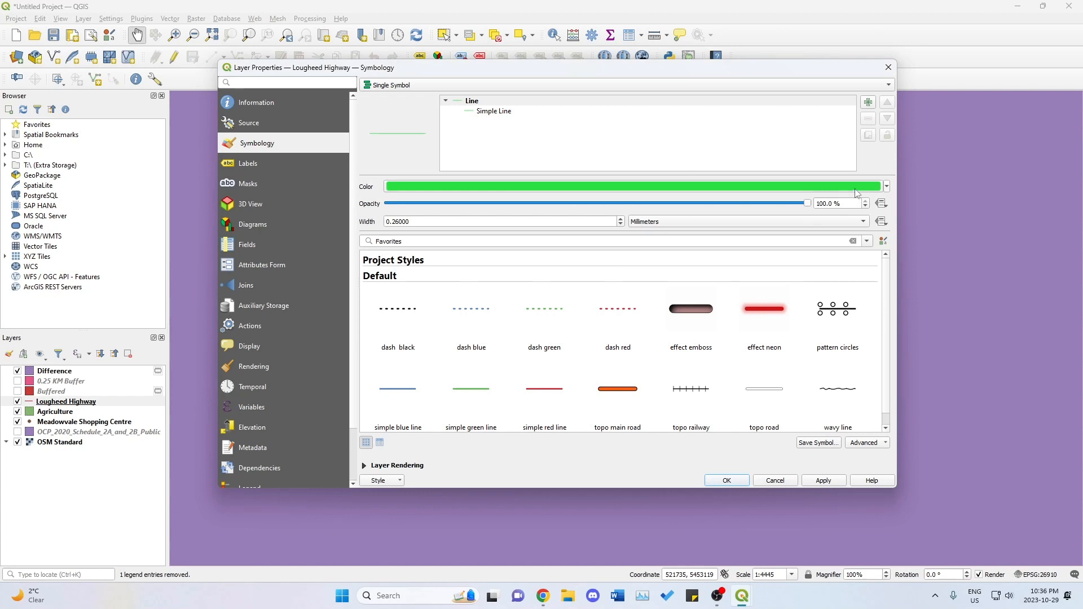
Set the Lougheed Highway line width to 1.5 millimeters, apply the style and close the layer properties.
left_click(433, 220)
double_click(433, 220)
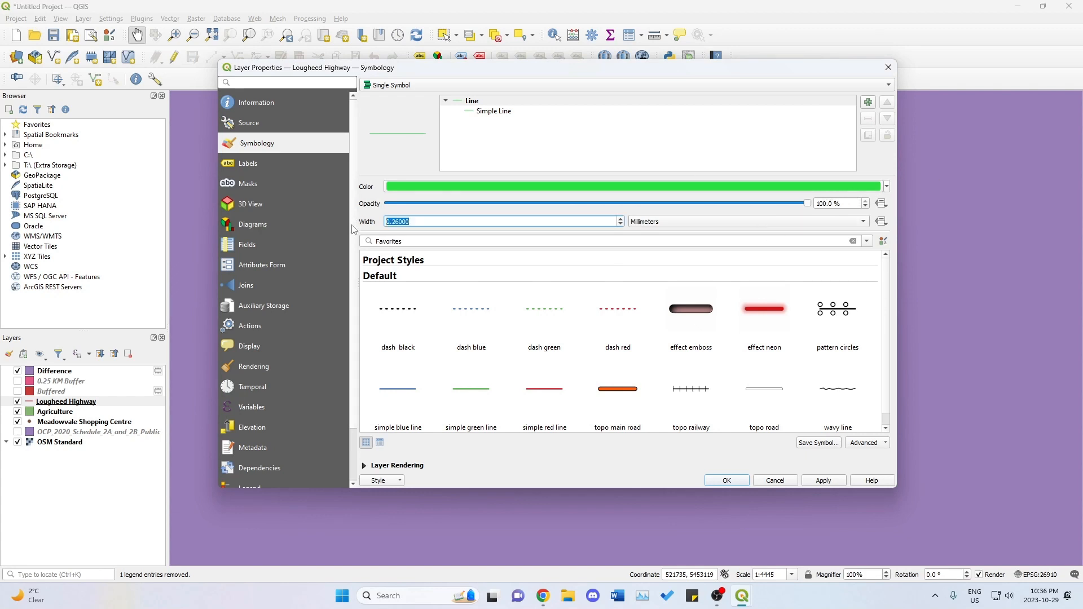
type("1.5")
left_click(821, 485)
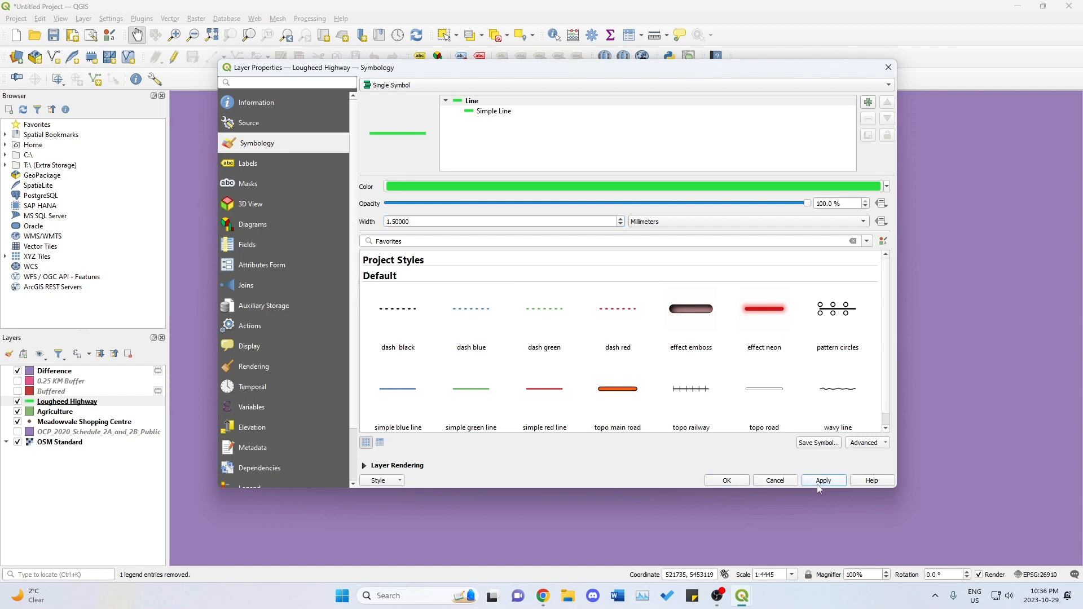
left_click_drag(661, 72, 655, 96)
left_click(745, 507)
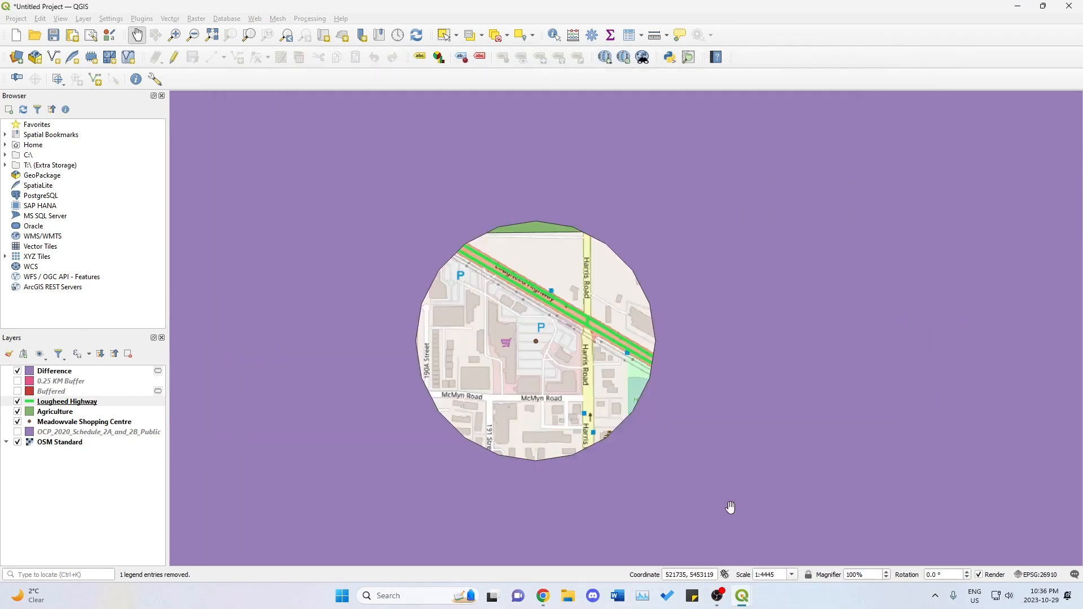